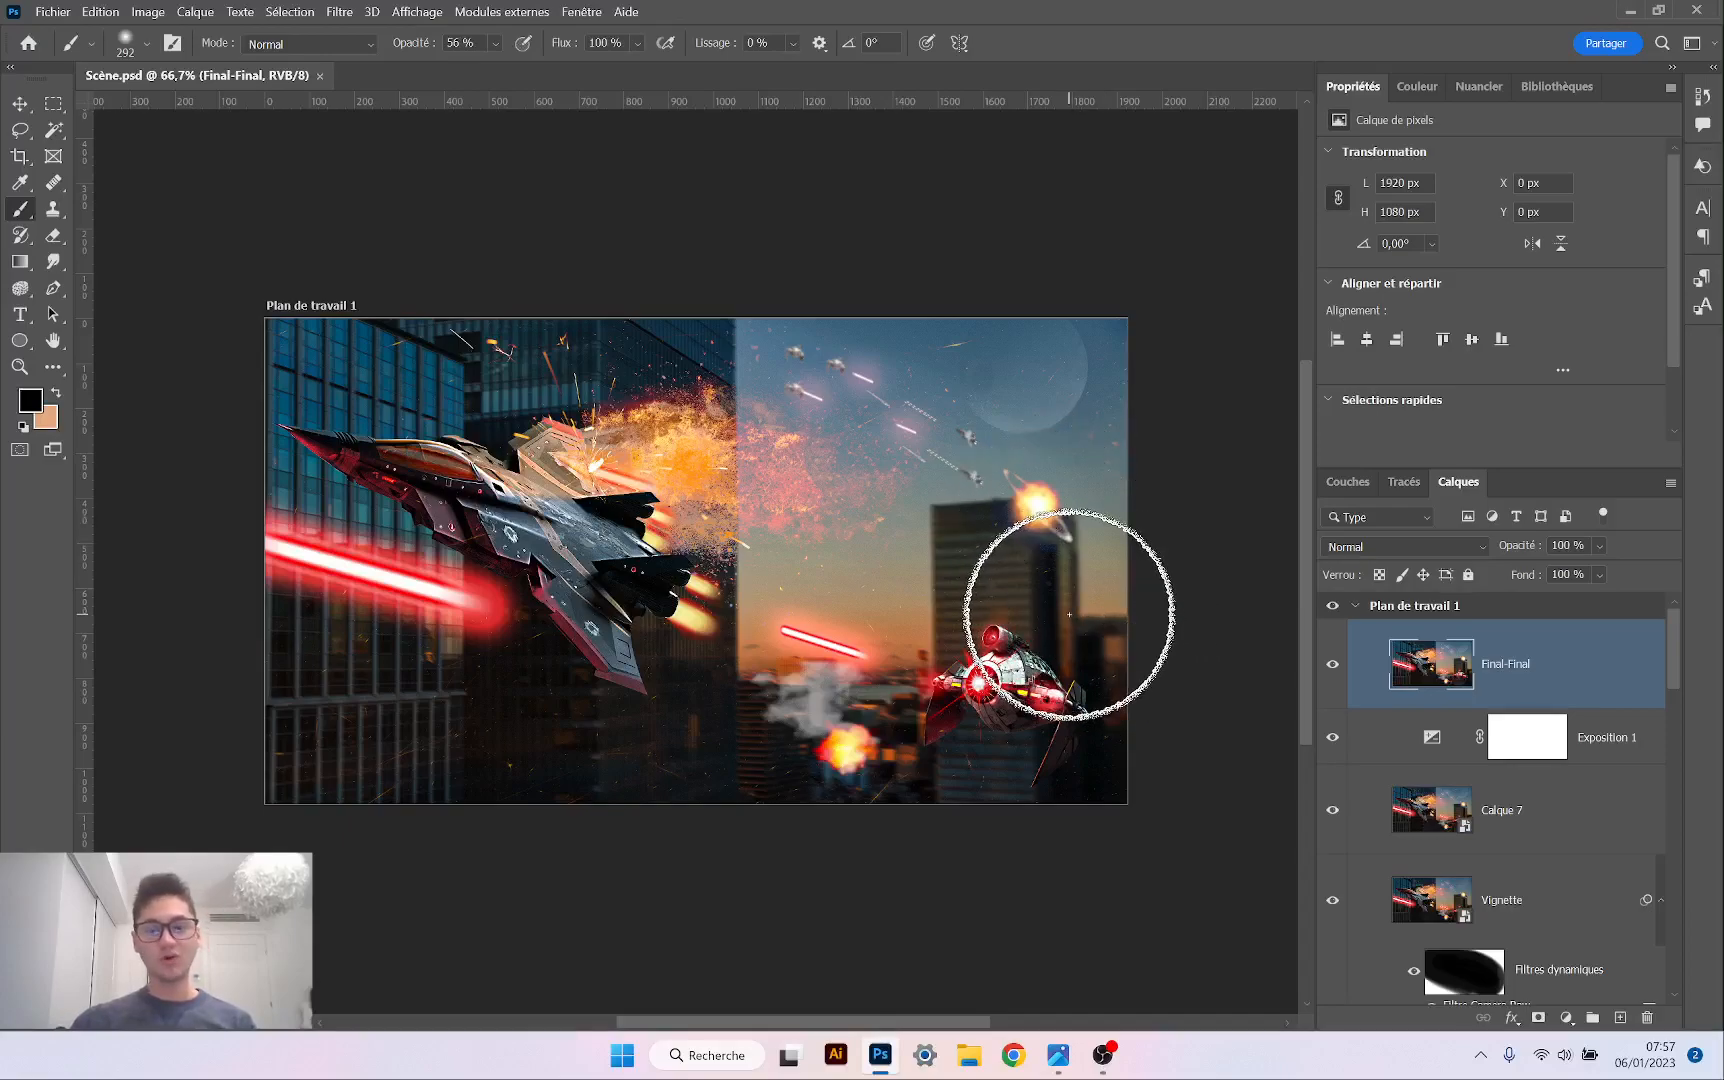
# Activate the Move tool and review the layer stack down to the Vignette layer's Camera Raw filter
pyautogui.click(20, 108)
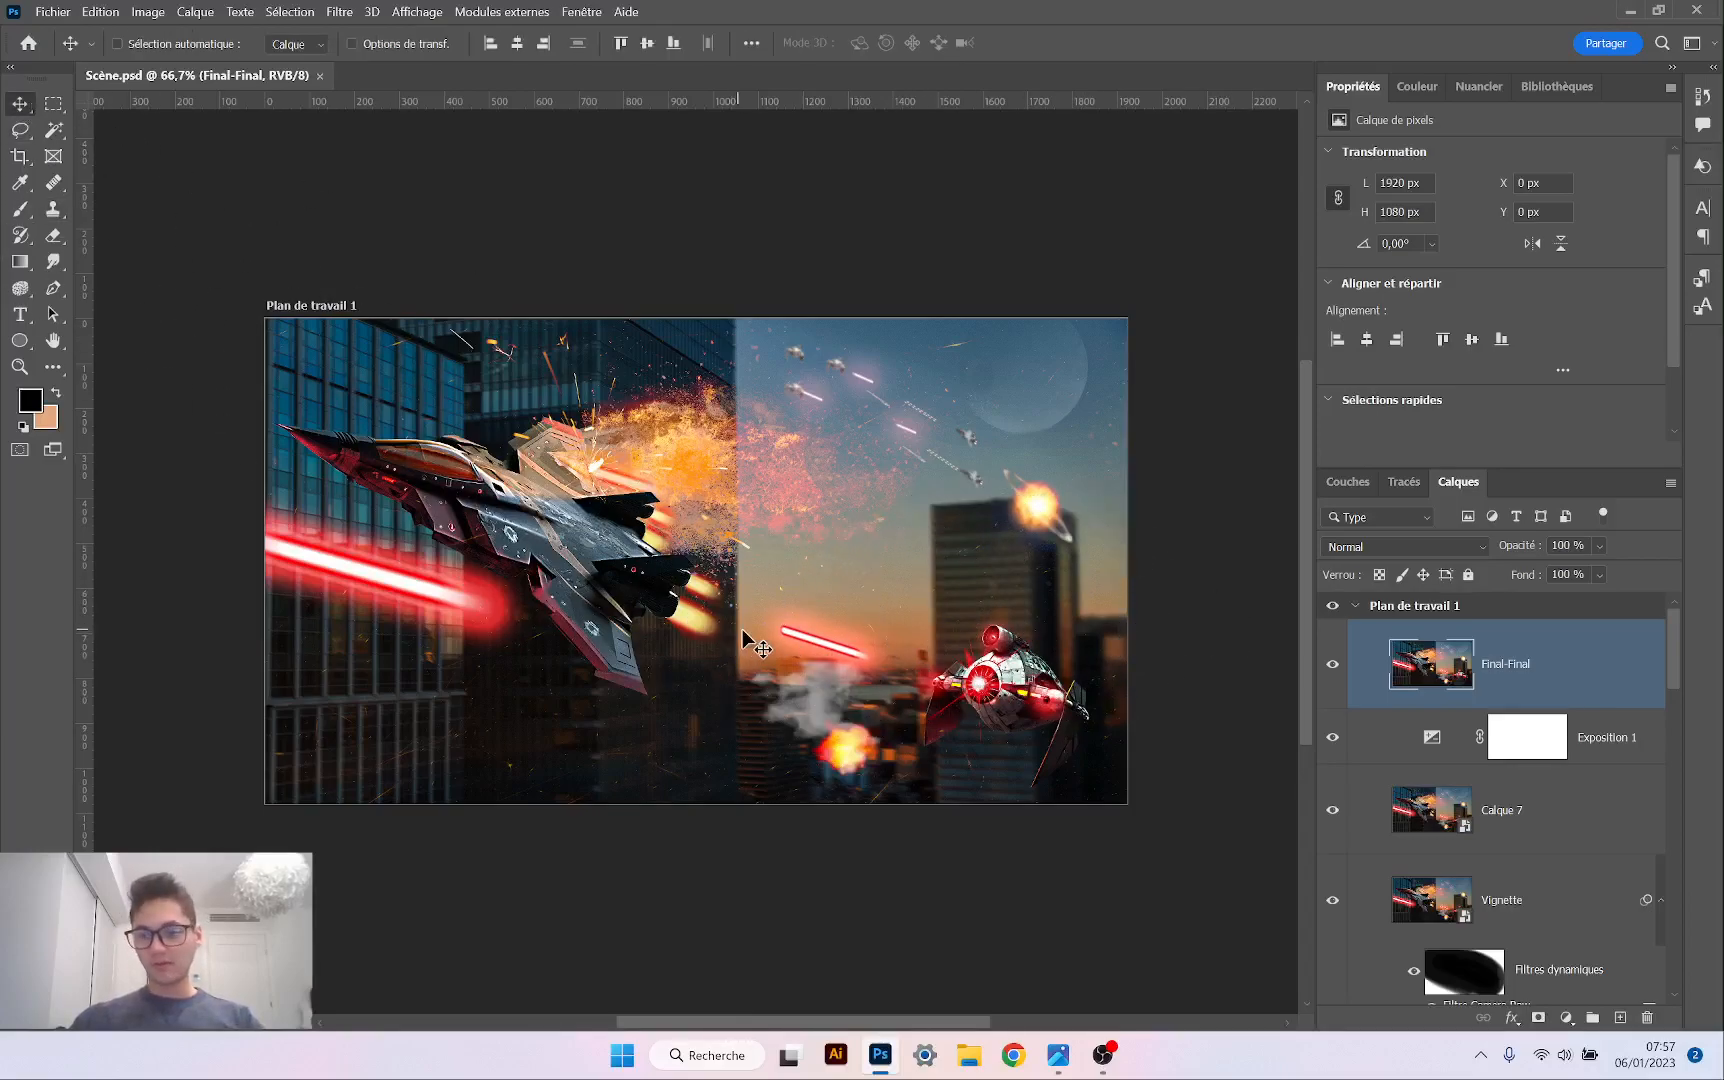
pyautogui.scroll(-3, 1416, 770)
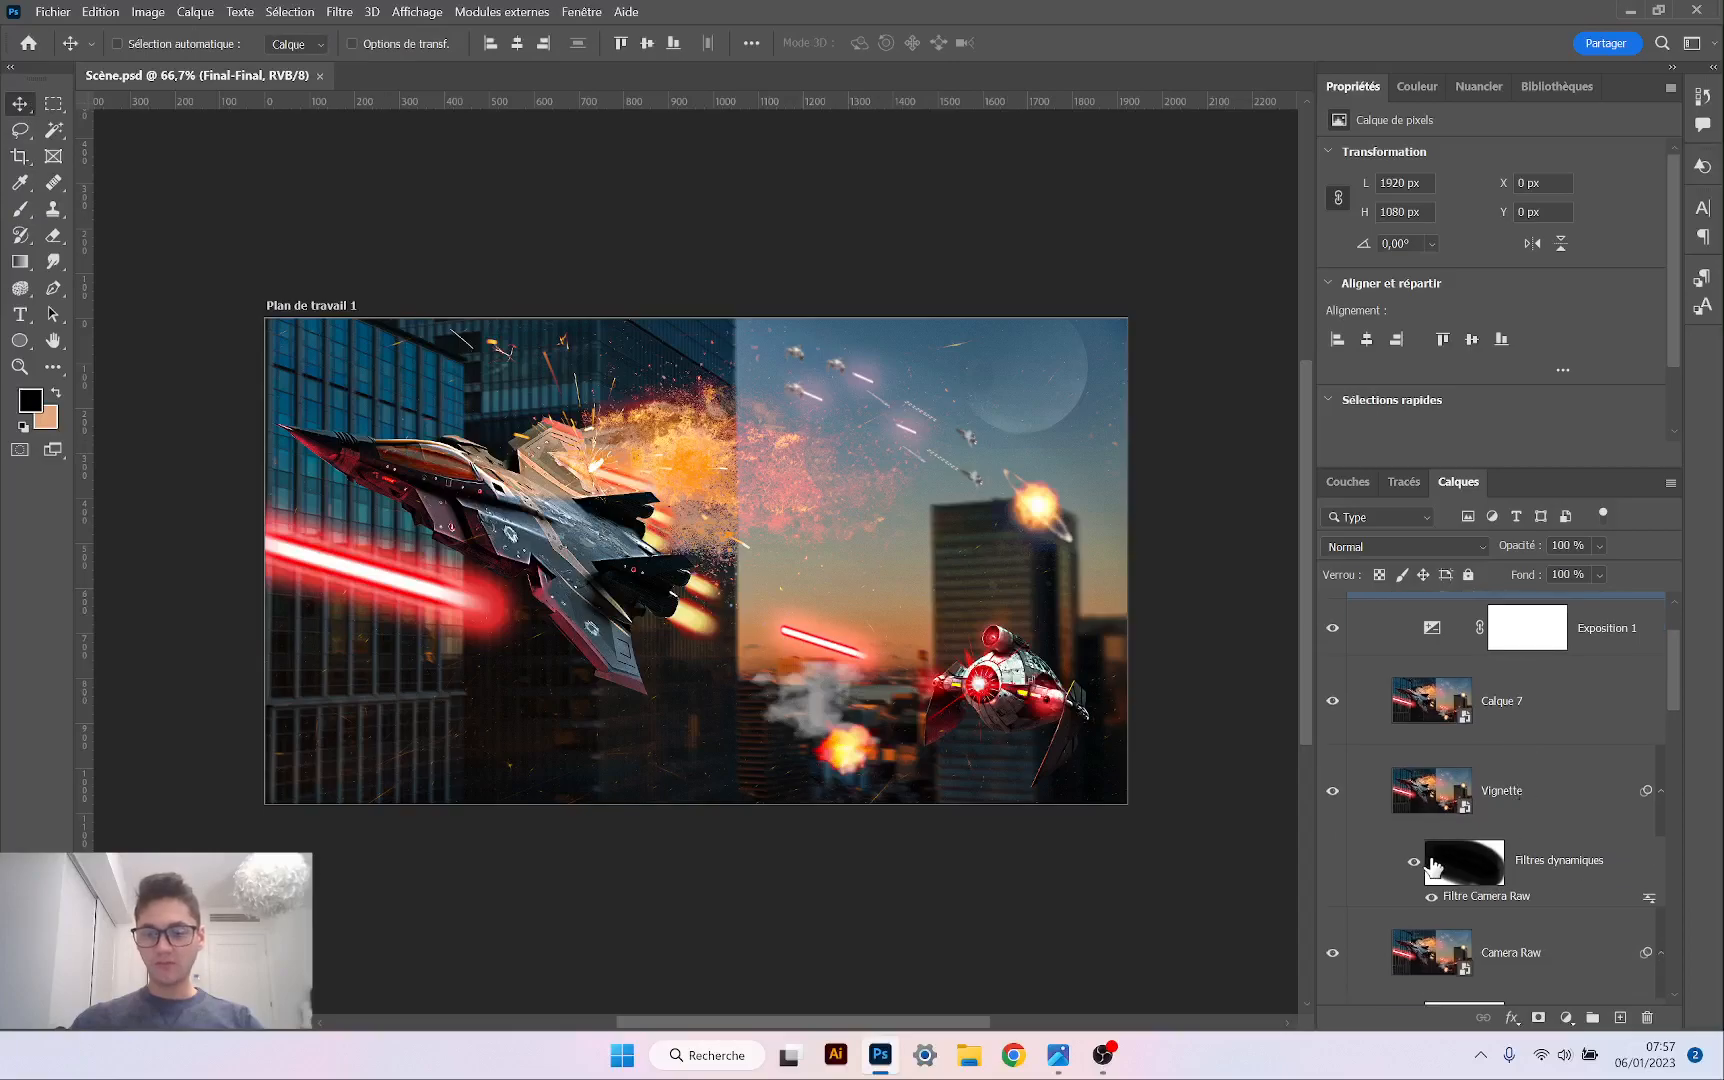
pyautogui.click(1333, 792)
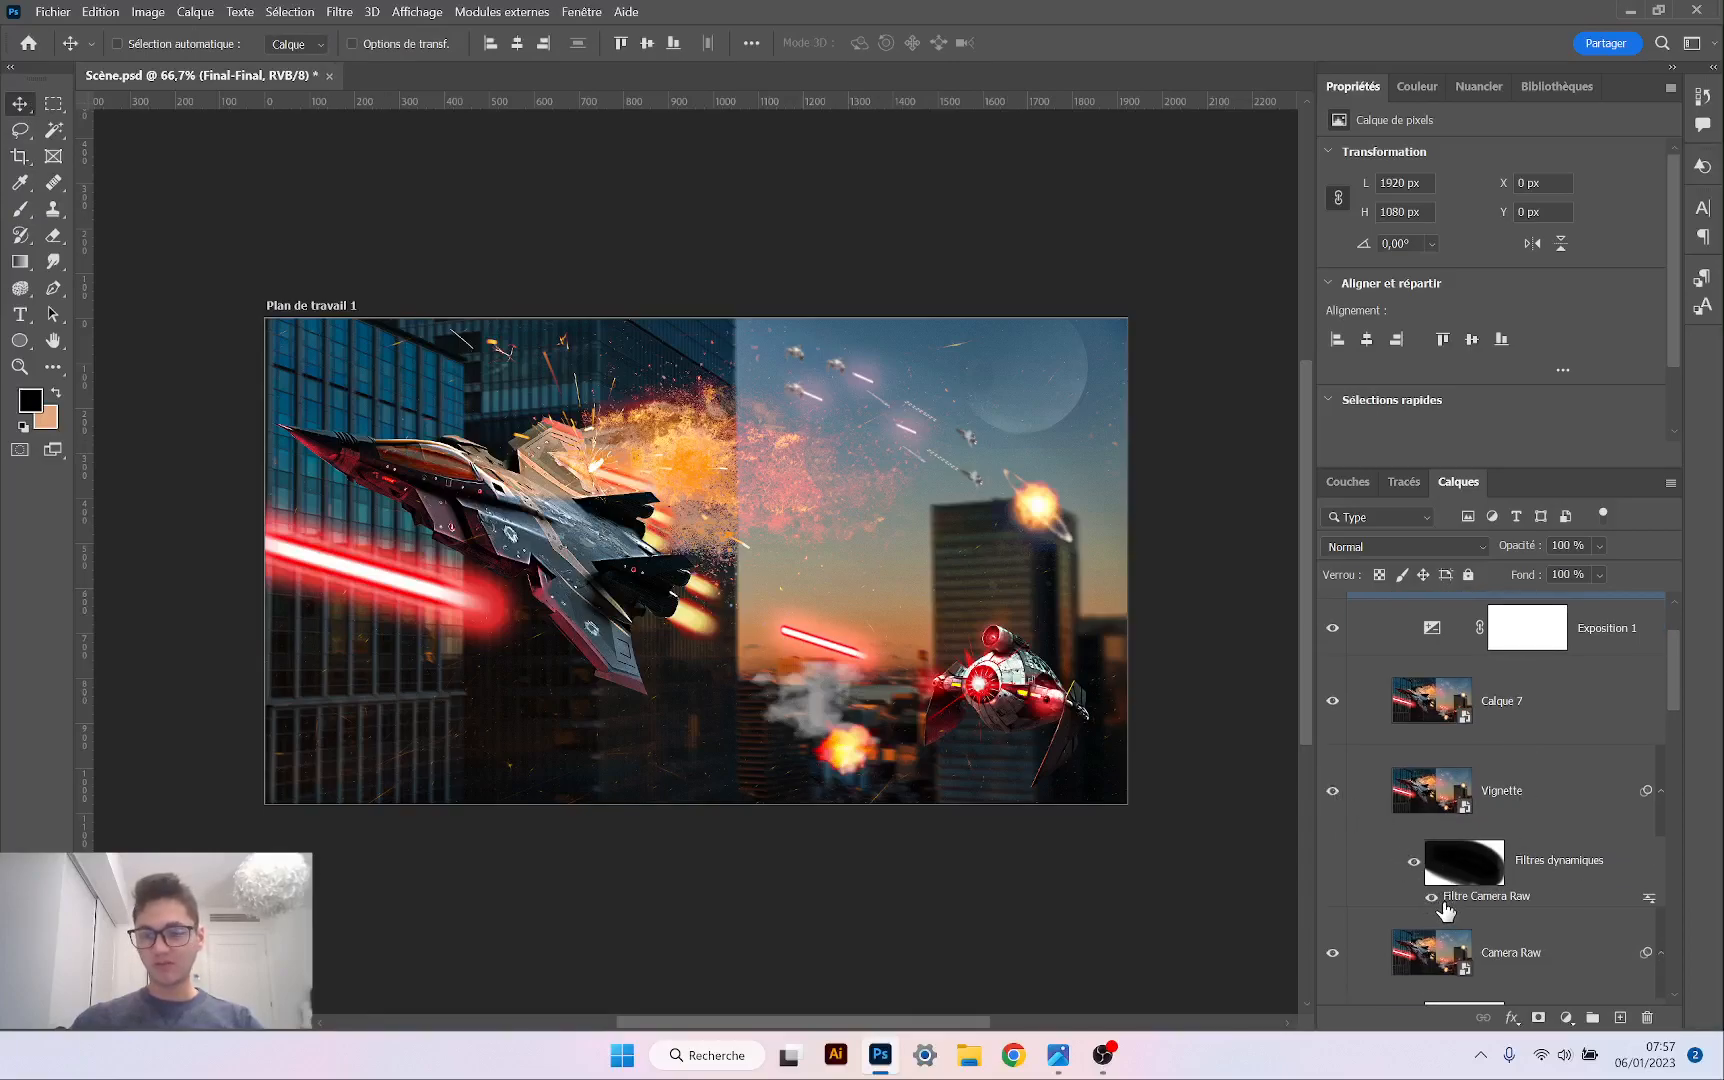
pyautogui.scroll(3, 1445, 905)
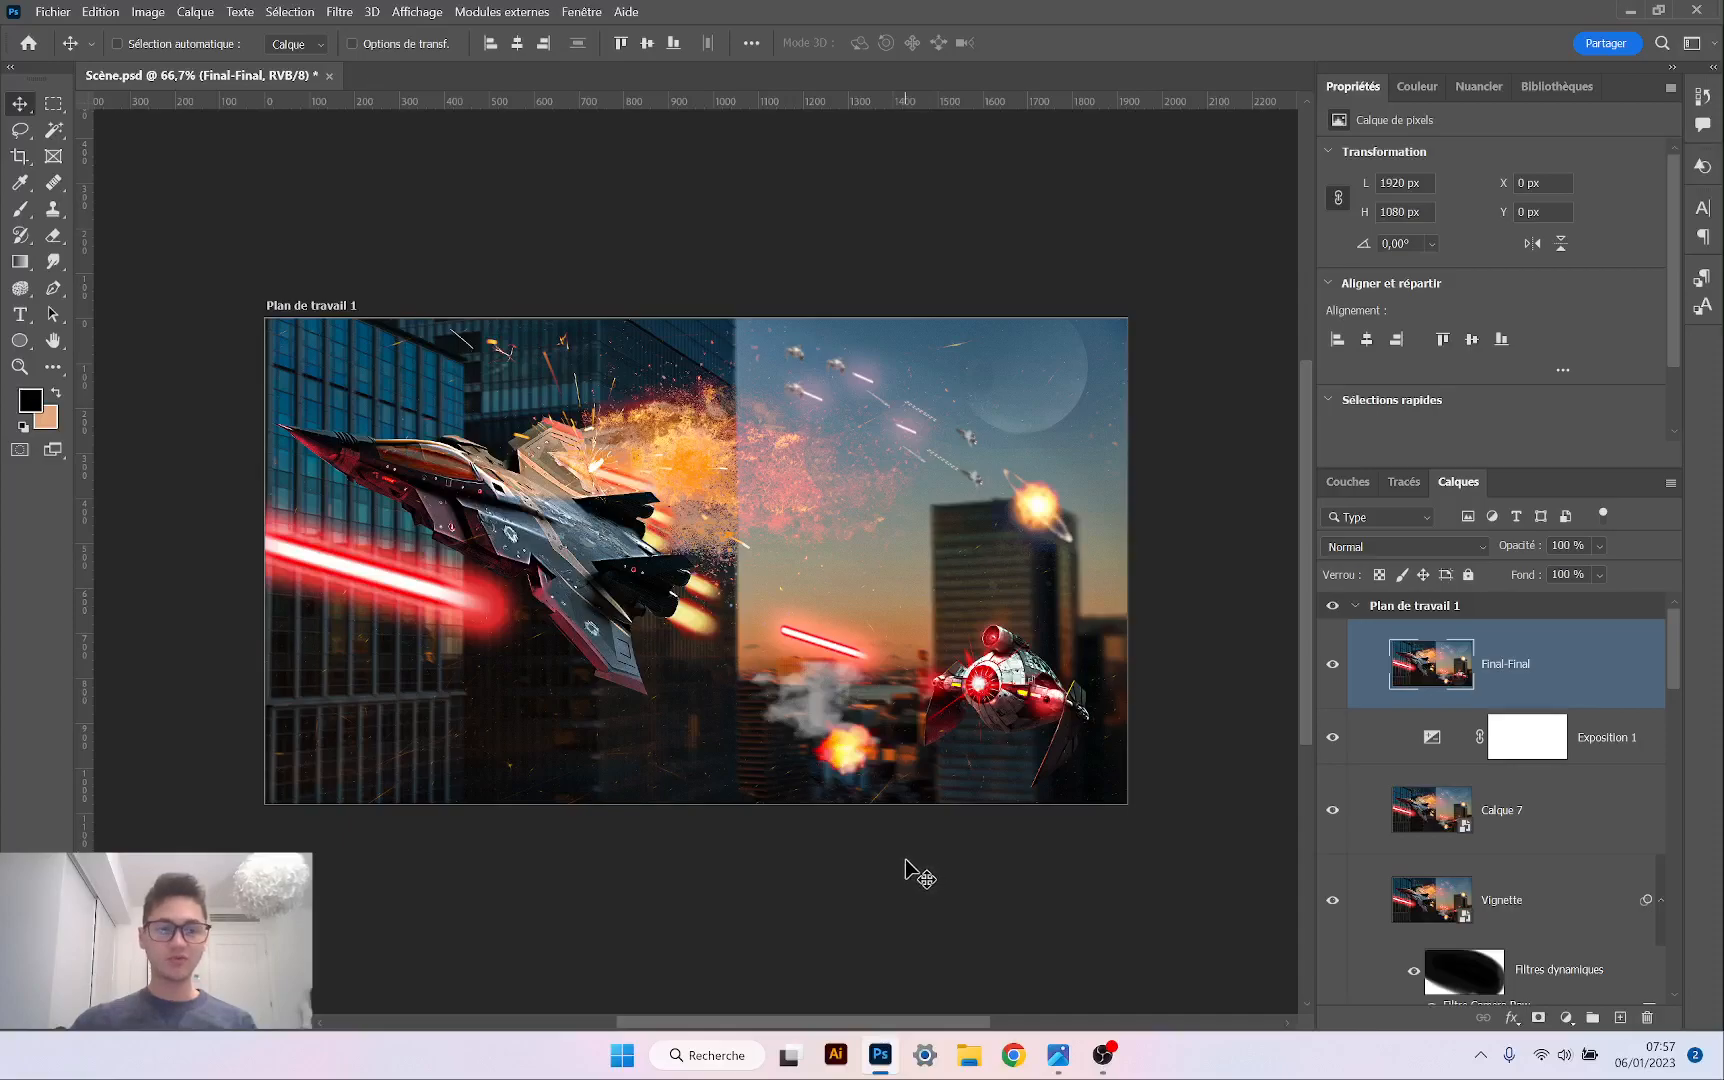
pyautogui.click(149, 11)
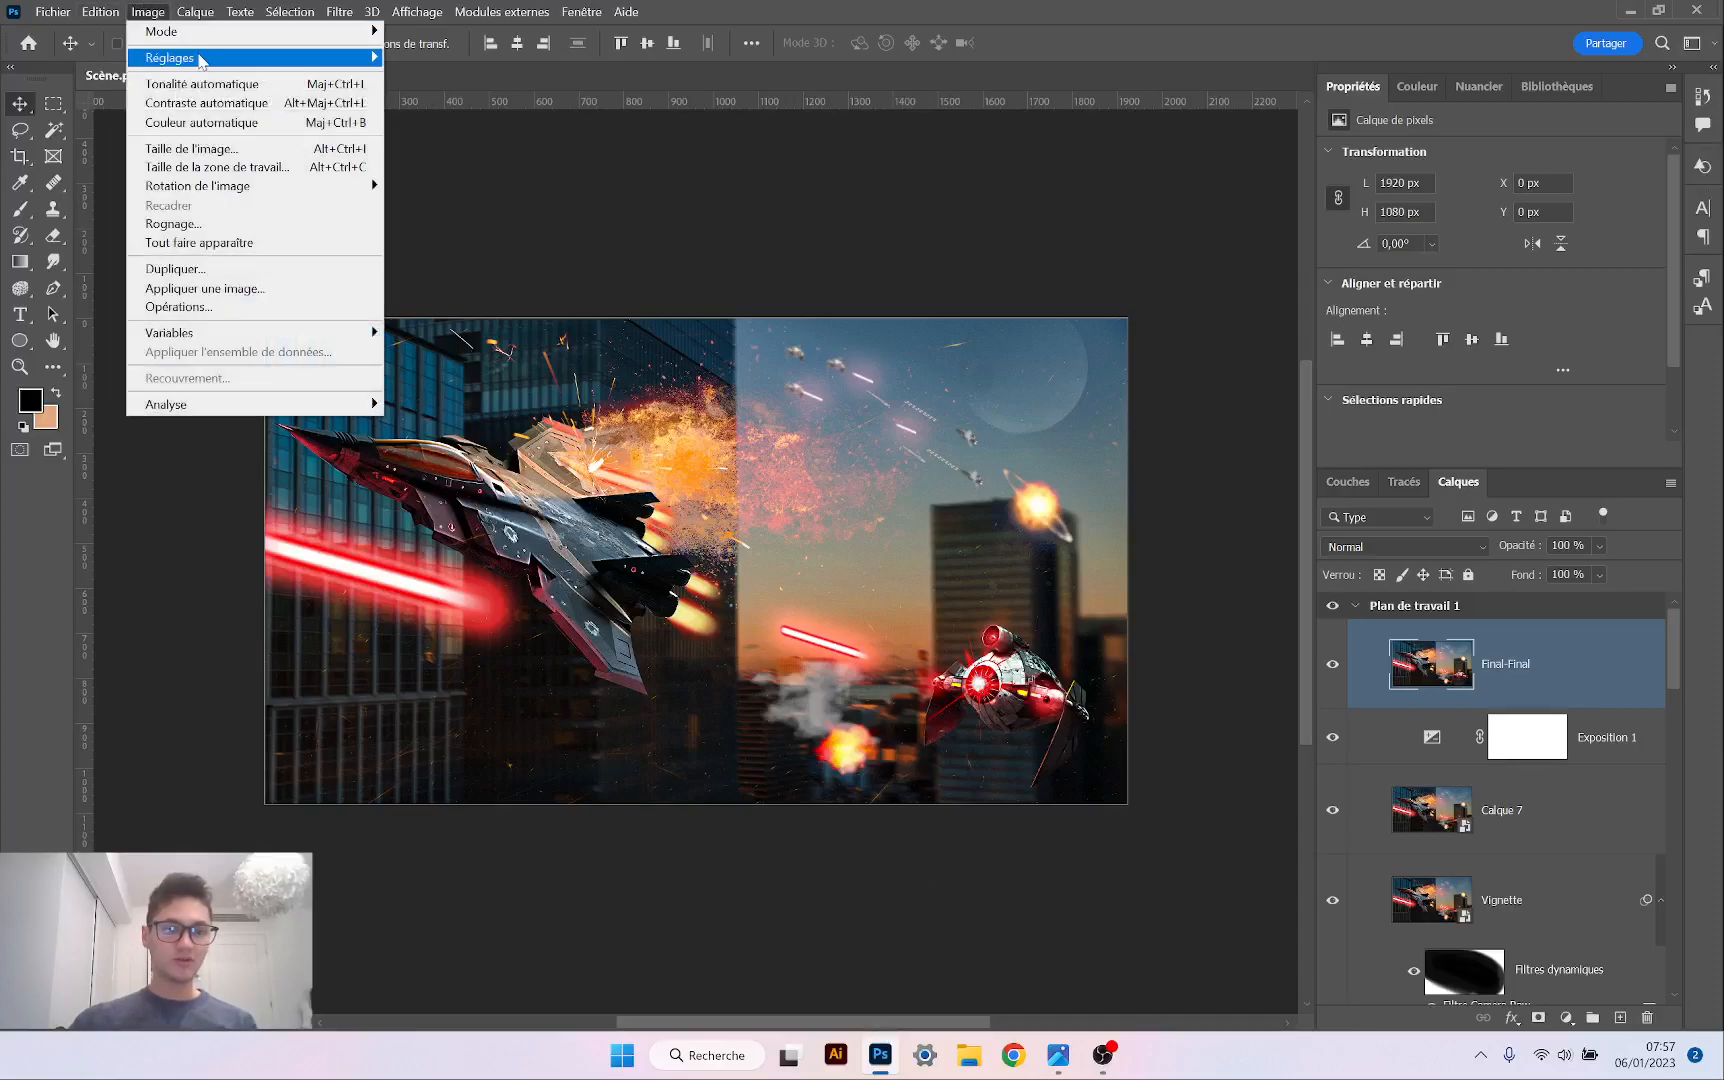
pyautogui.moveTo(203, 60)
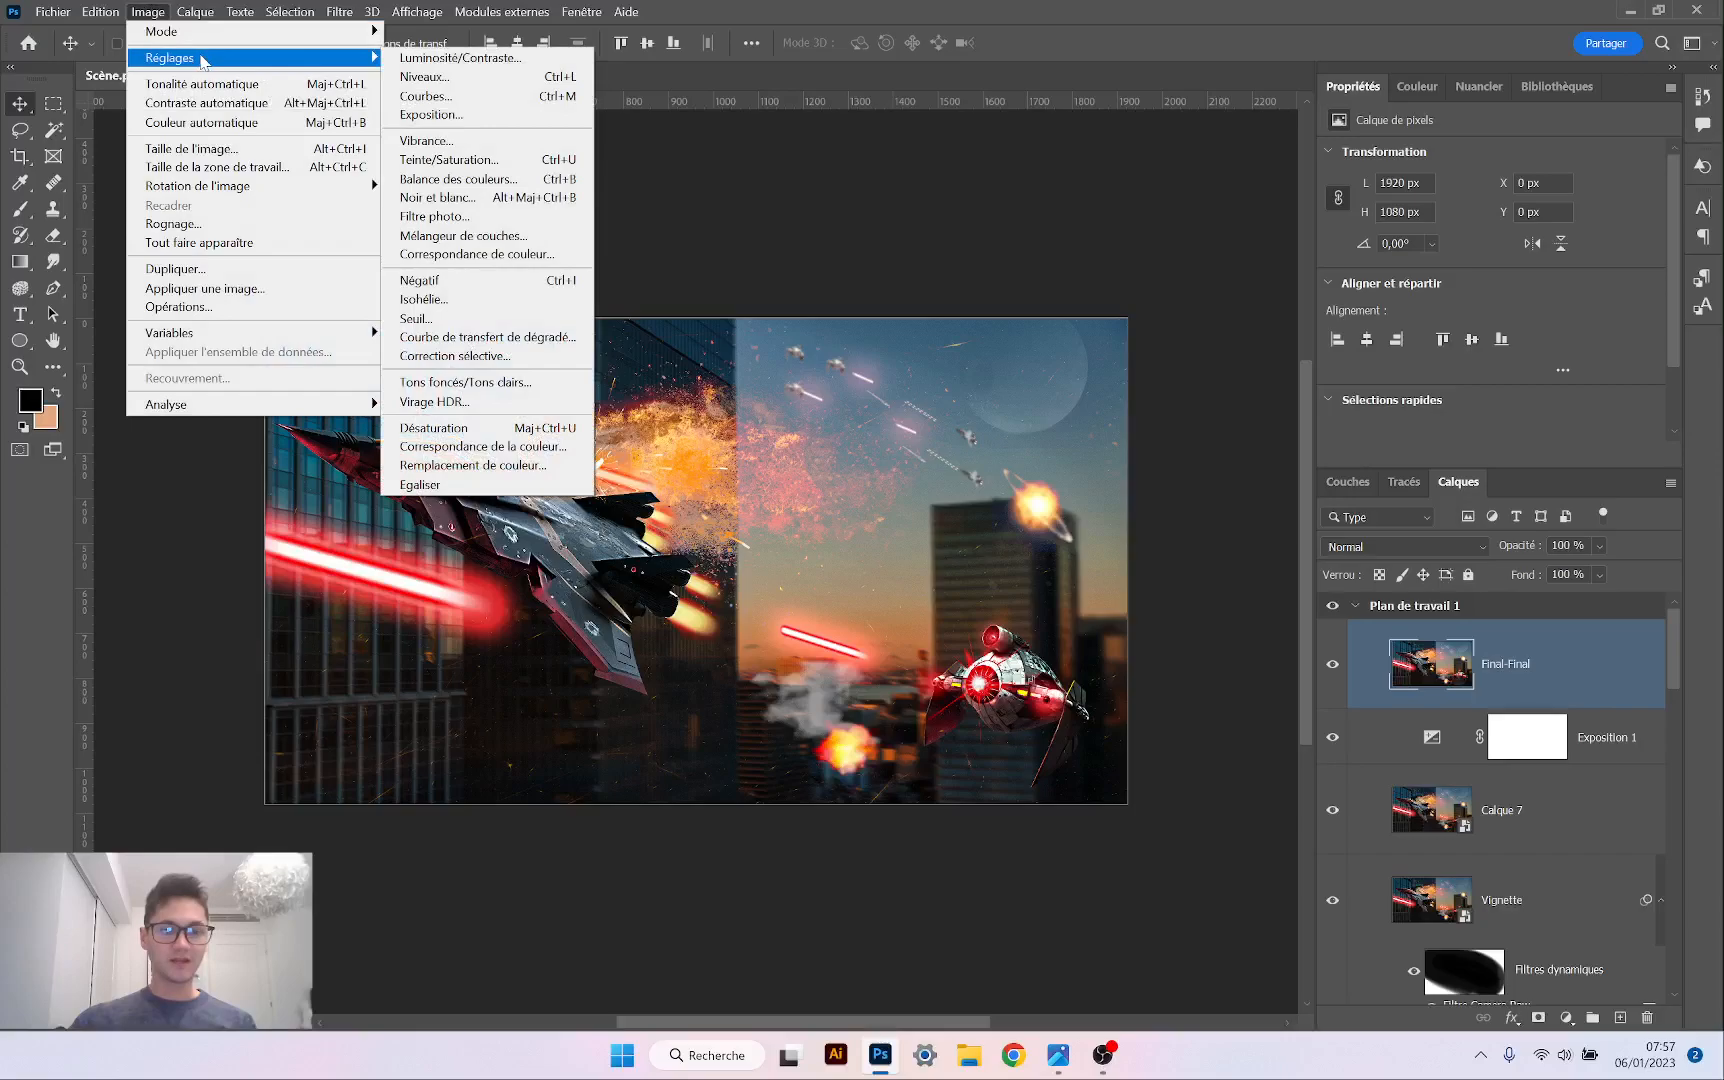
pyautogui.click(472, 402)
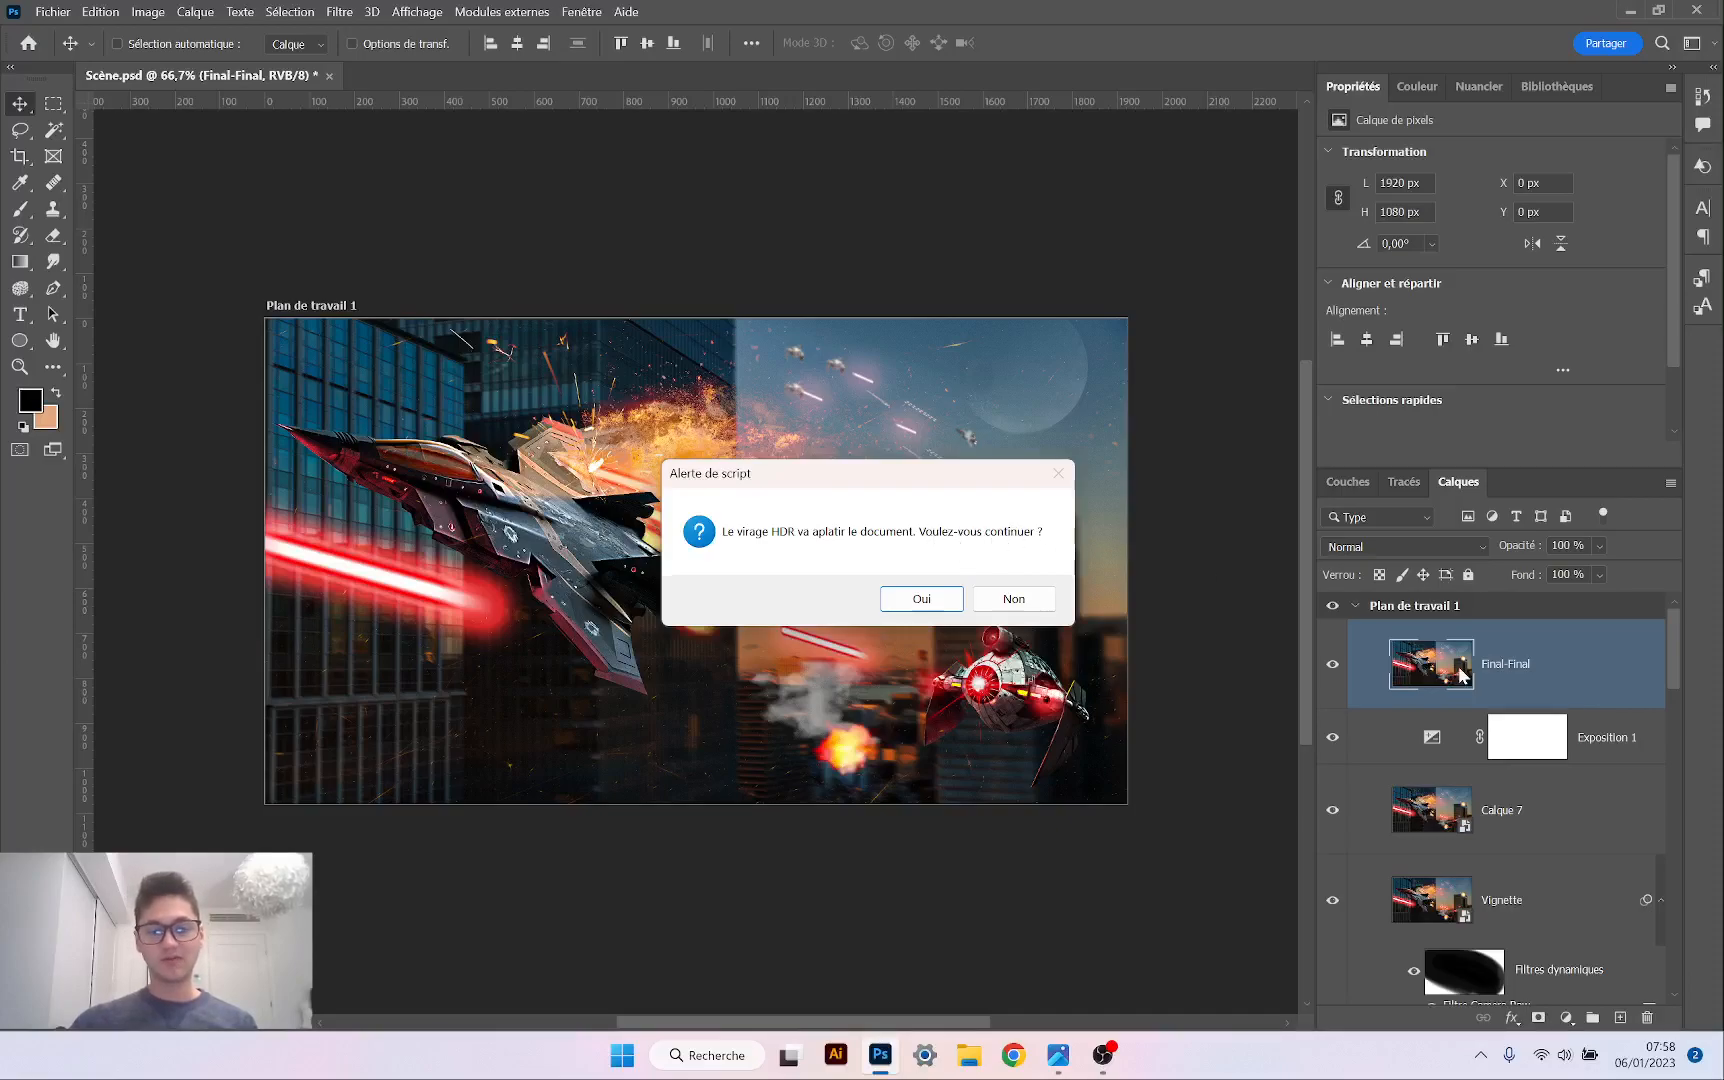
pyautogui.click(1014, 598)
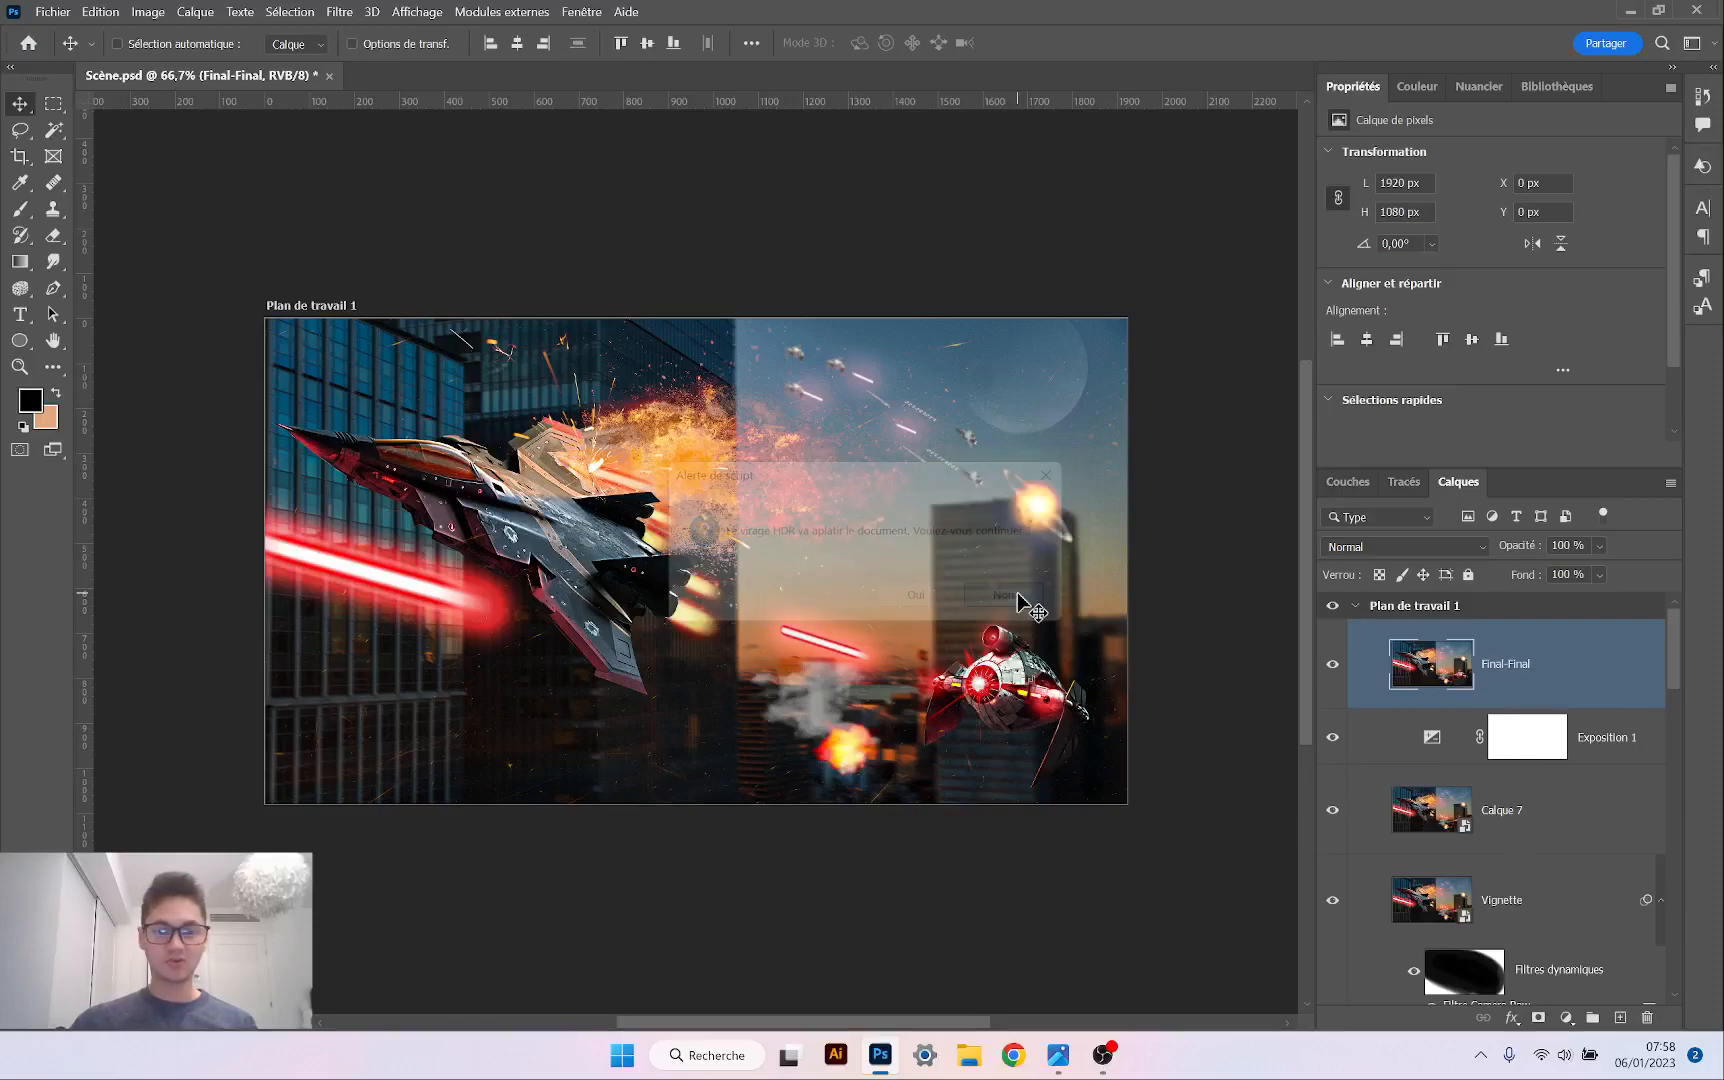
pyautogui.click(53, 11)
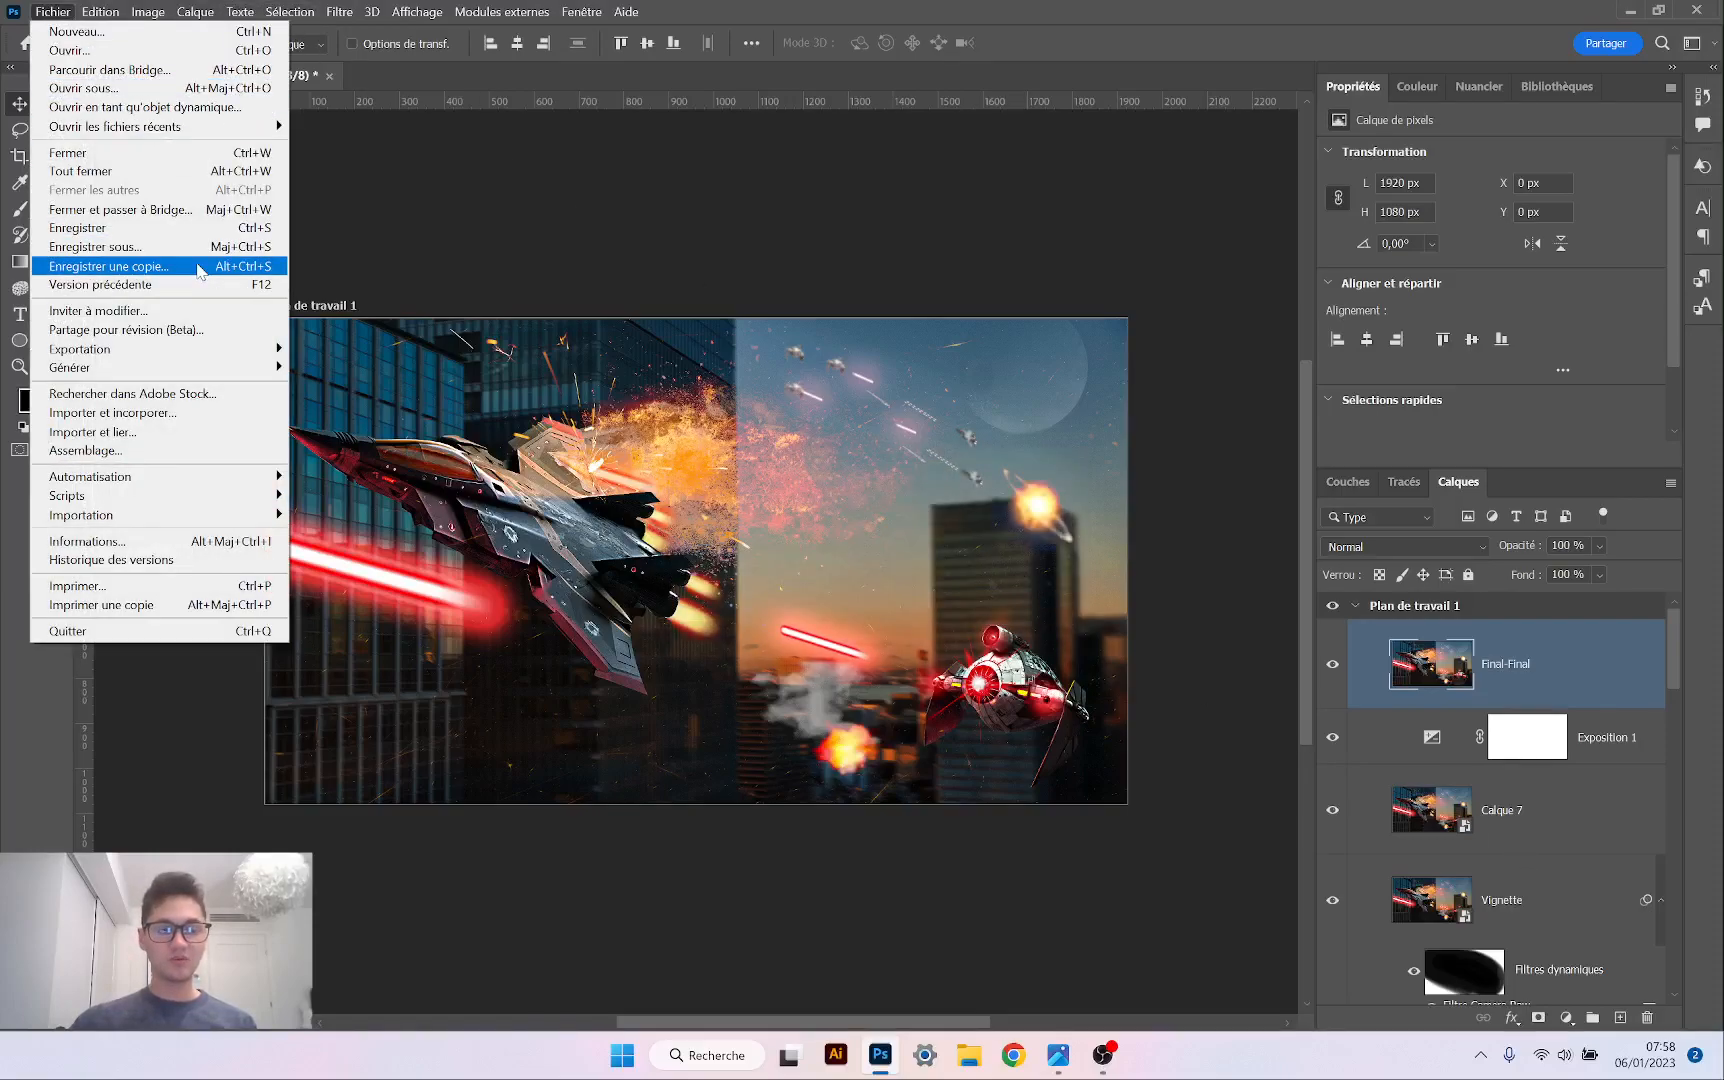
pyautogui.moveTo(238, 366)
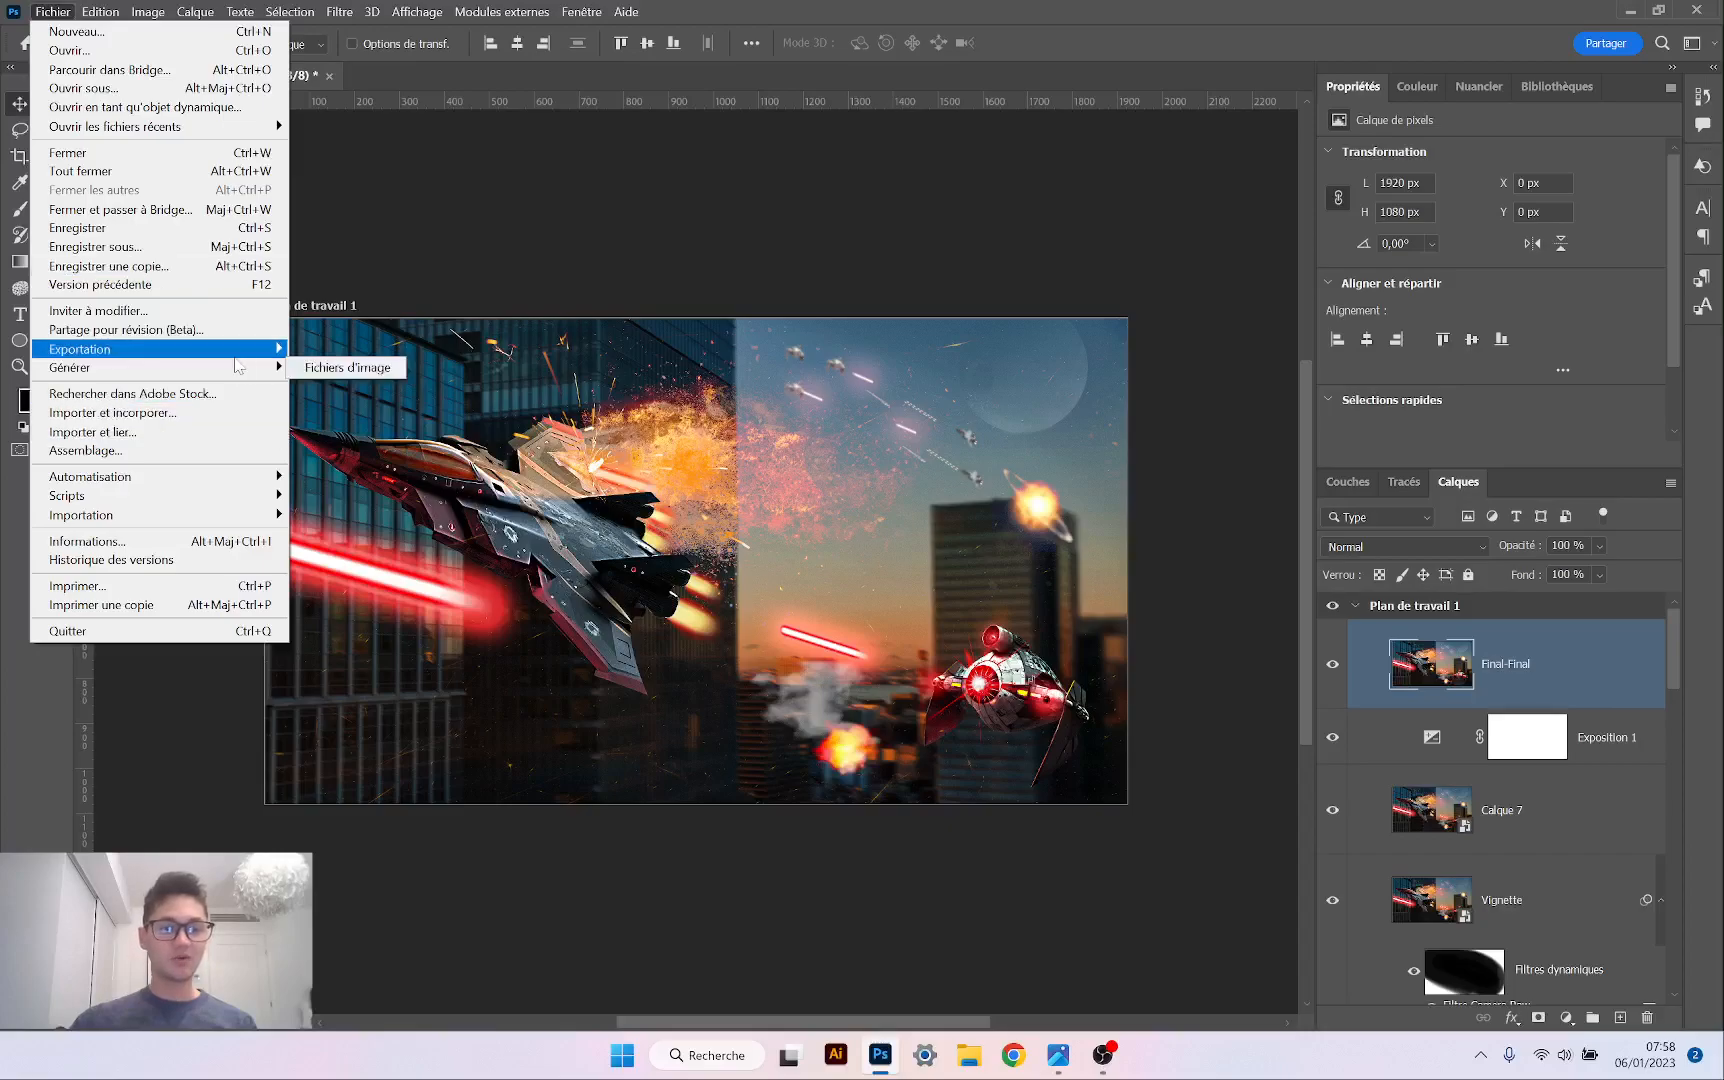
pyautogui.click(352, 370)
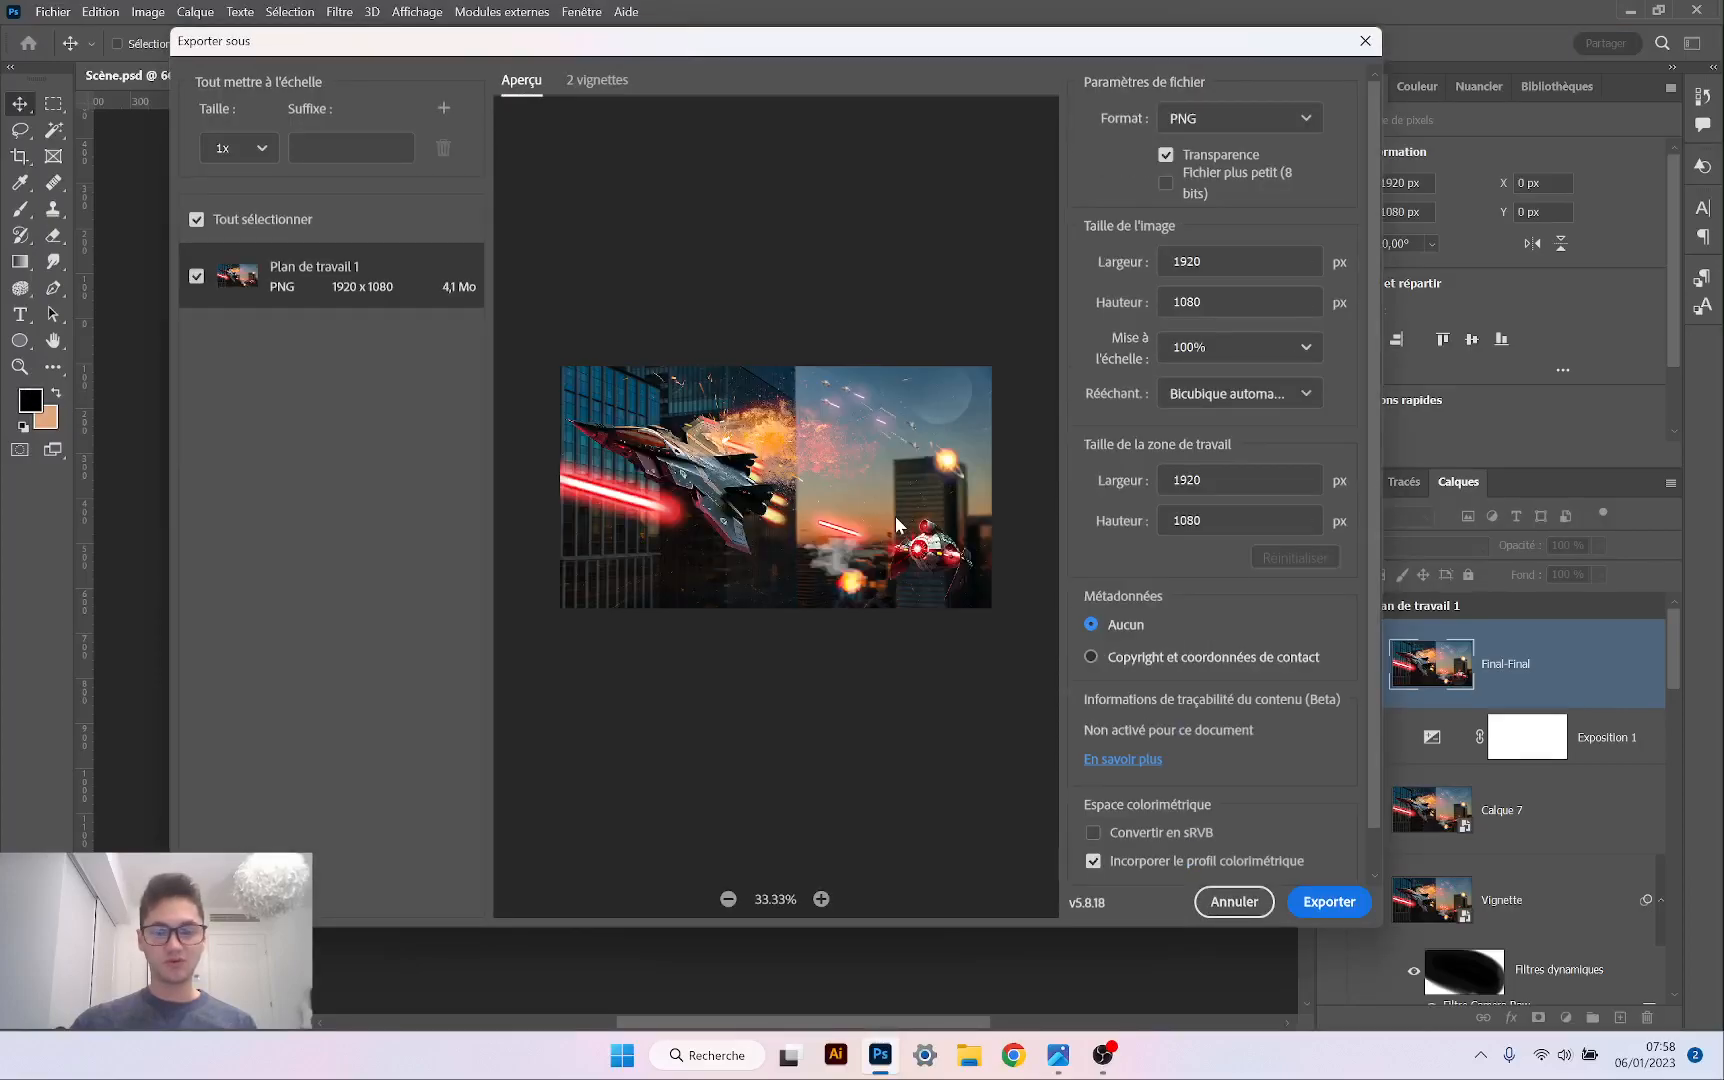
pyautogui.click(1240, 908)
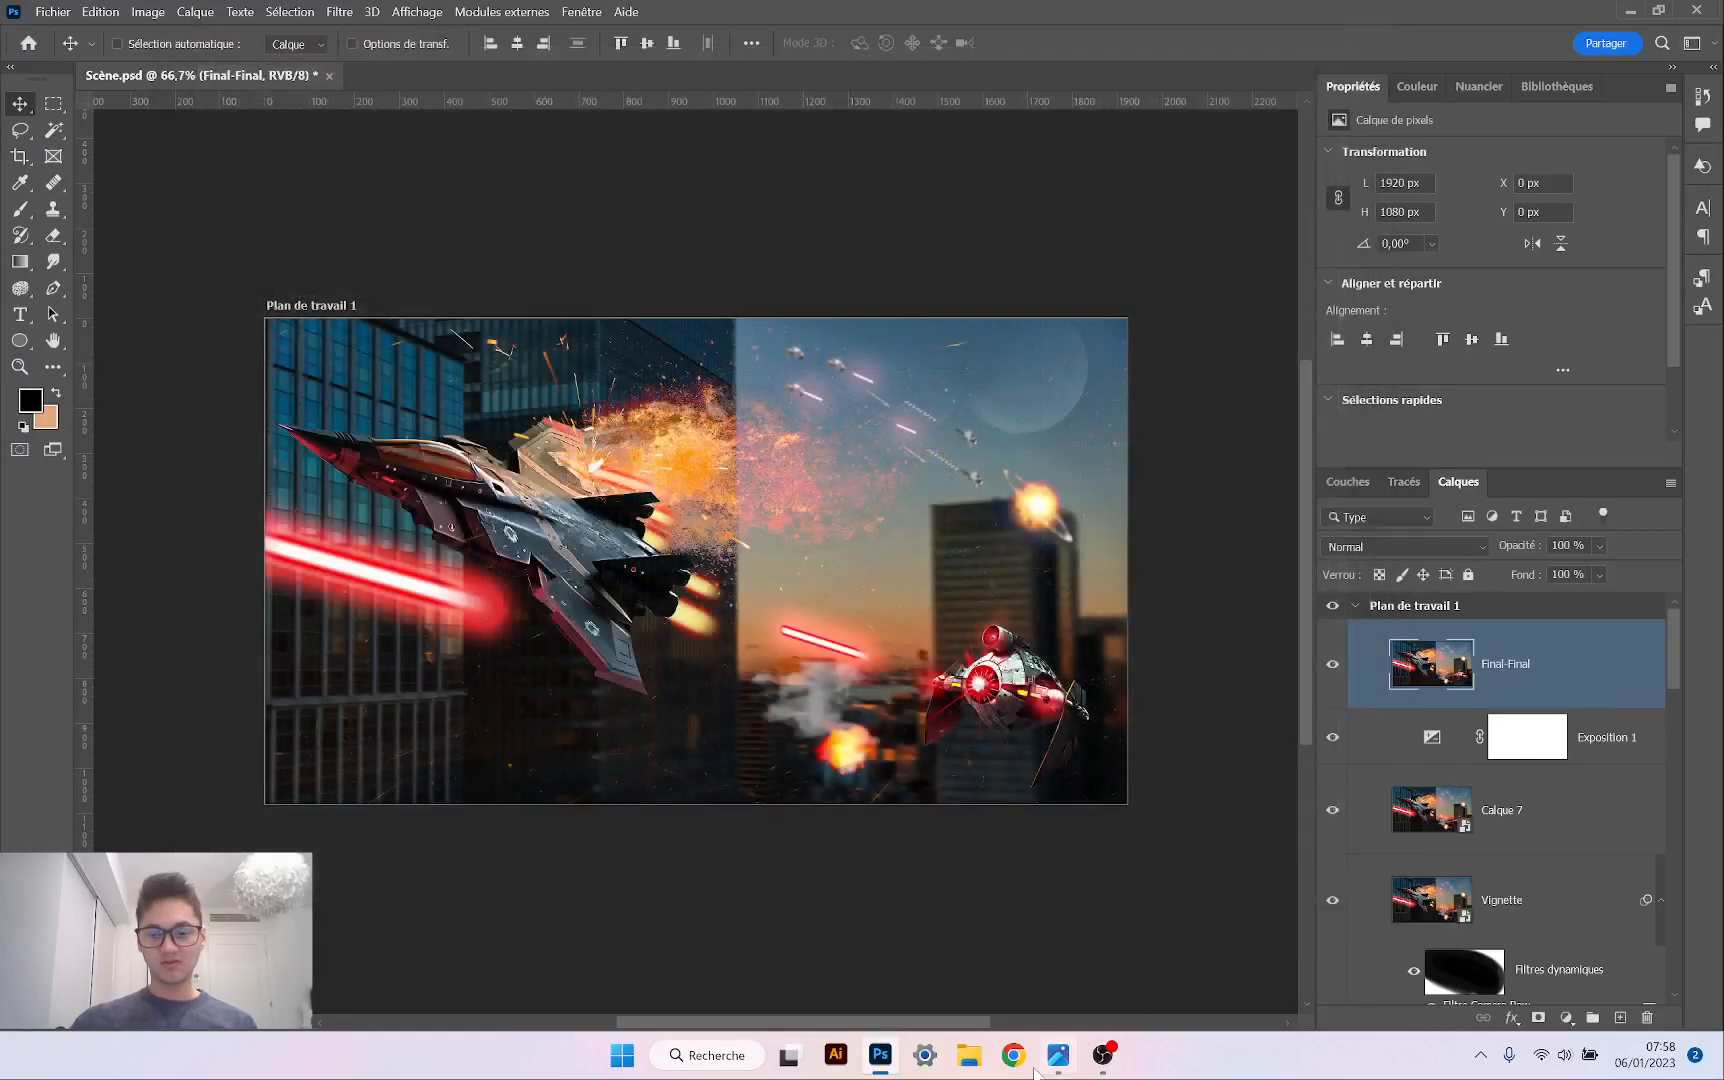
# Check the exported Plan de travail 1.png in the photo viewer and open that file in Photoshop from the desktop's Train folder
pyautogui.click(1057, 1068)
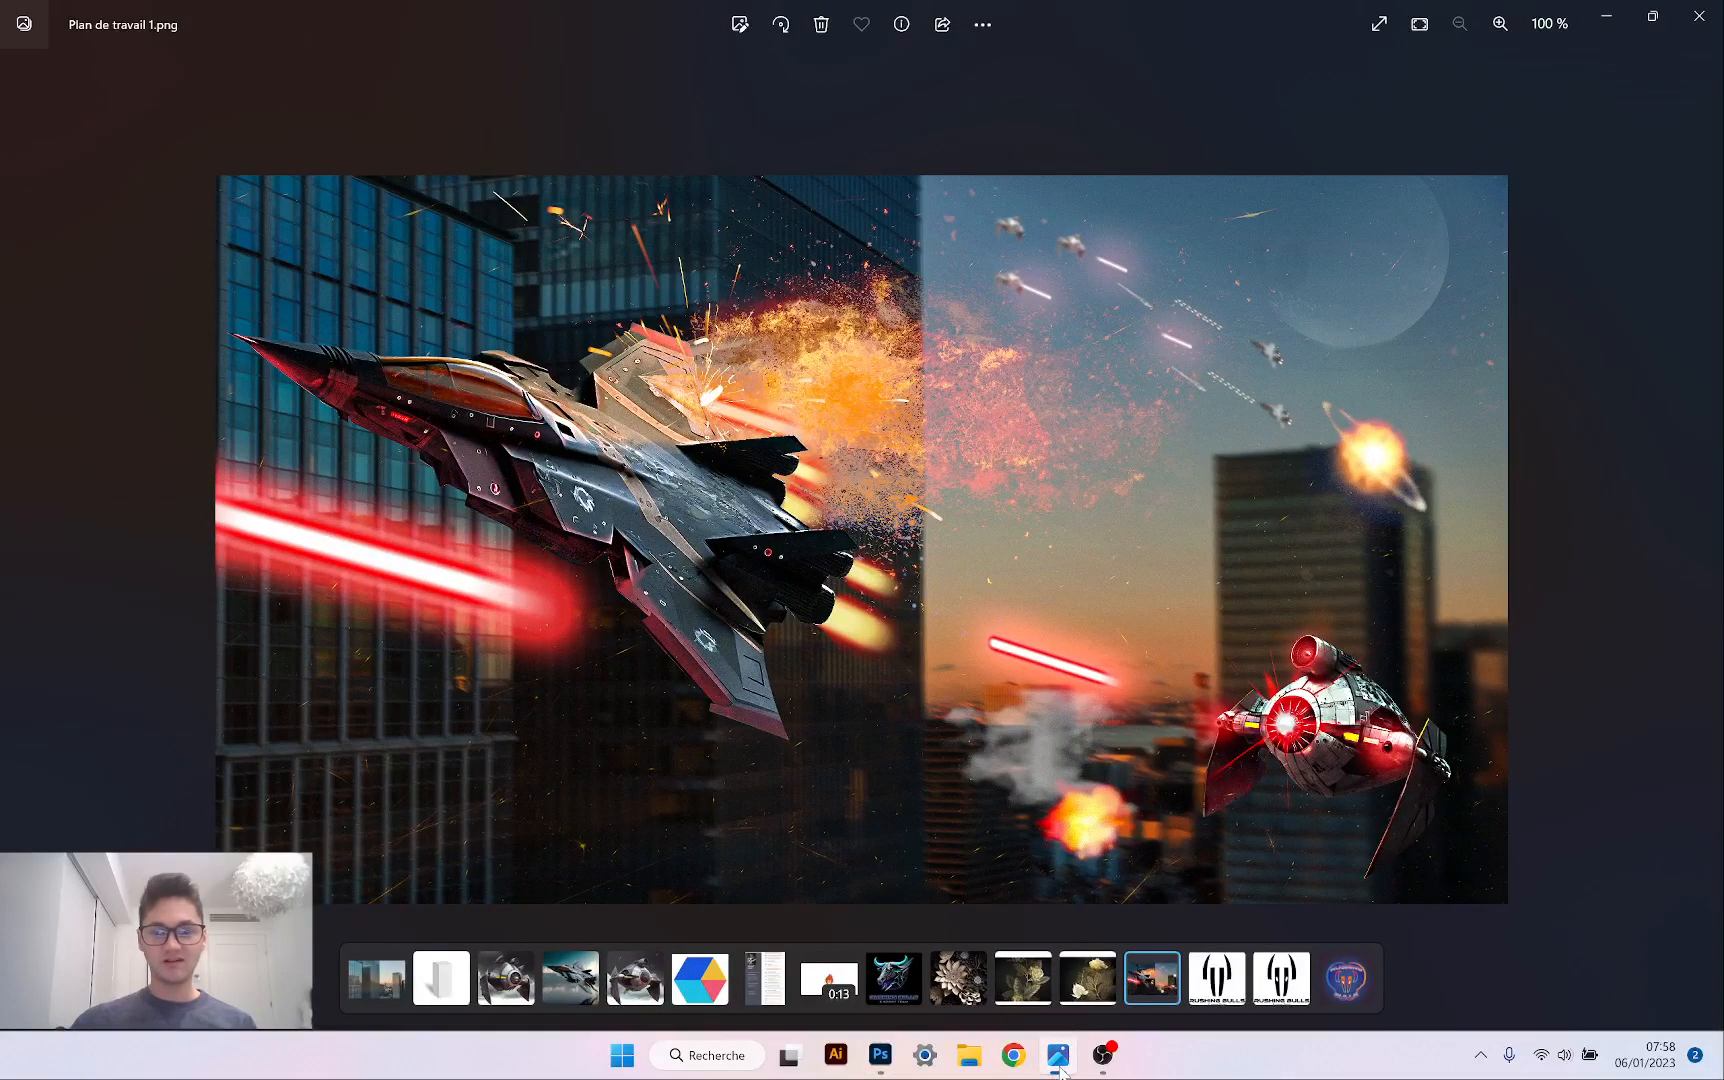
pyautogui.click(1606, 10)
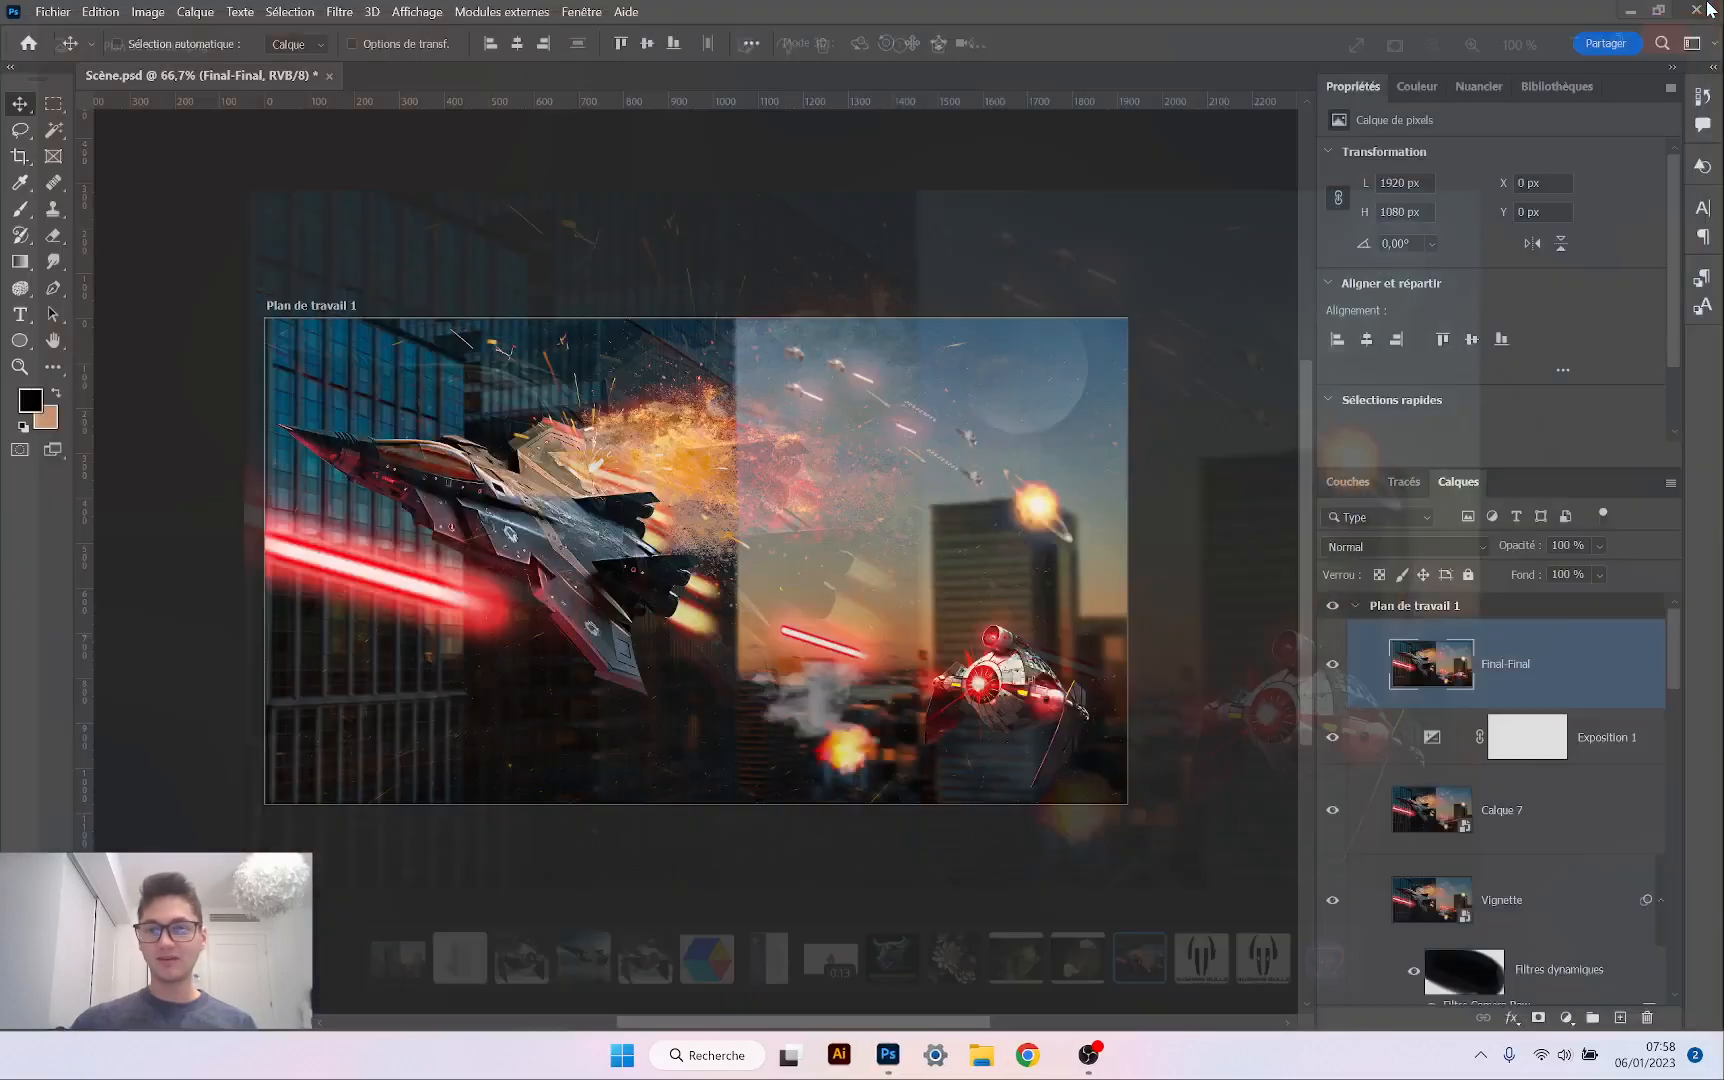
pyautogui.click(1610, 12)
pyautogui.doubleClick(1566, 38)
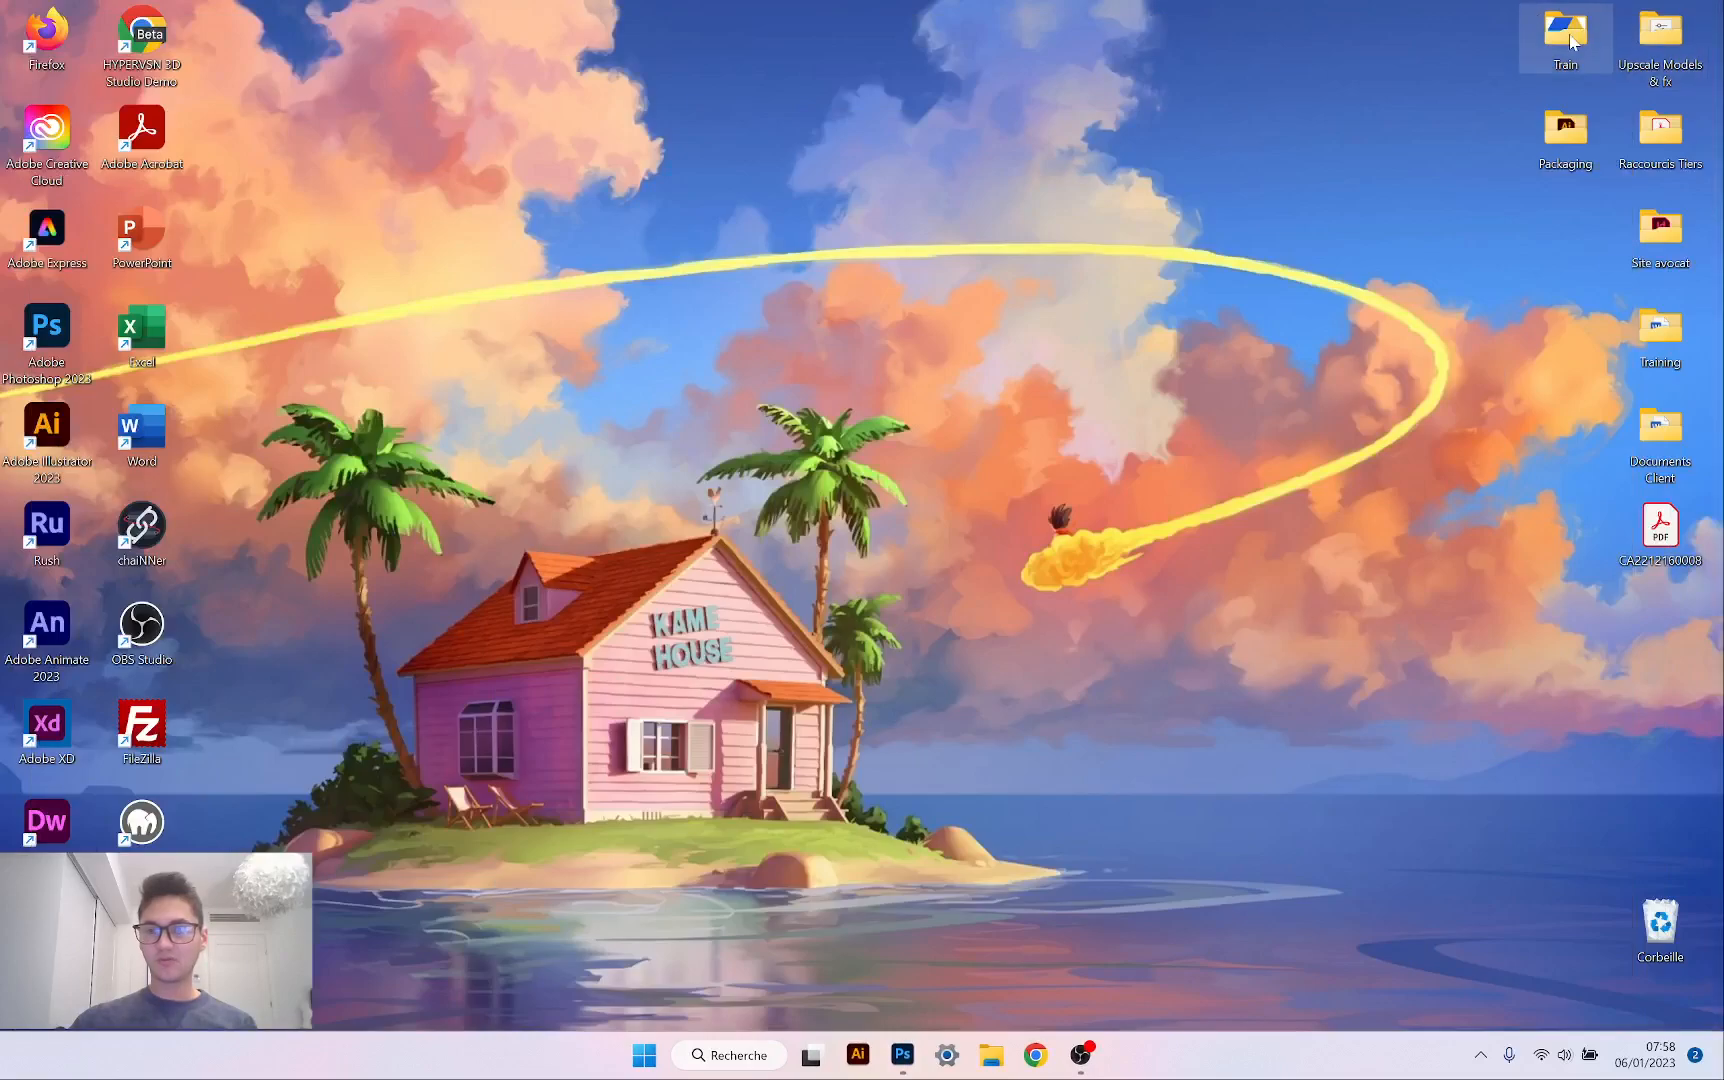
pyautogui.rightClick(1379, 737)
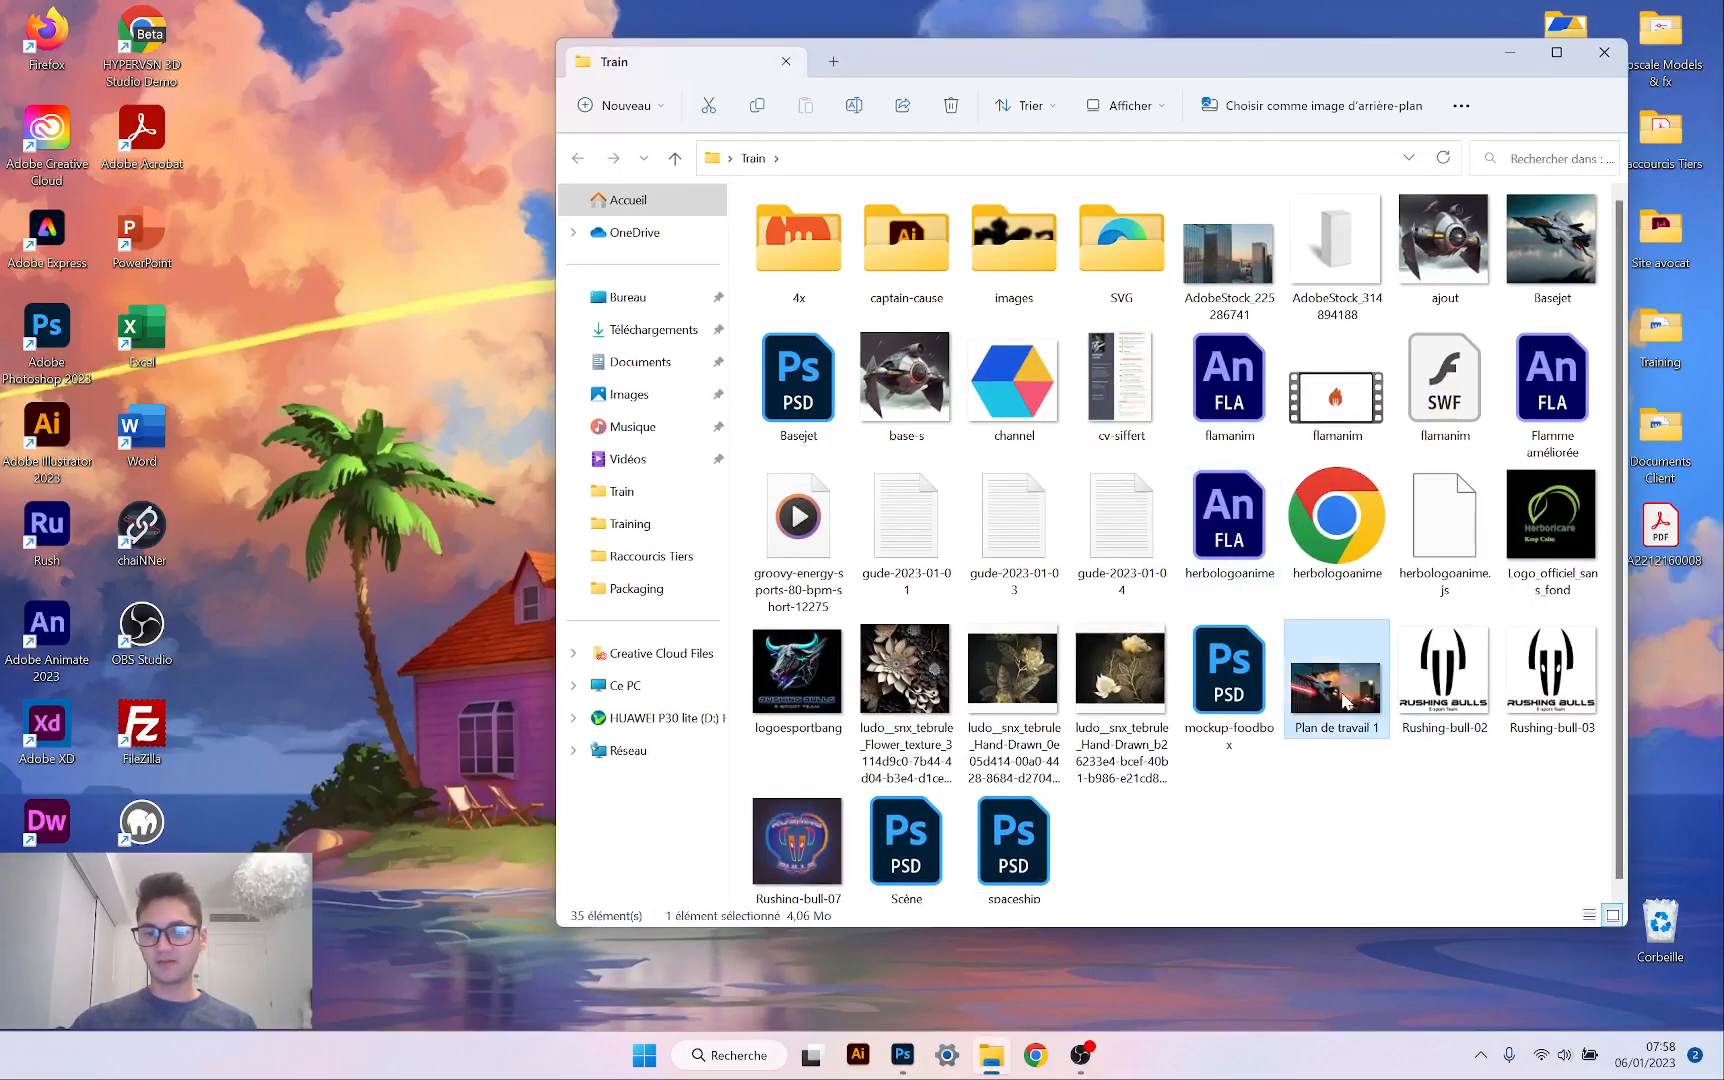
pyautogui.moveTo(1167, 372)
pyautogui.click(1372, 433)
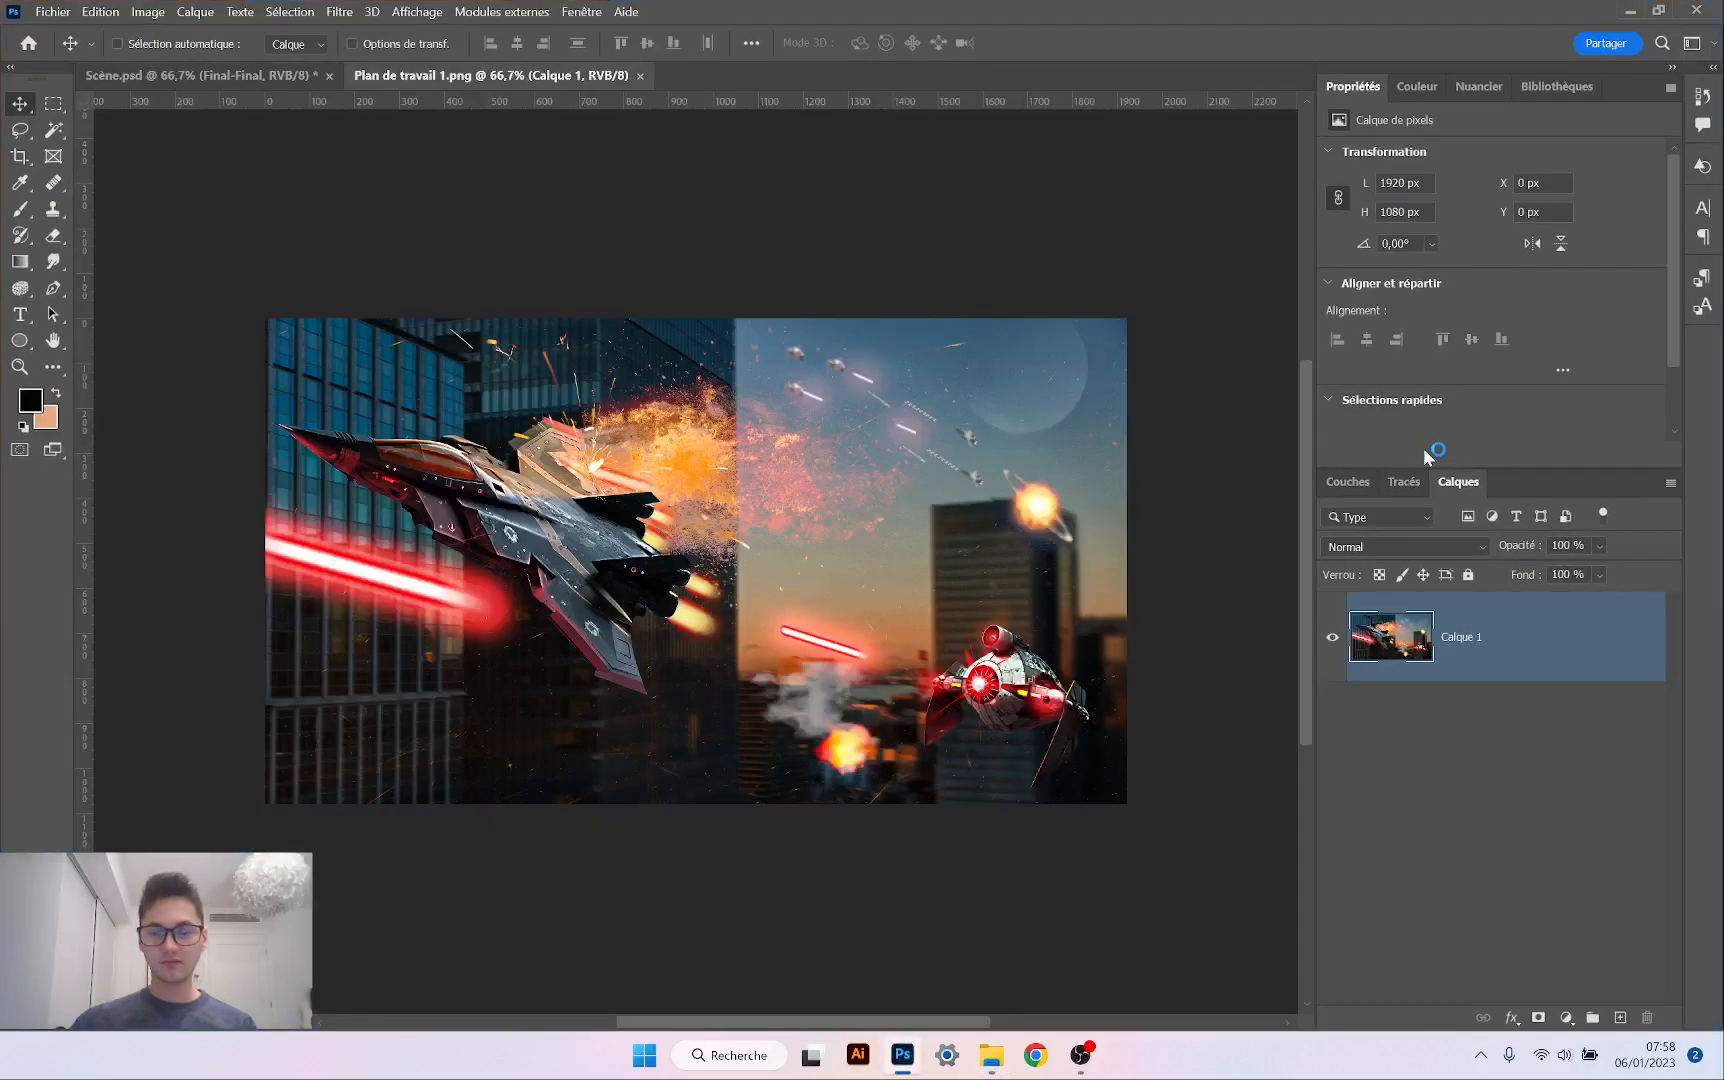
pyautogui.rightClick(1526, 645)
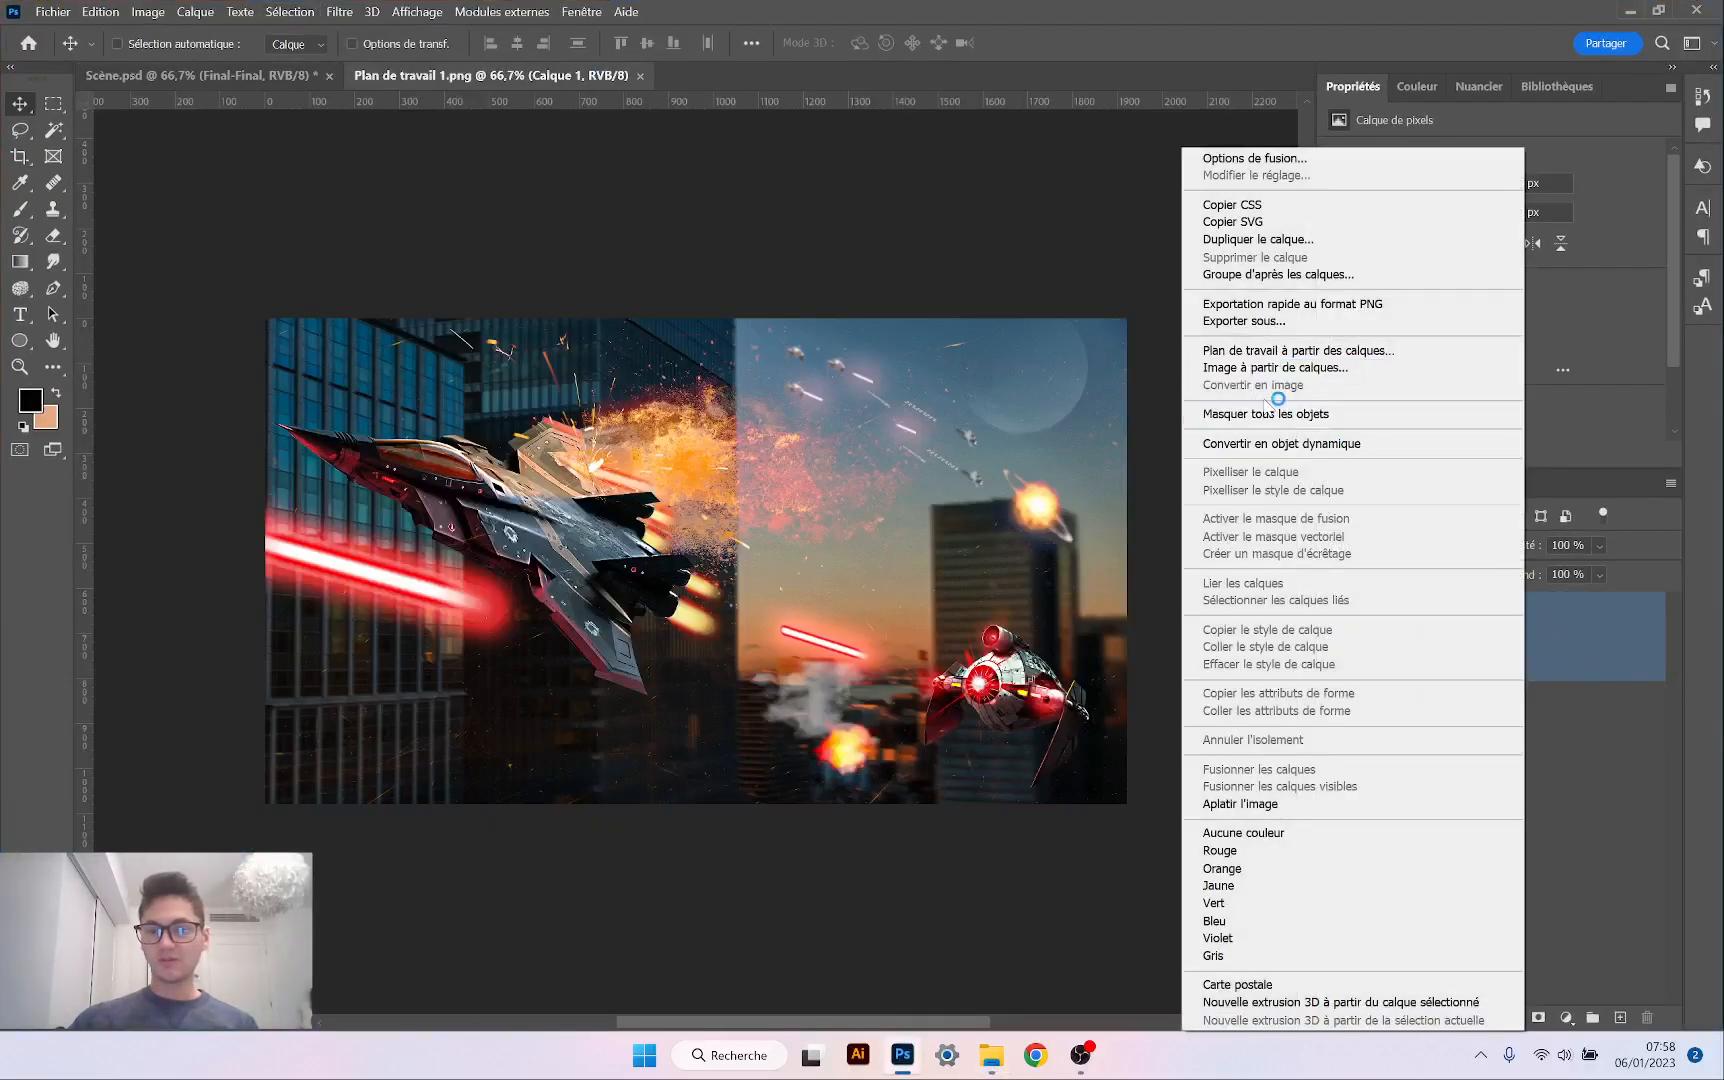
pyautogui.click(1258, 239)
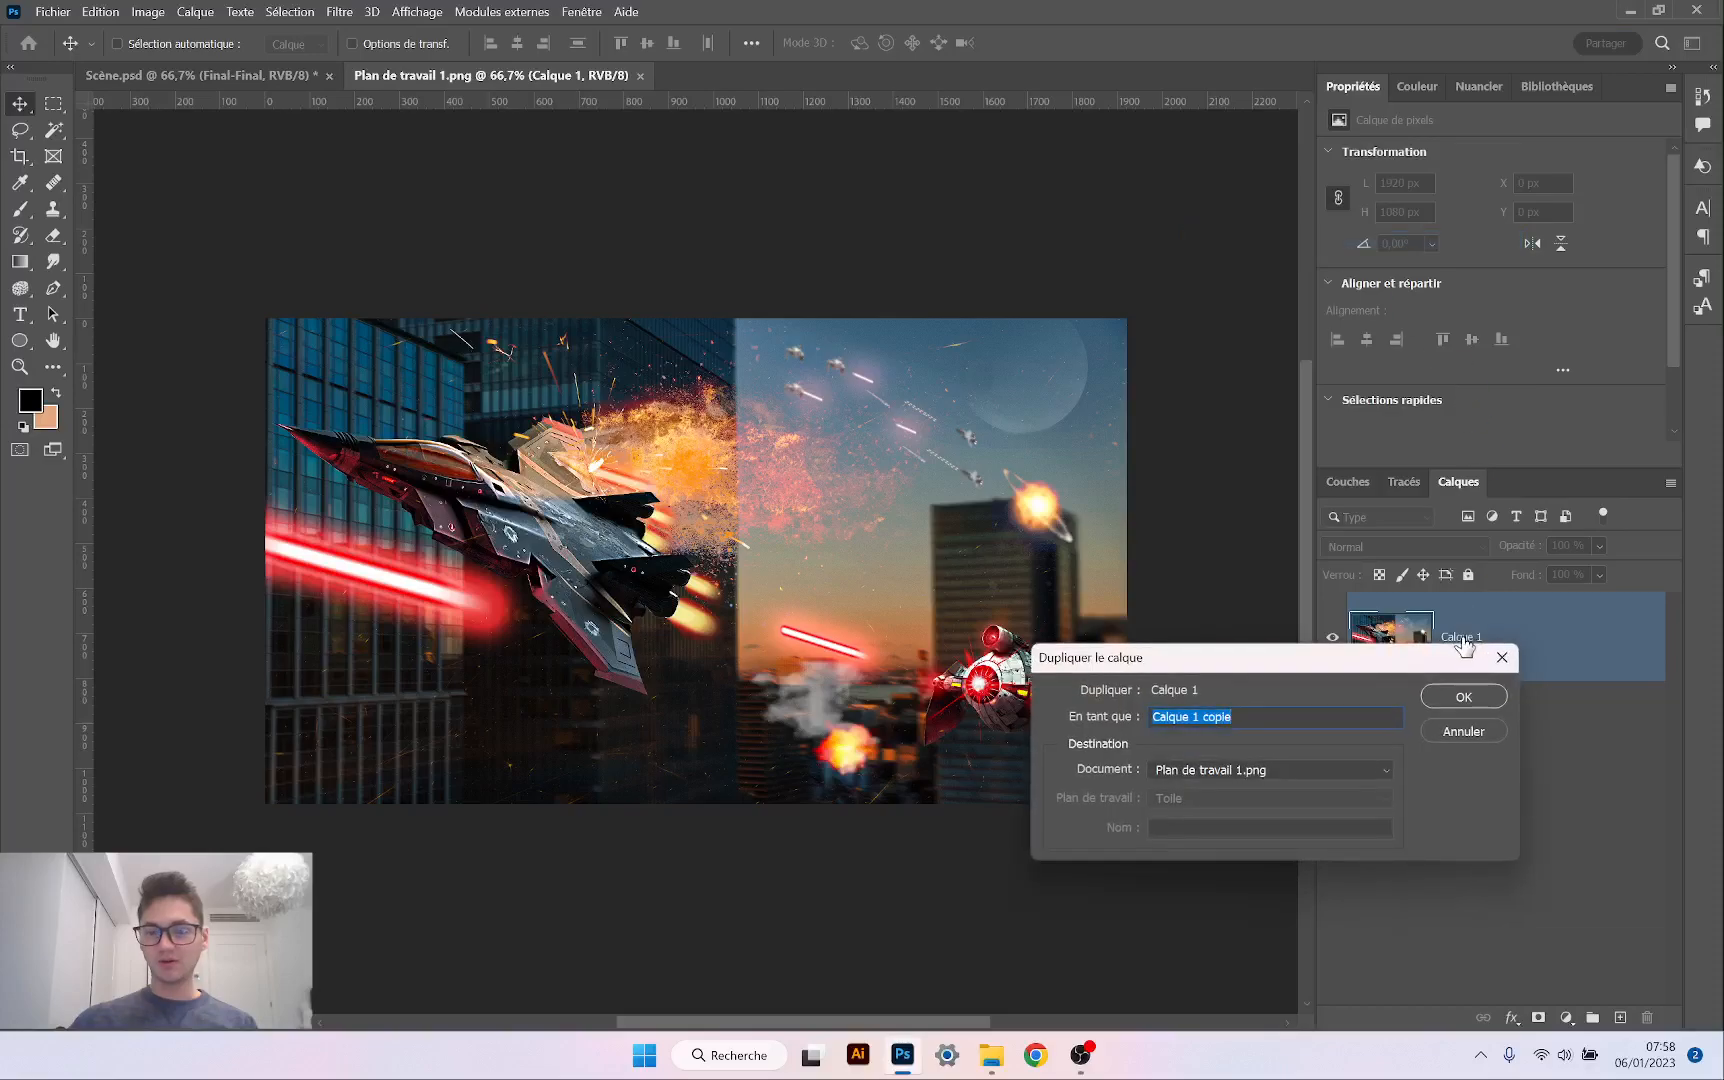
pyautogui.click(1500, 657)
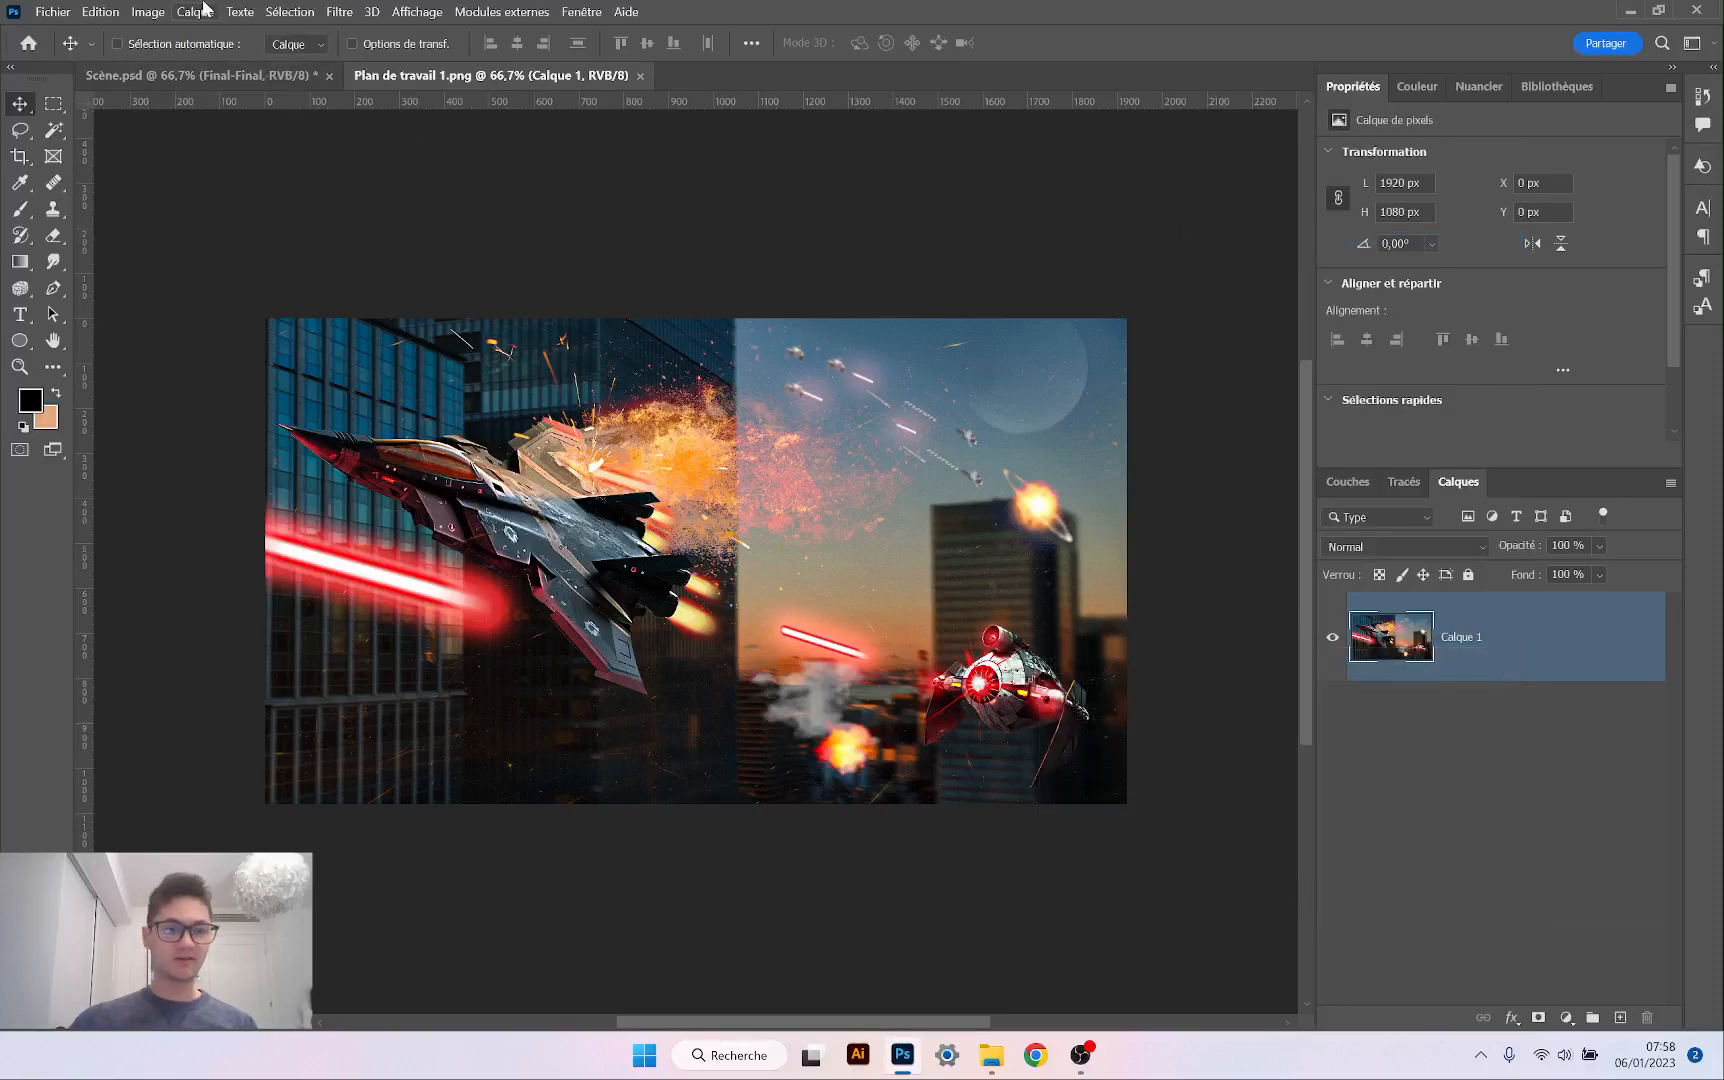
# Start the HDR Toning (Virage HDR) adjustment on Plan de travail 1.png and accept flattening the document
pyautogui.click(148, 12)
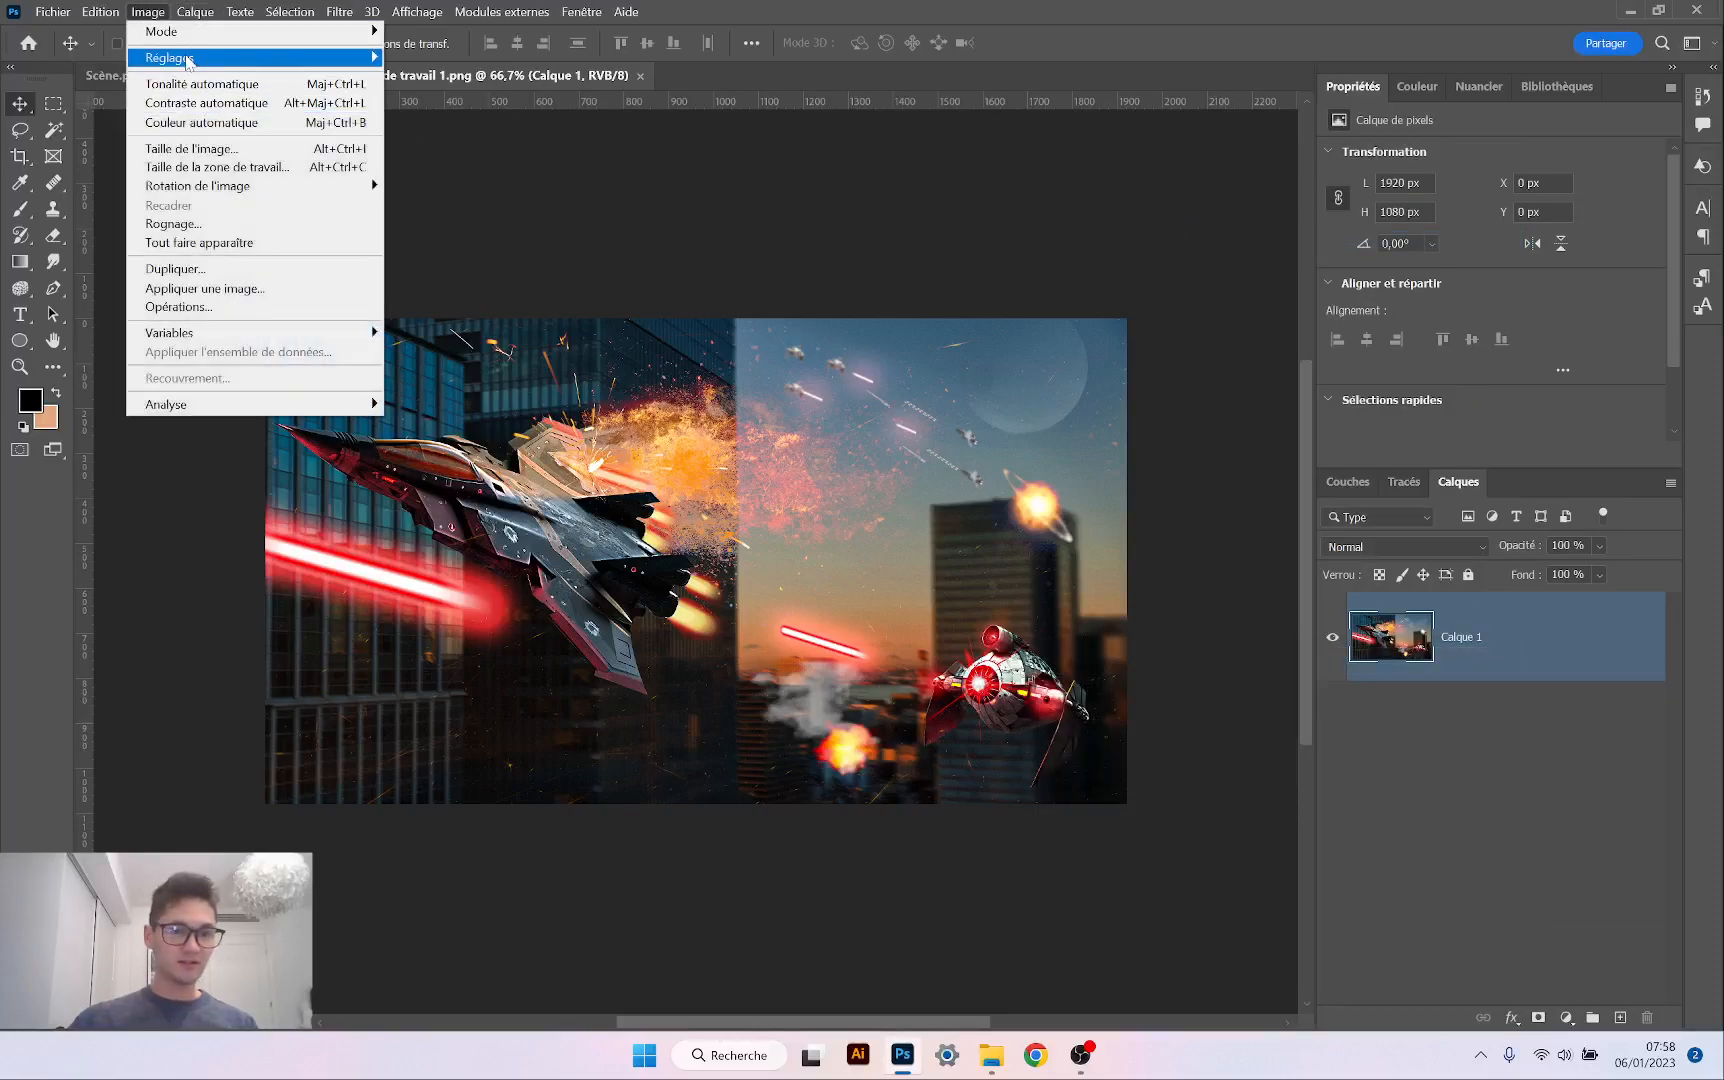
pyautogui.moveTo(192, 58)
pyautogui.click(460, 402)
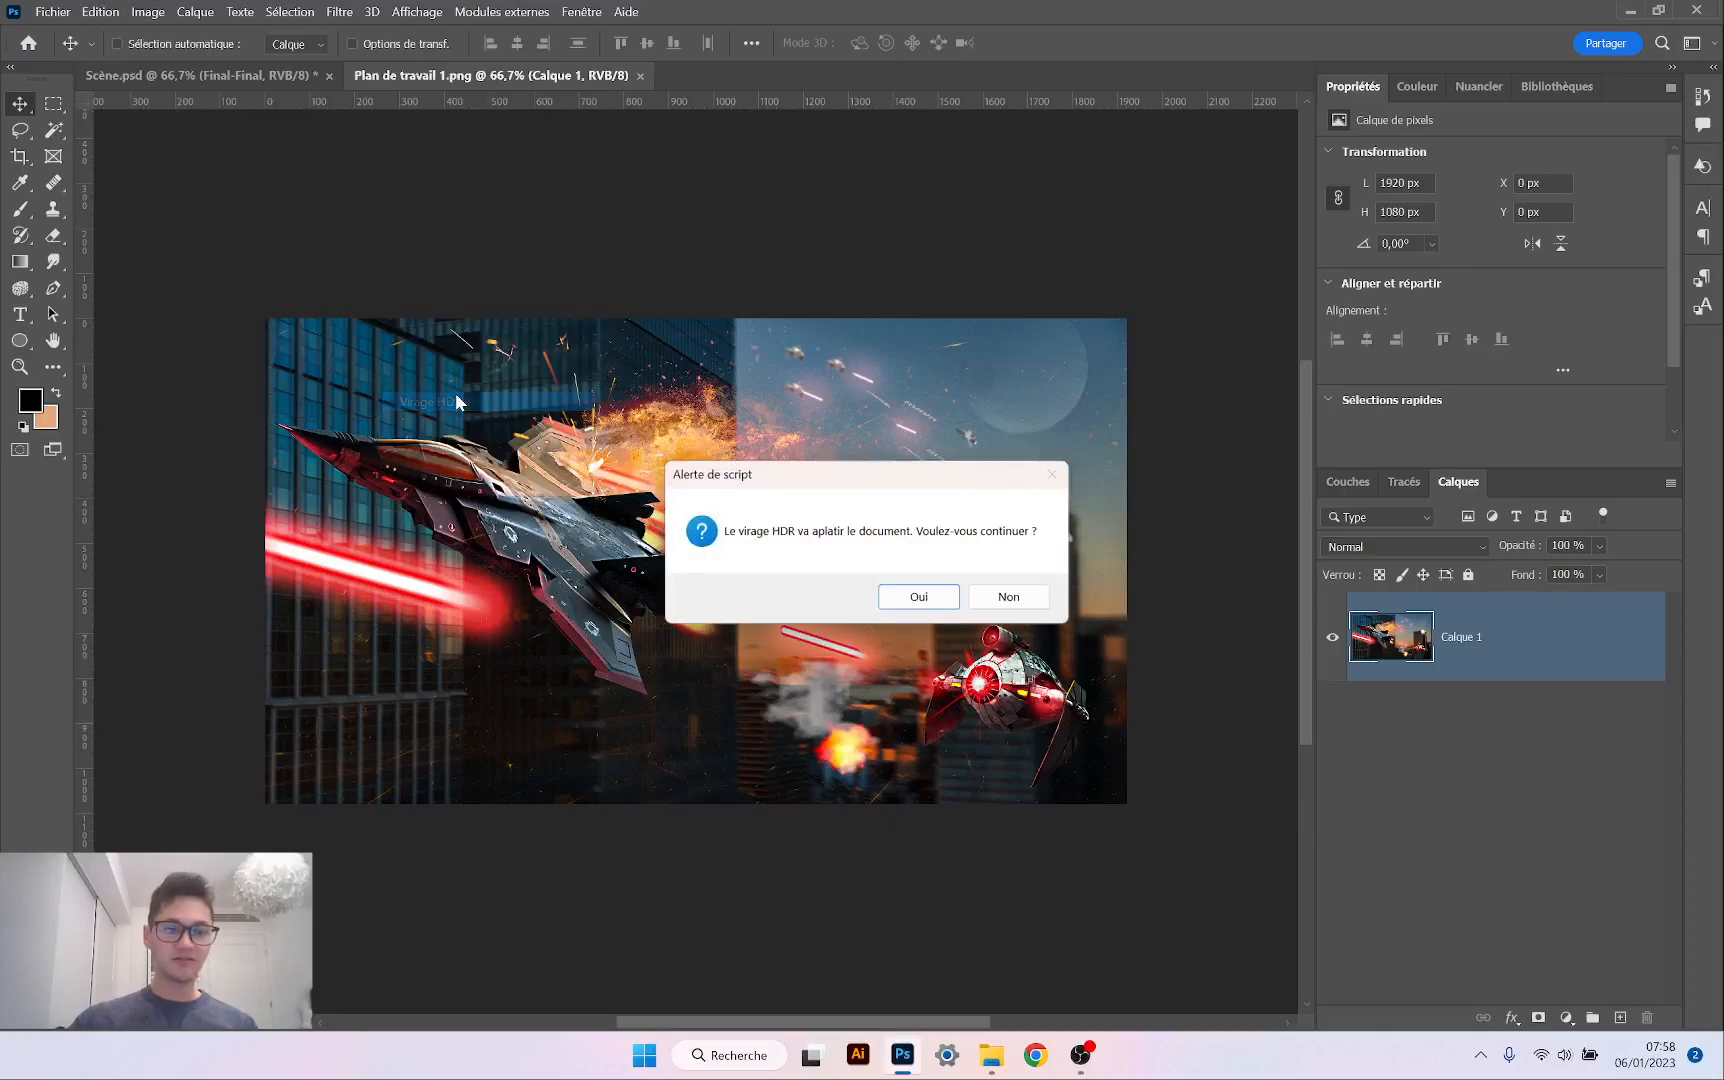
pyautogui.click(932, 600)
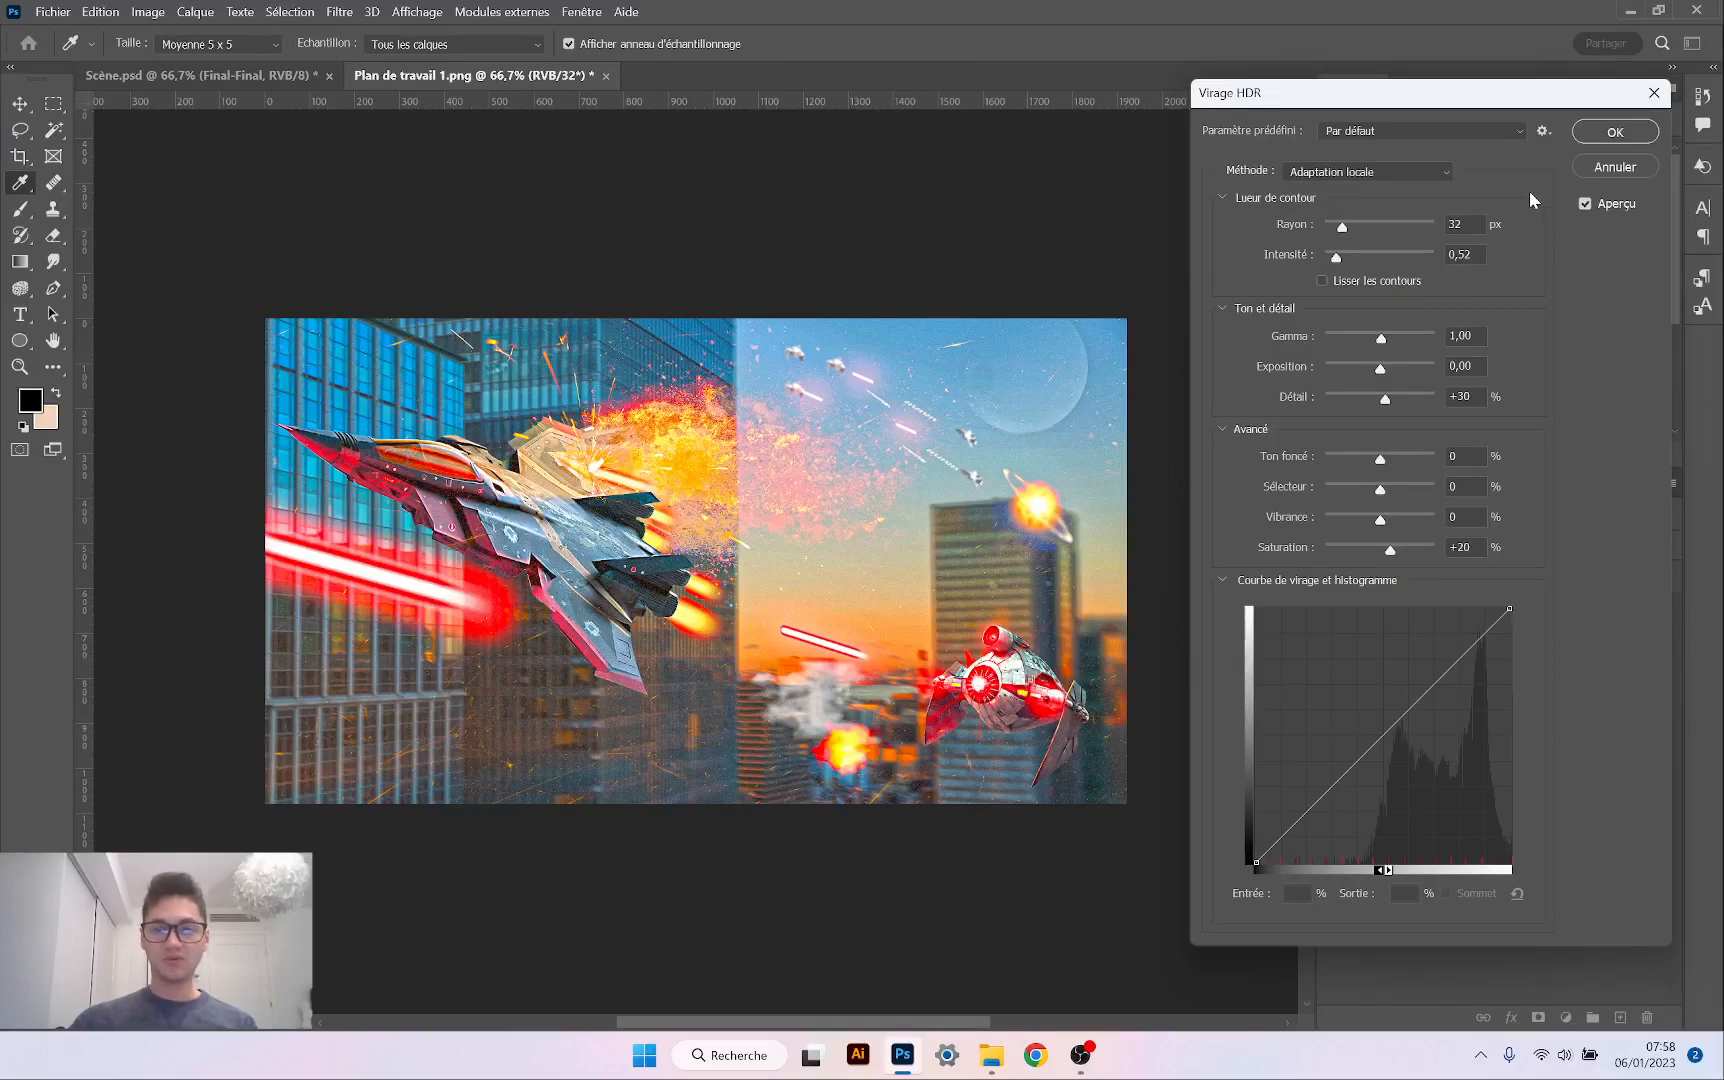
# Try the HDR toning presets one after another, from Ville au crépuscule onward, and settle on Plus saturé
pyautogui.click(1471, 133)
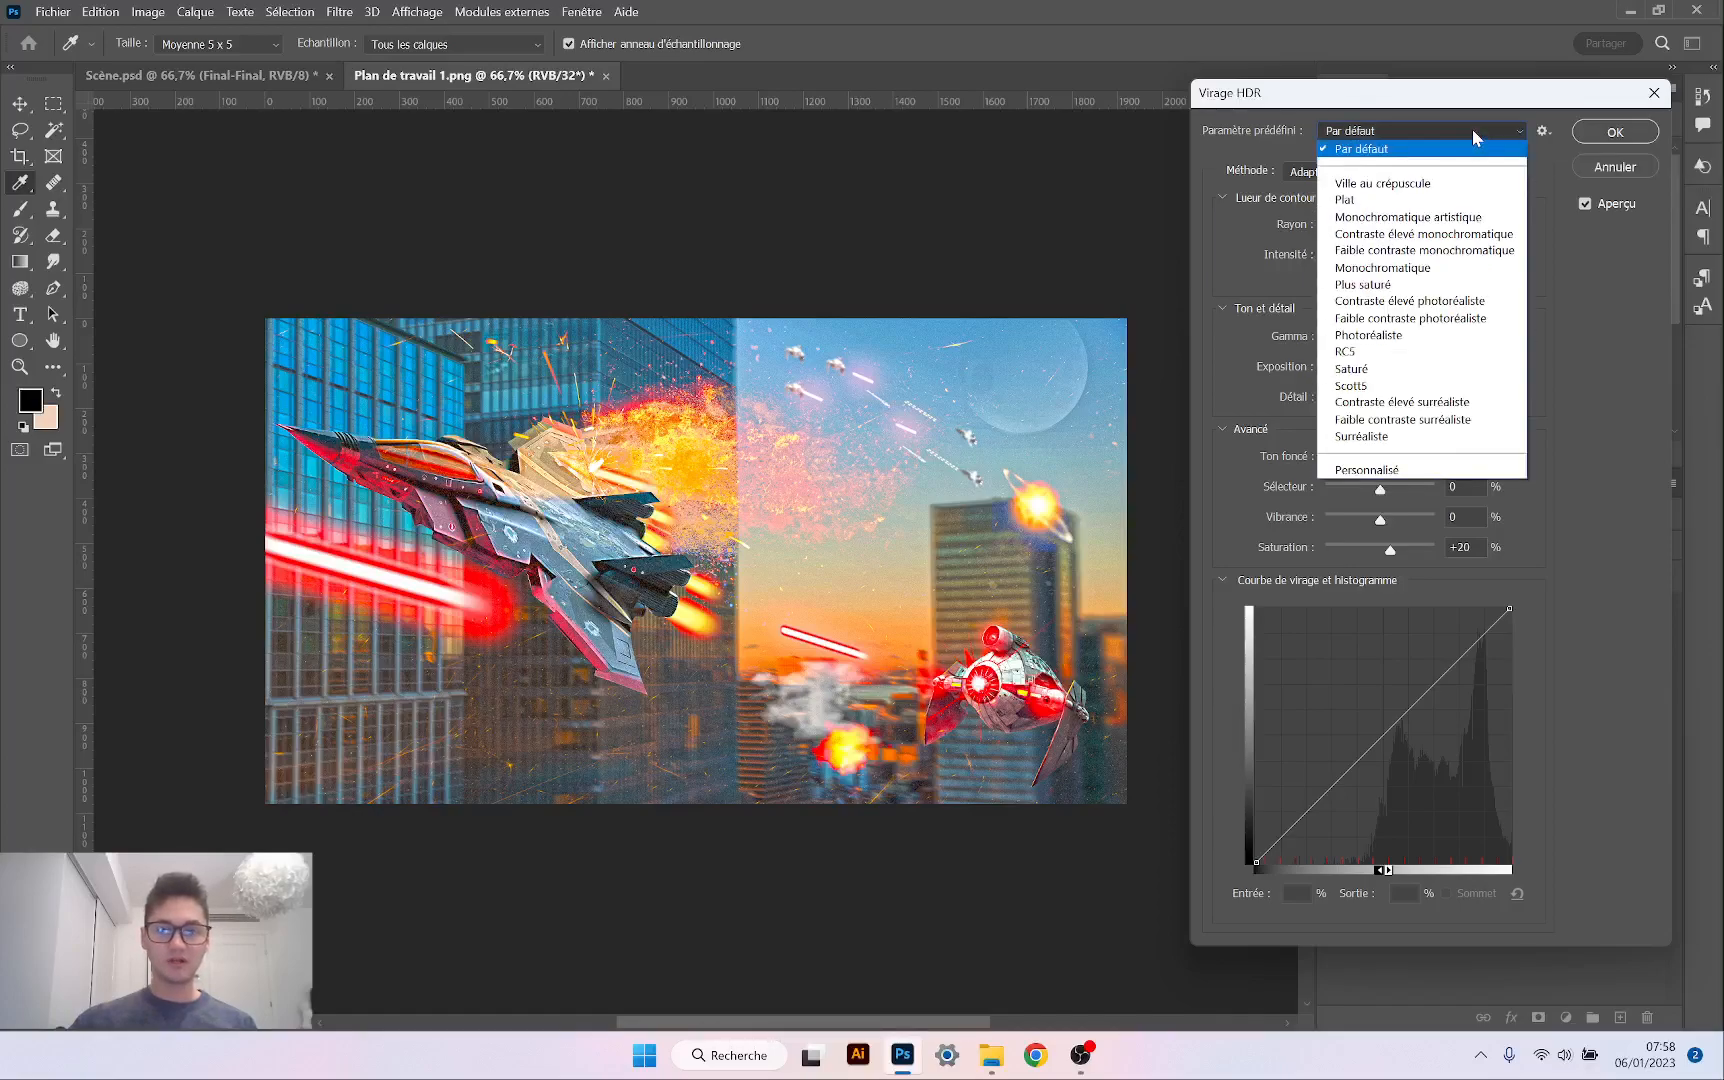
pyautogui.click(1471, 132)
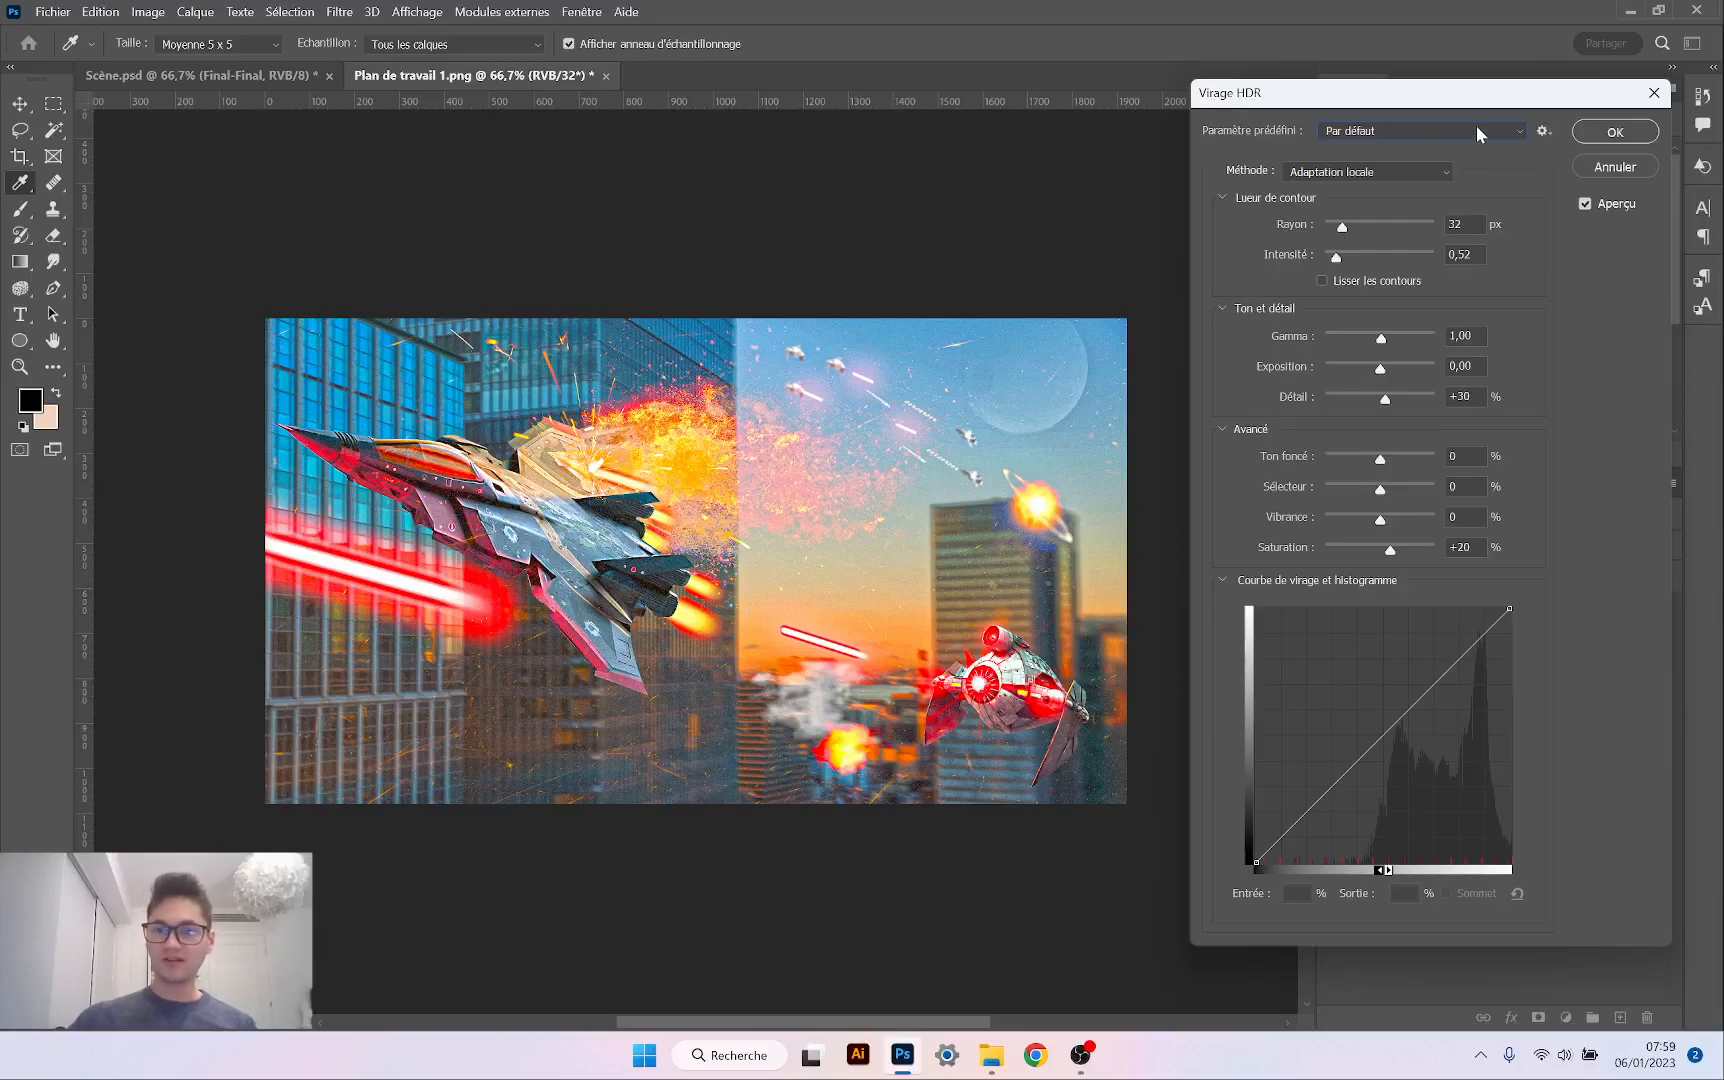
pyautogui.click(1476, 127)
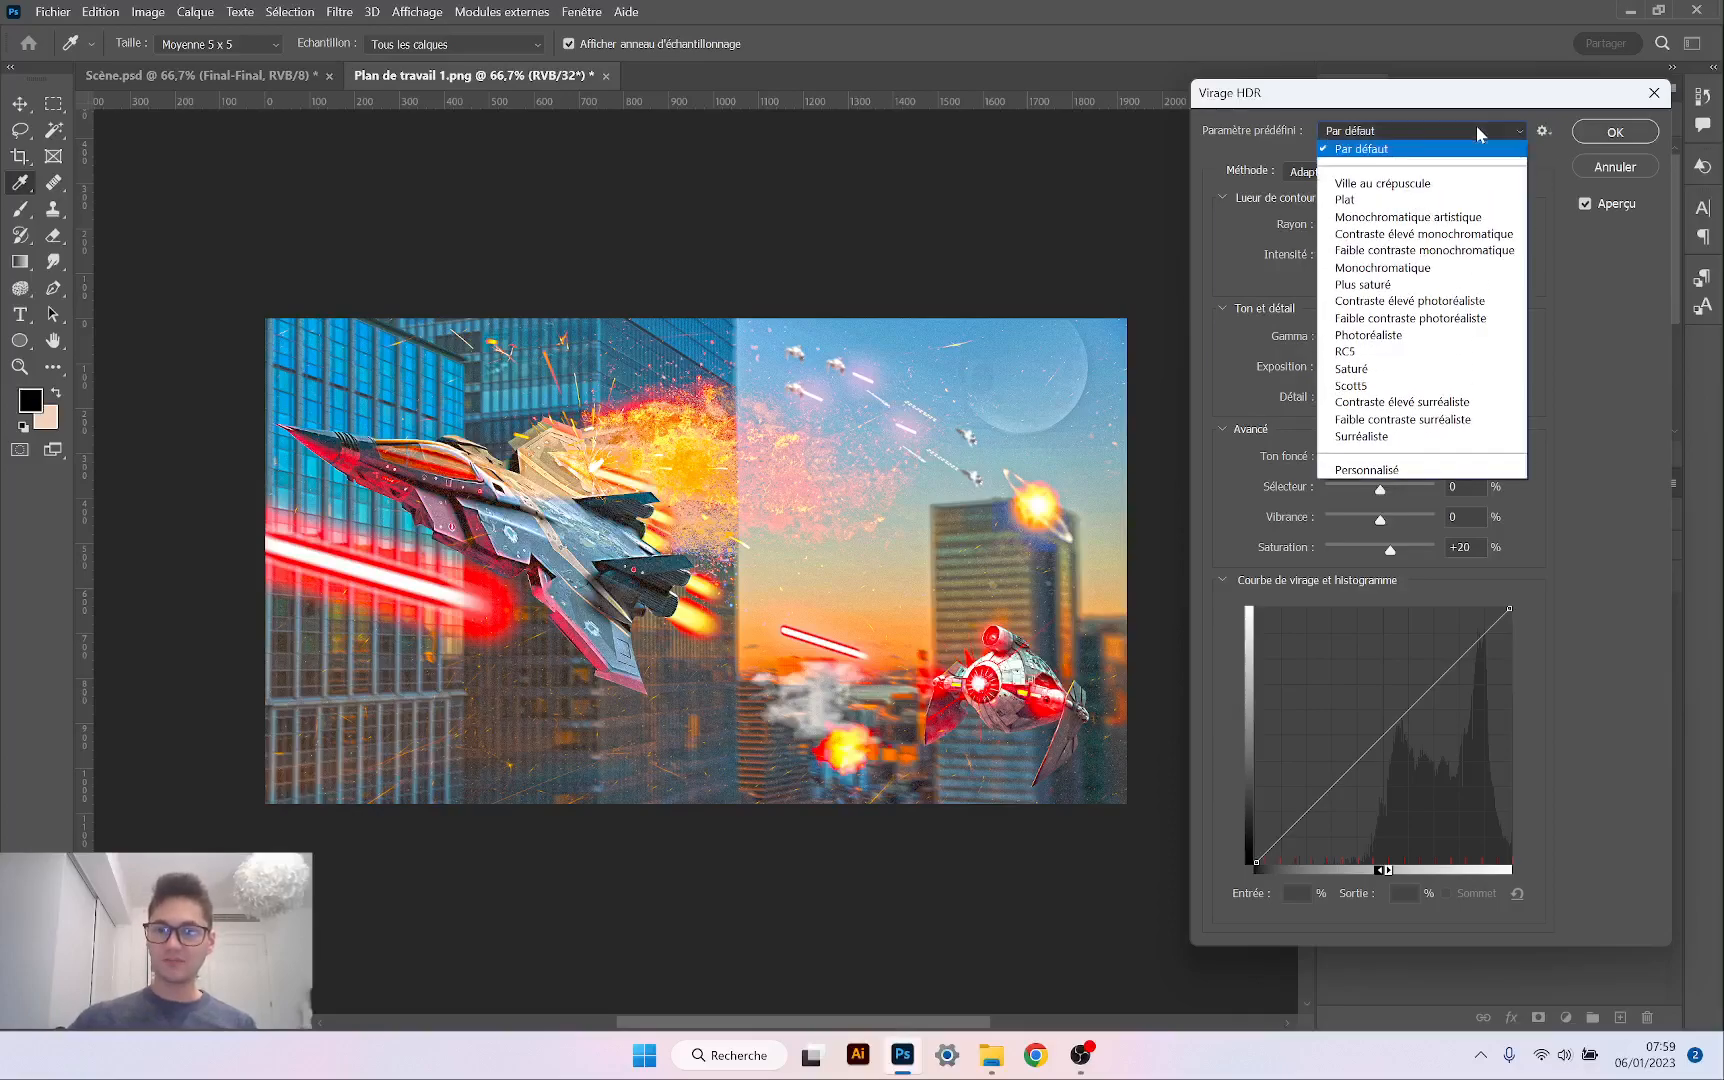
pyautogui.click(1416, 131)
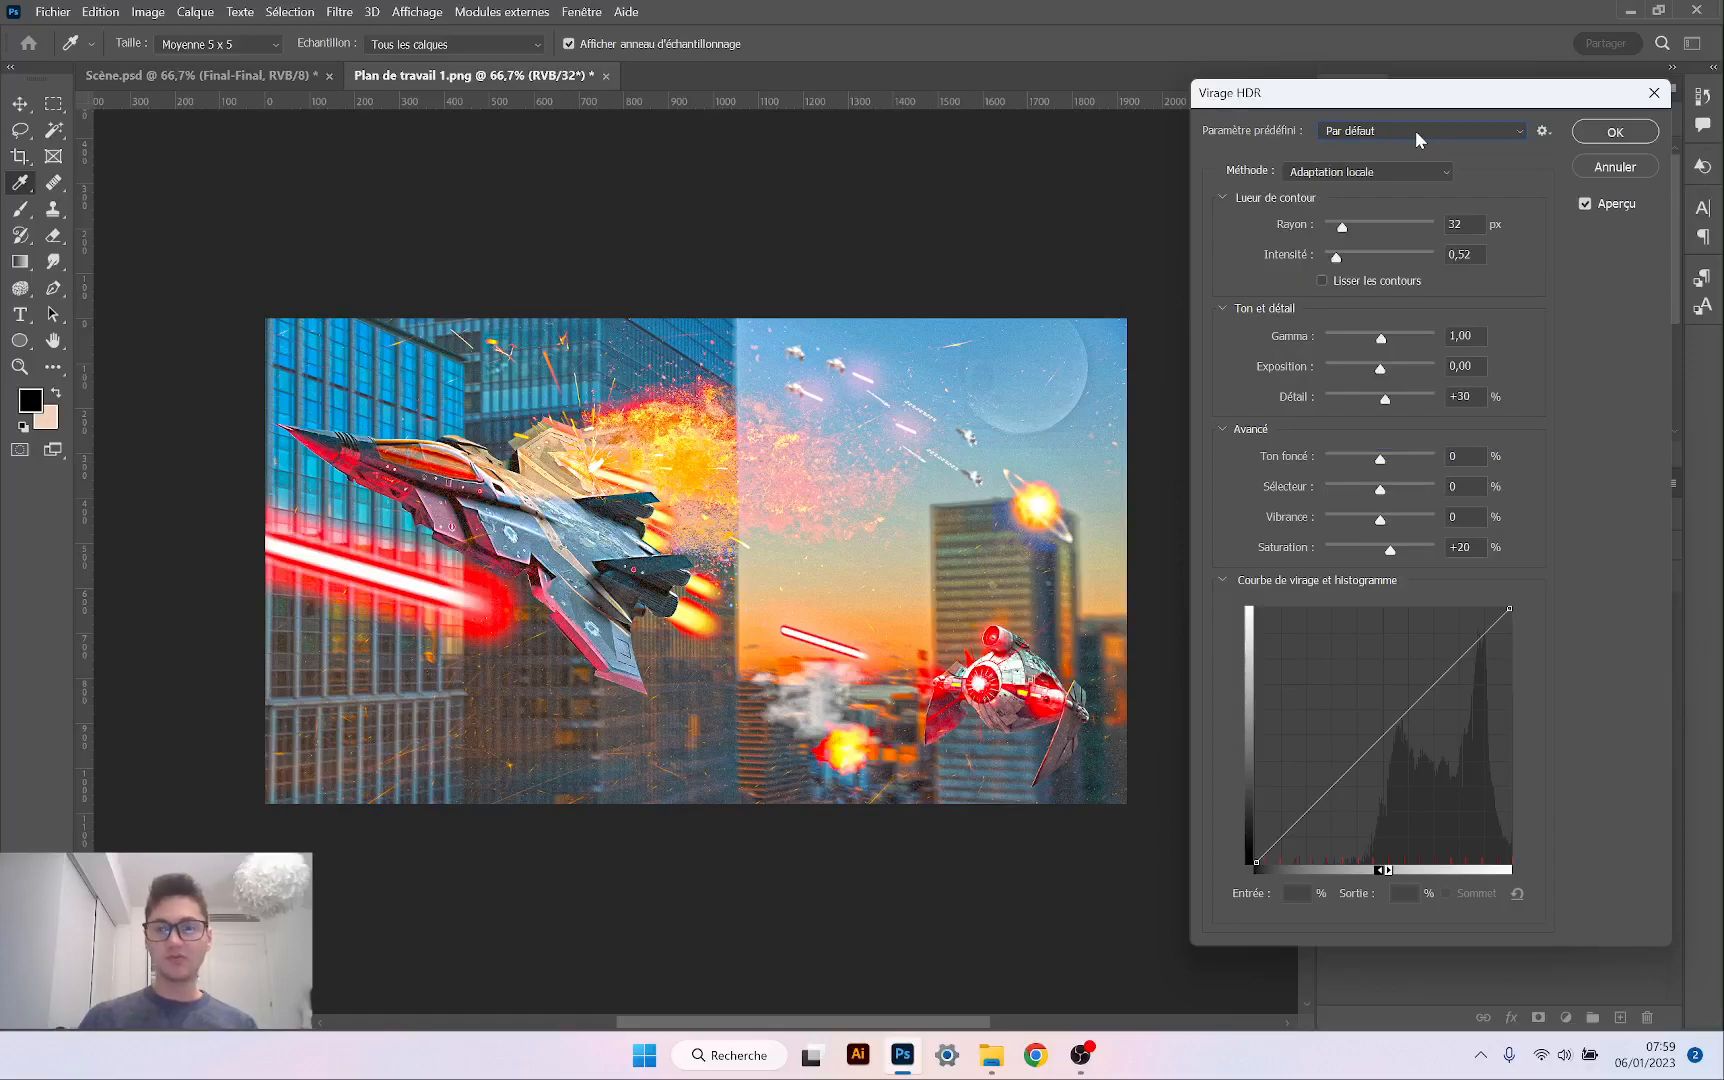
pyautogui.press('Down')
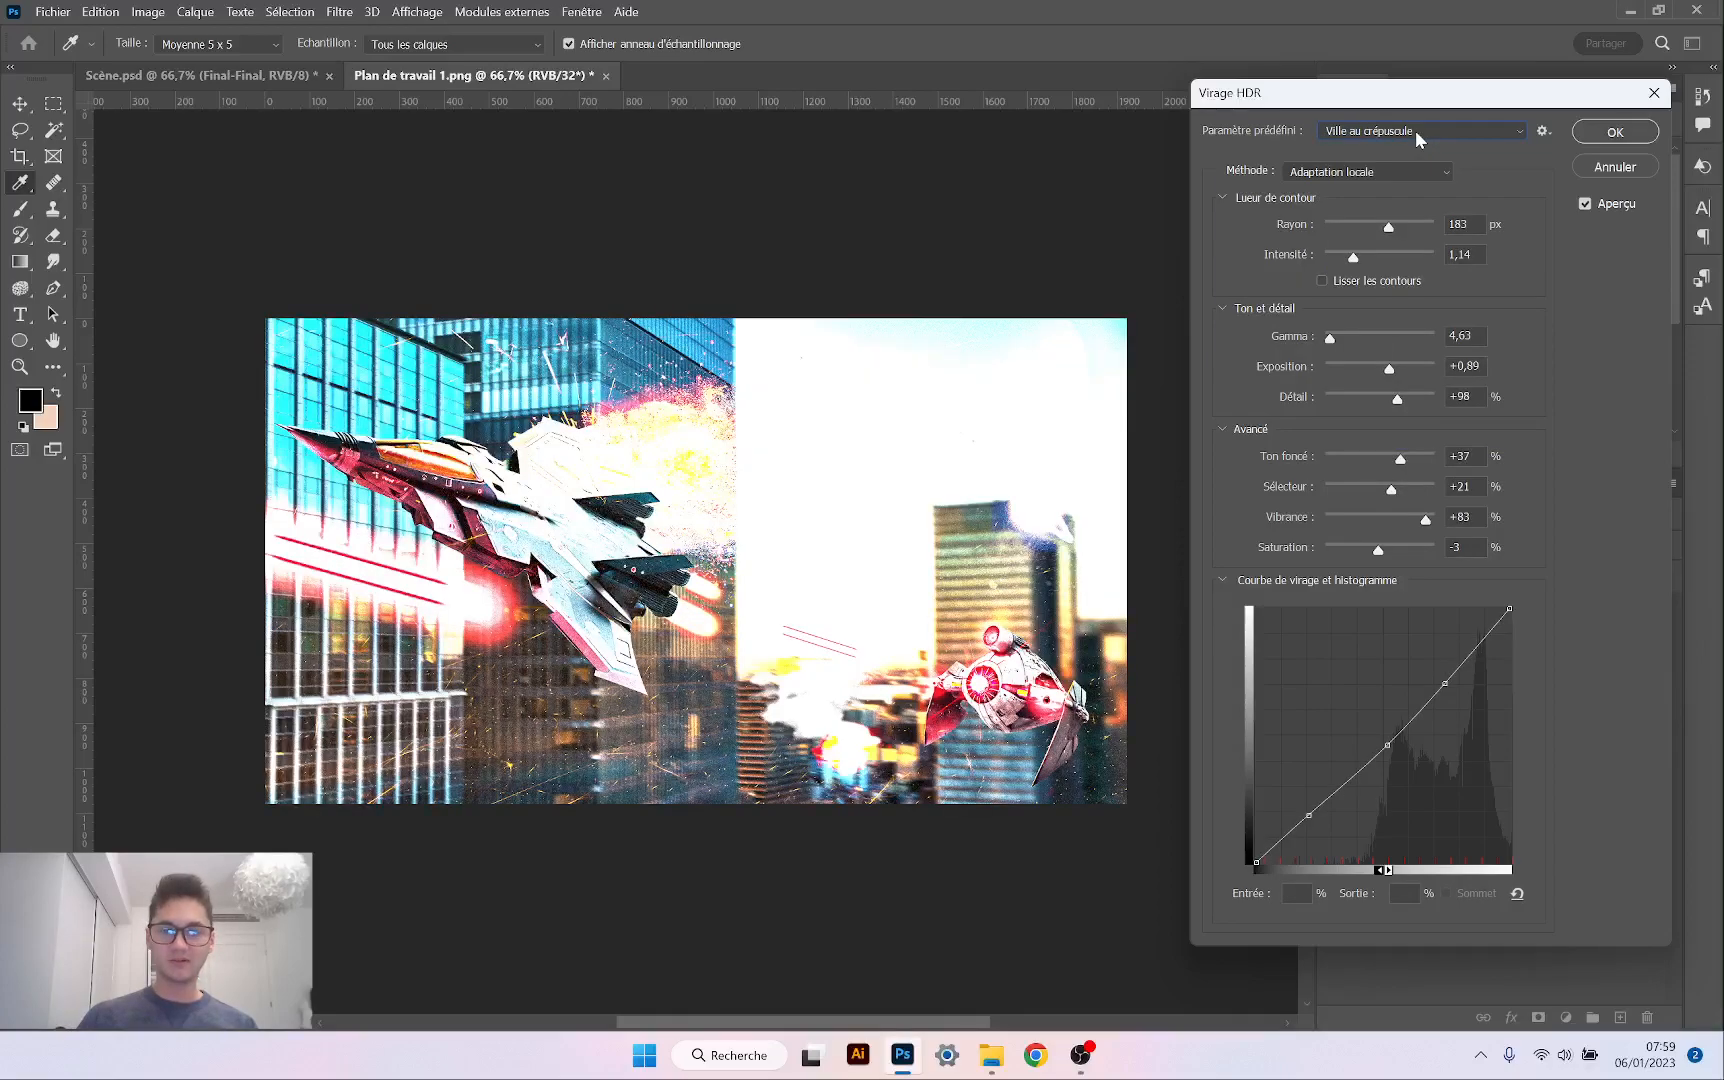
pyautogui.press('Down')
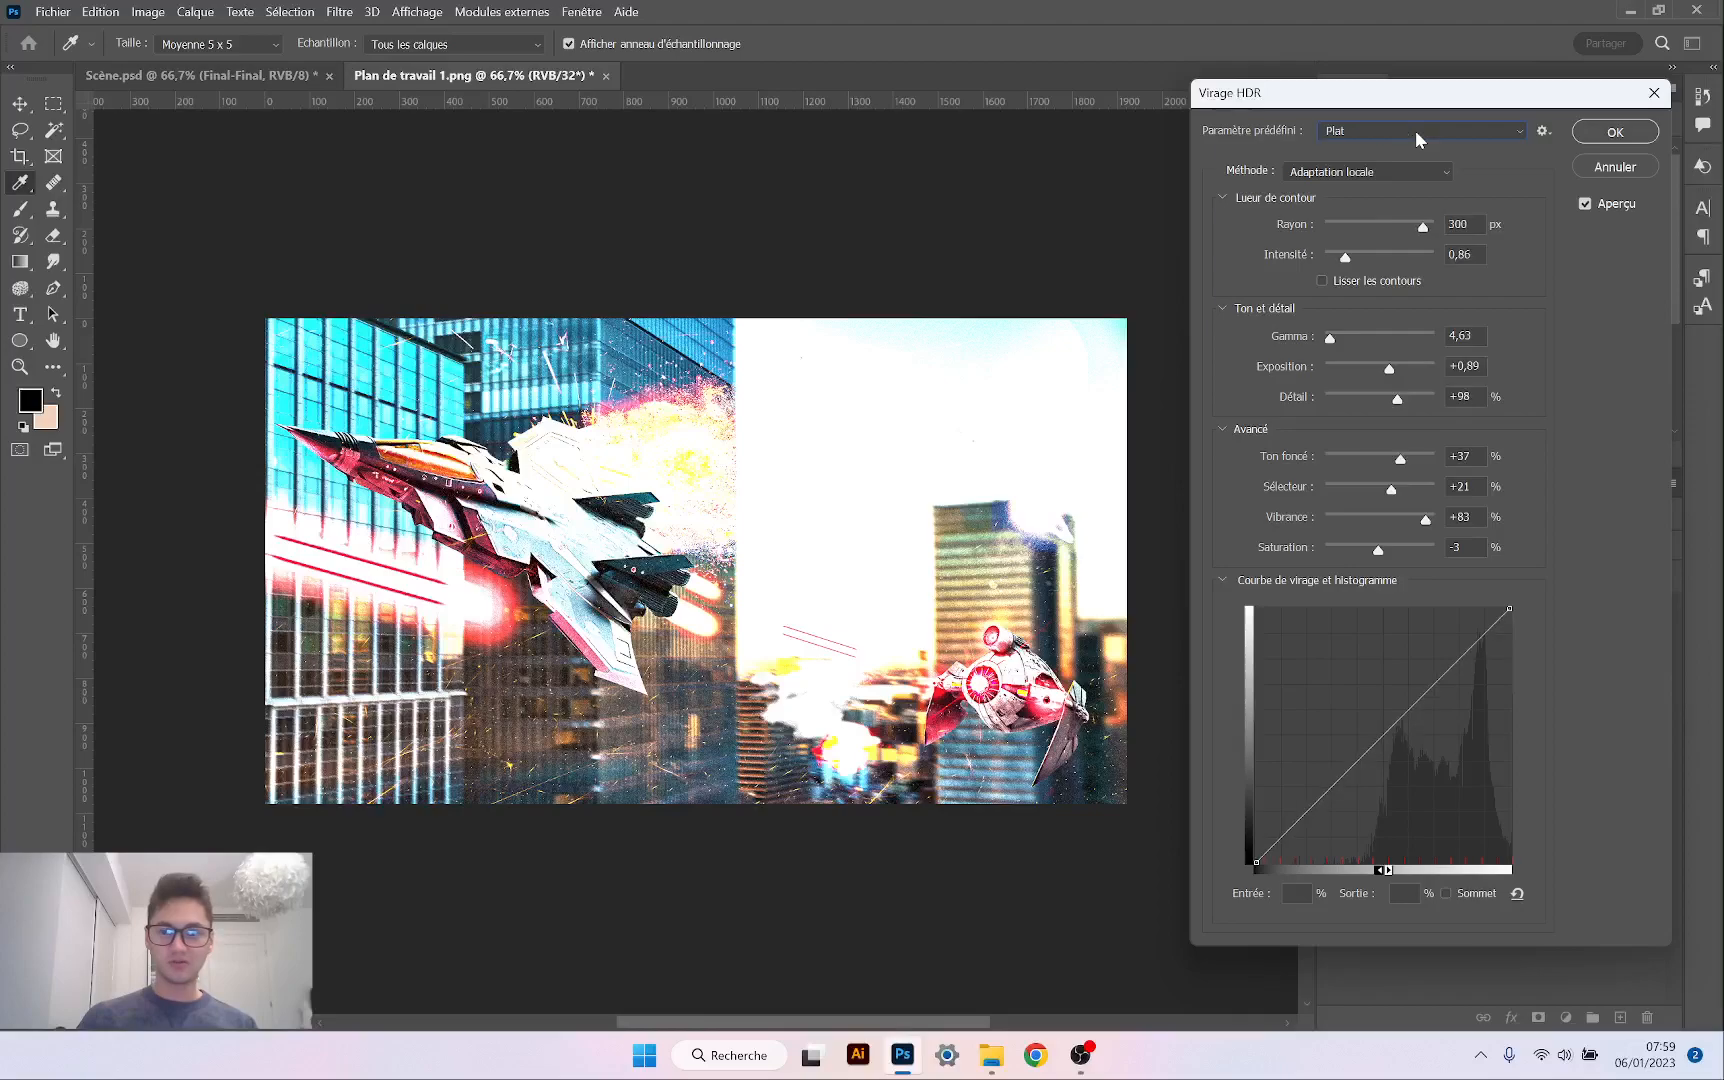
pyautogui.press('Down')
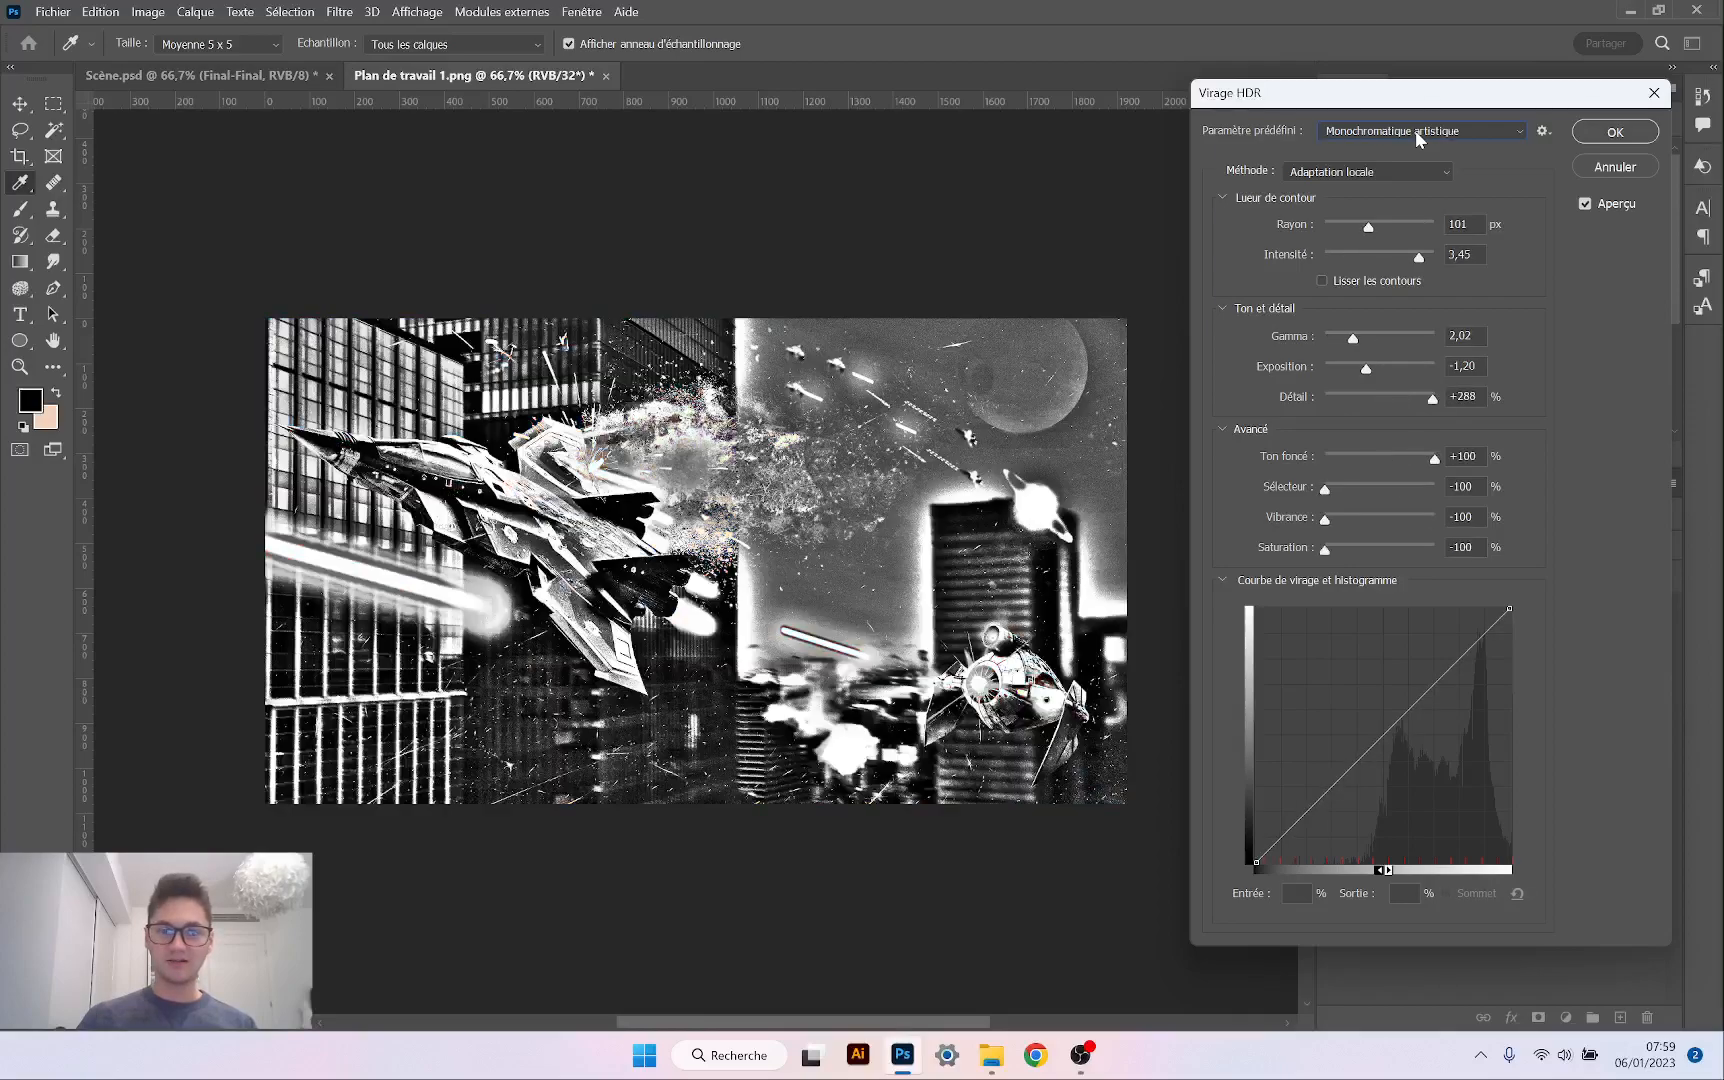
pyautogui.press('Down')
pyautogui.press('Down')
pyautogui.press('Down')
pyautogui.press('Down')
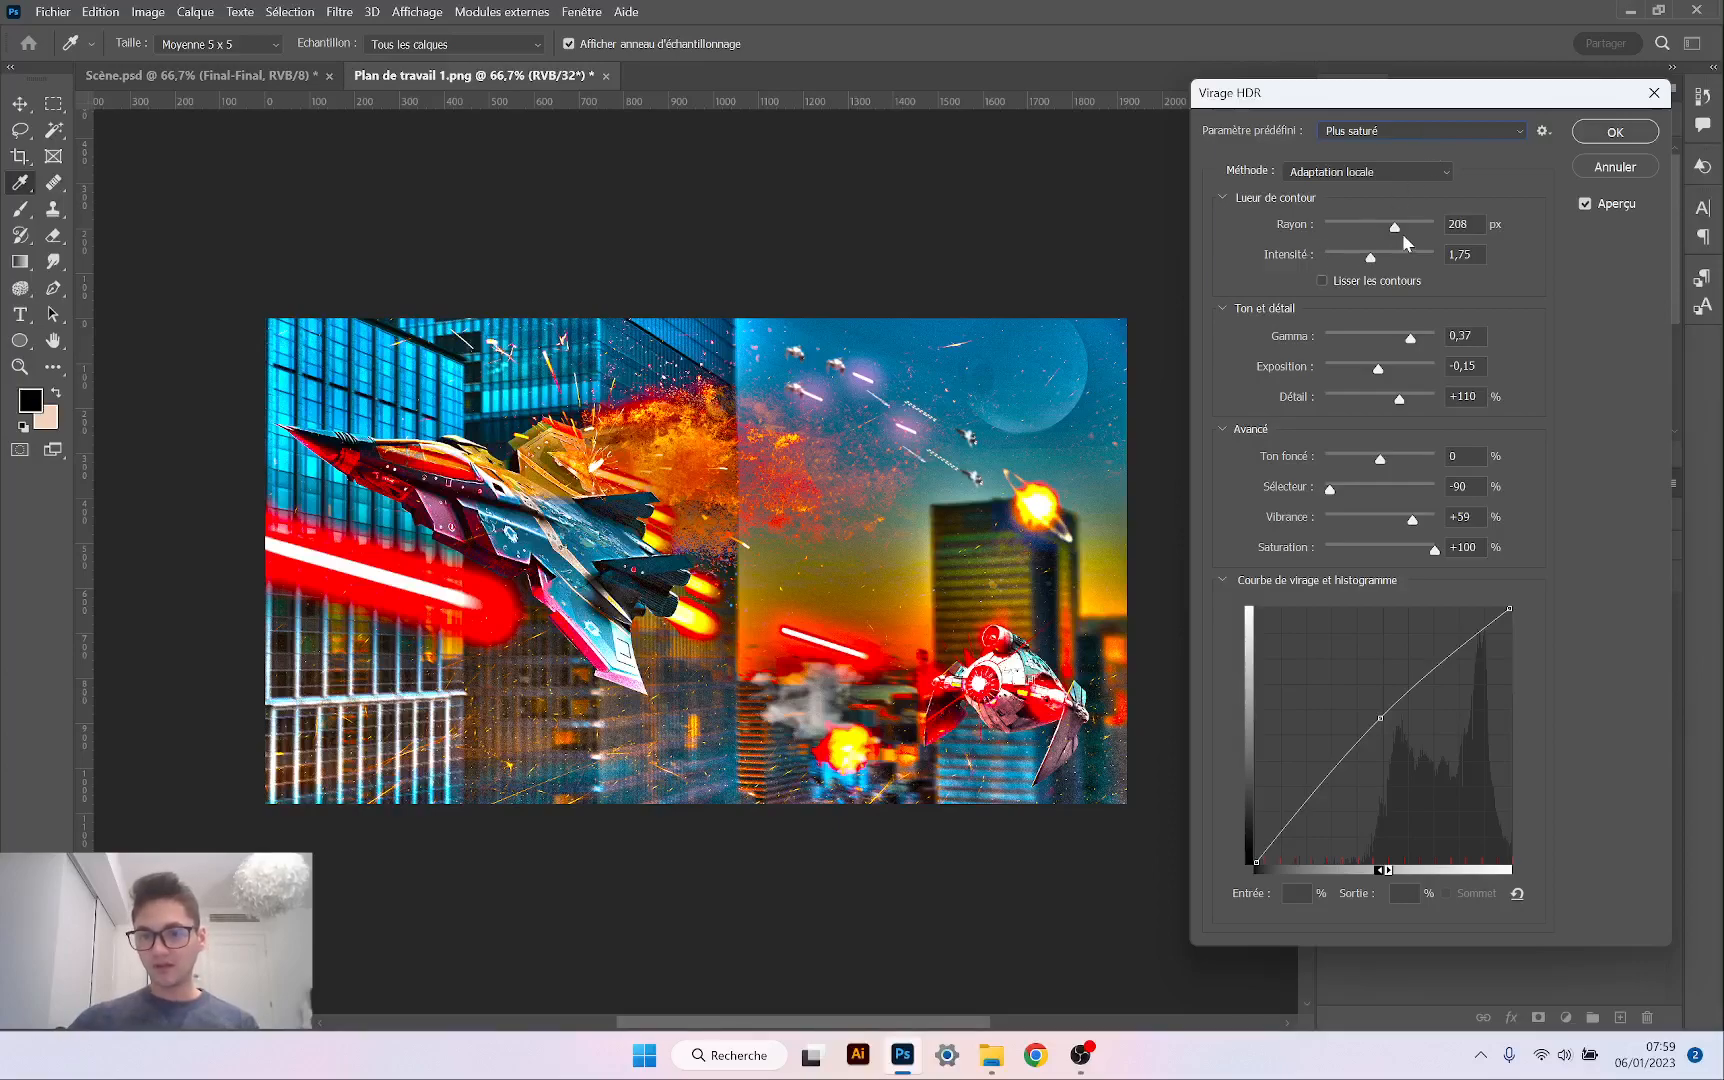
# Compare the exposure and gamma, highlight compression and histogram equalization toning methods, and return to Adaptation locale
pyautogui.click(1377, 175)
pyautogui.click(1377, 189)
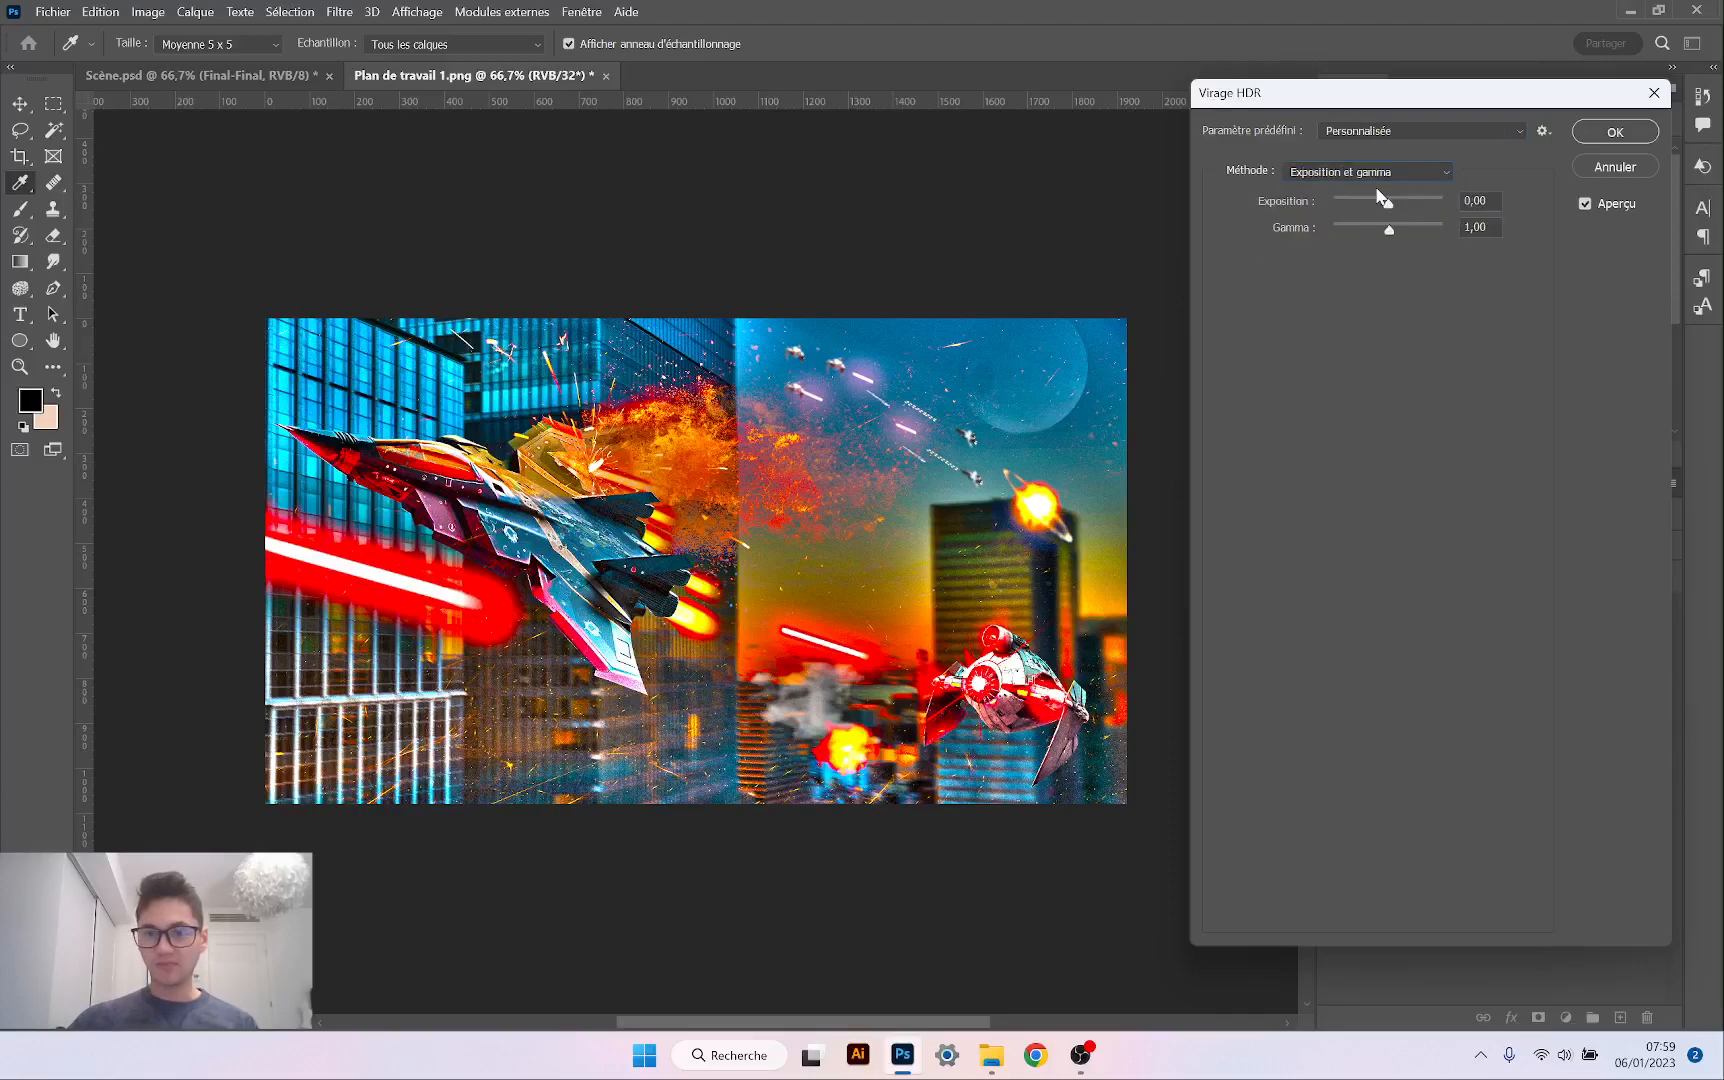
pyautogui.click(1372, 172)
pyautogui.click(1377, 208)
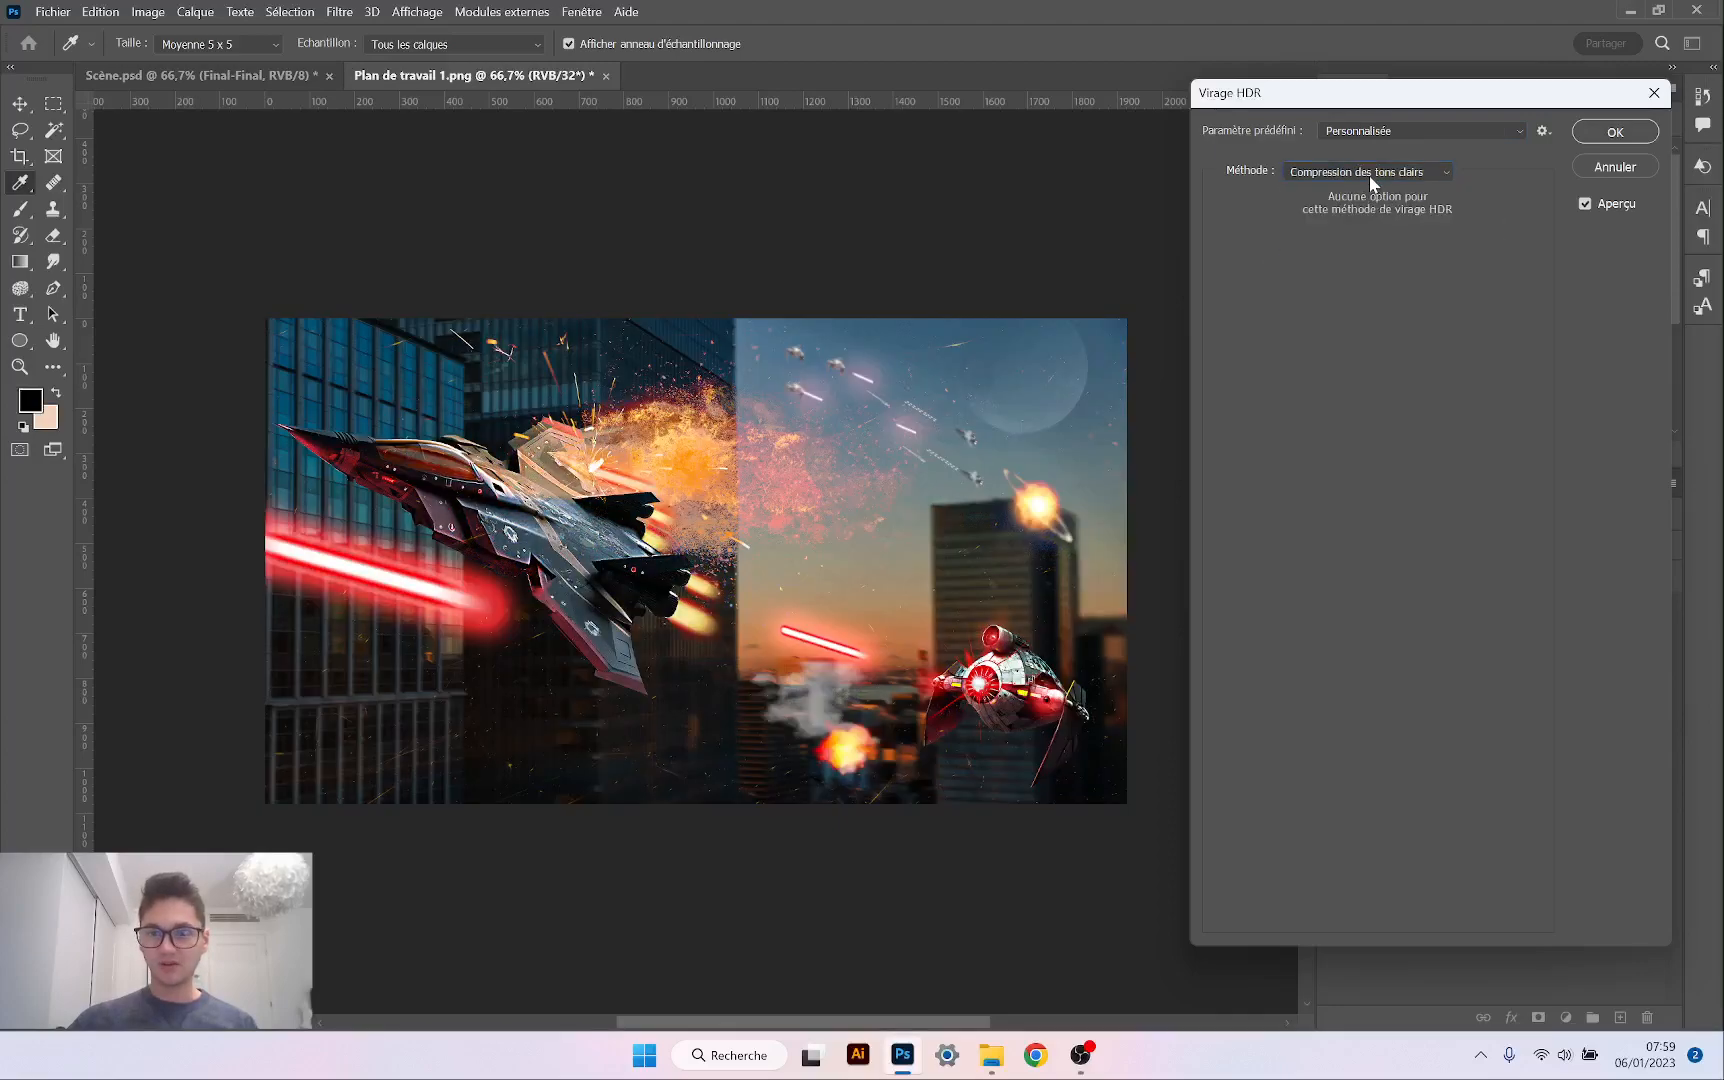
pyautogui.click(1372, 172)
pyautogui.click(1372, 225)
pyautogui.click(1372, 172)
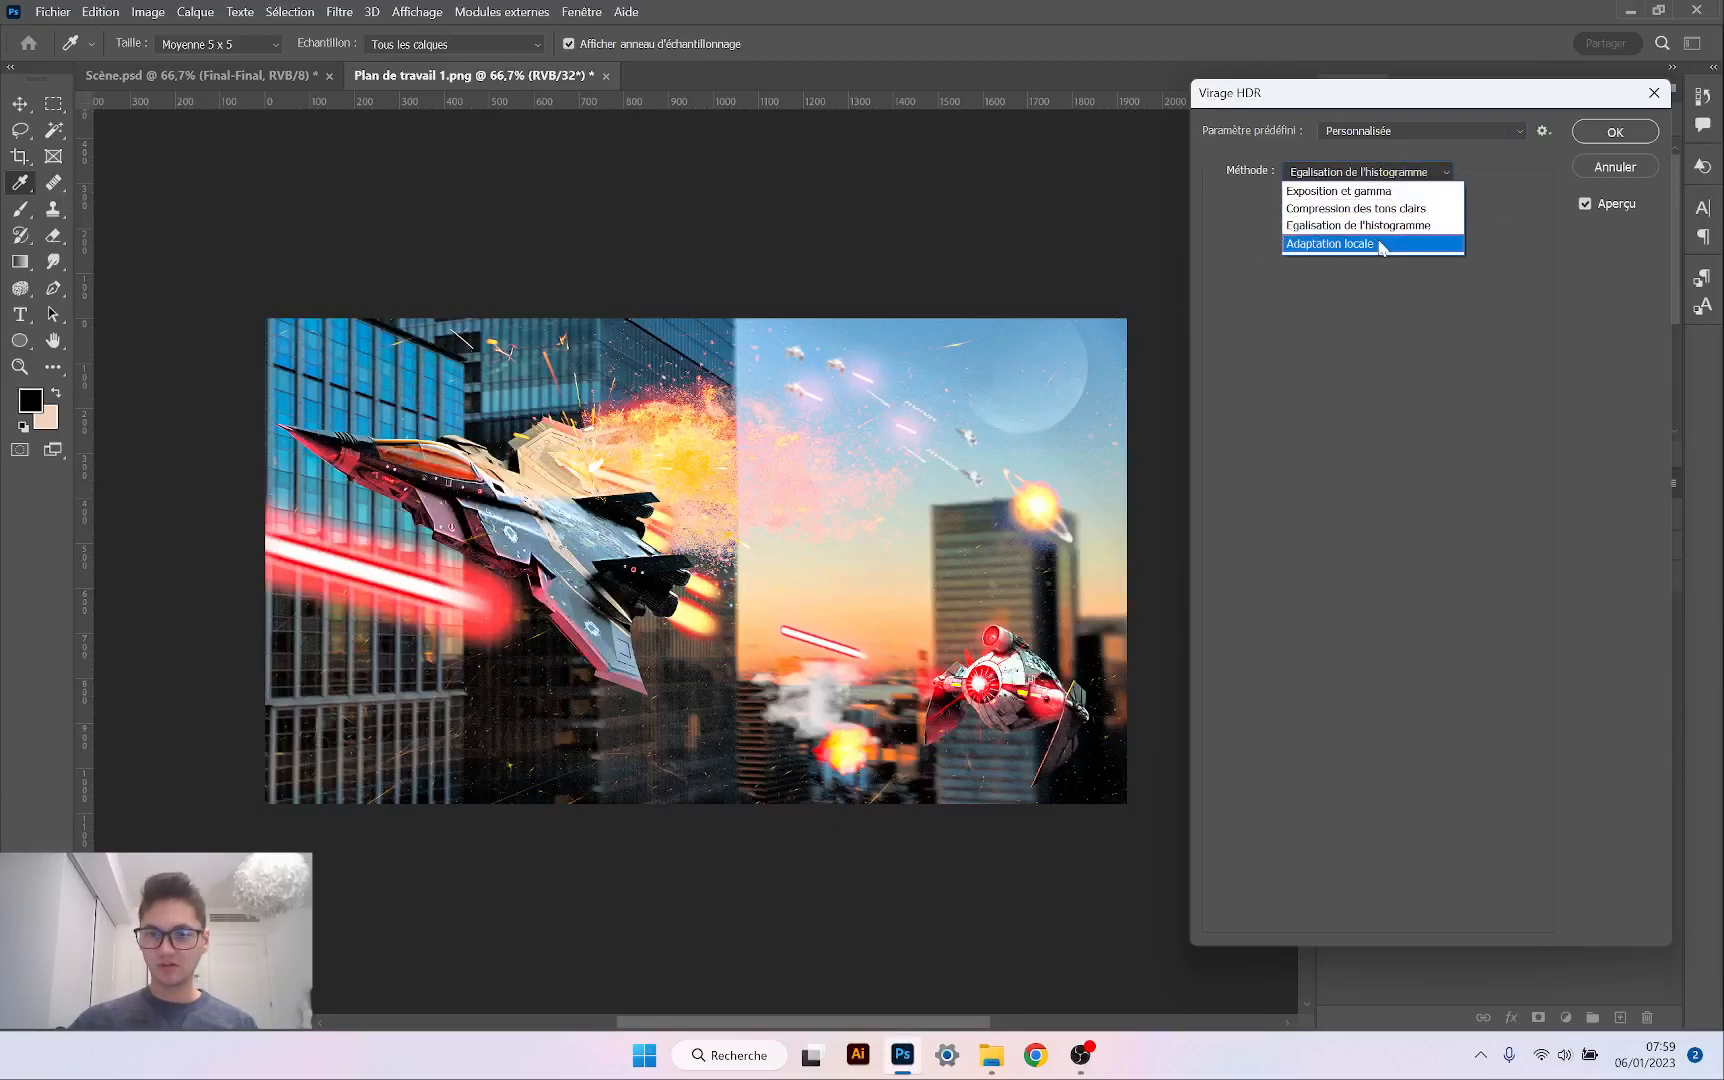
pyautogui.click(1377, 240)
# Set the edge glow radius (Rayon) to 200 px and apply the HDR toning to the flattened image
pyautogui.moveTo(1395, 227); pyautogui.dragTo(1361, 235)
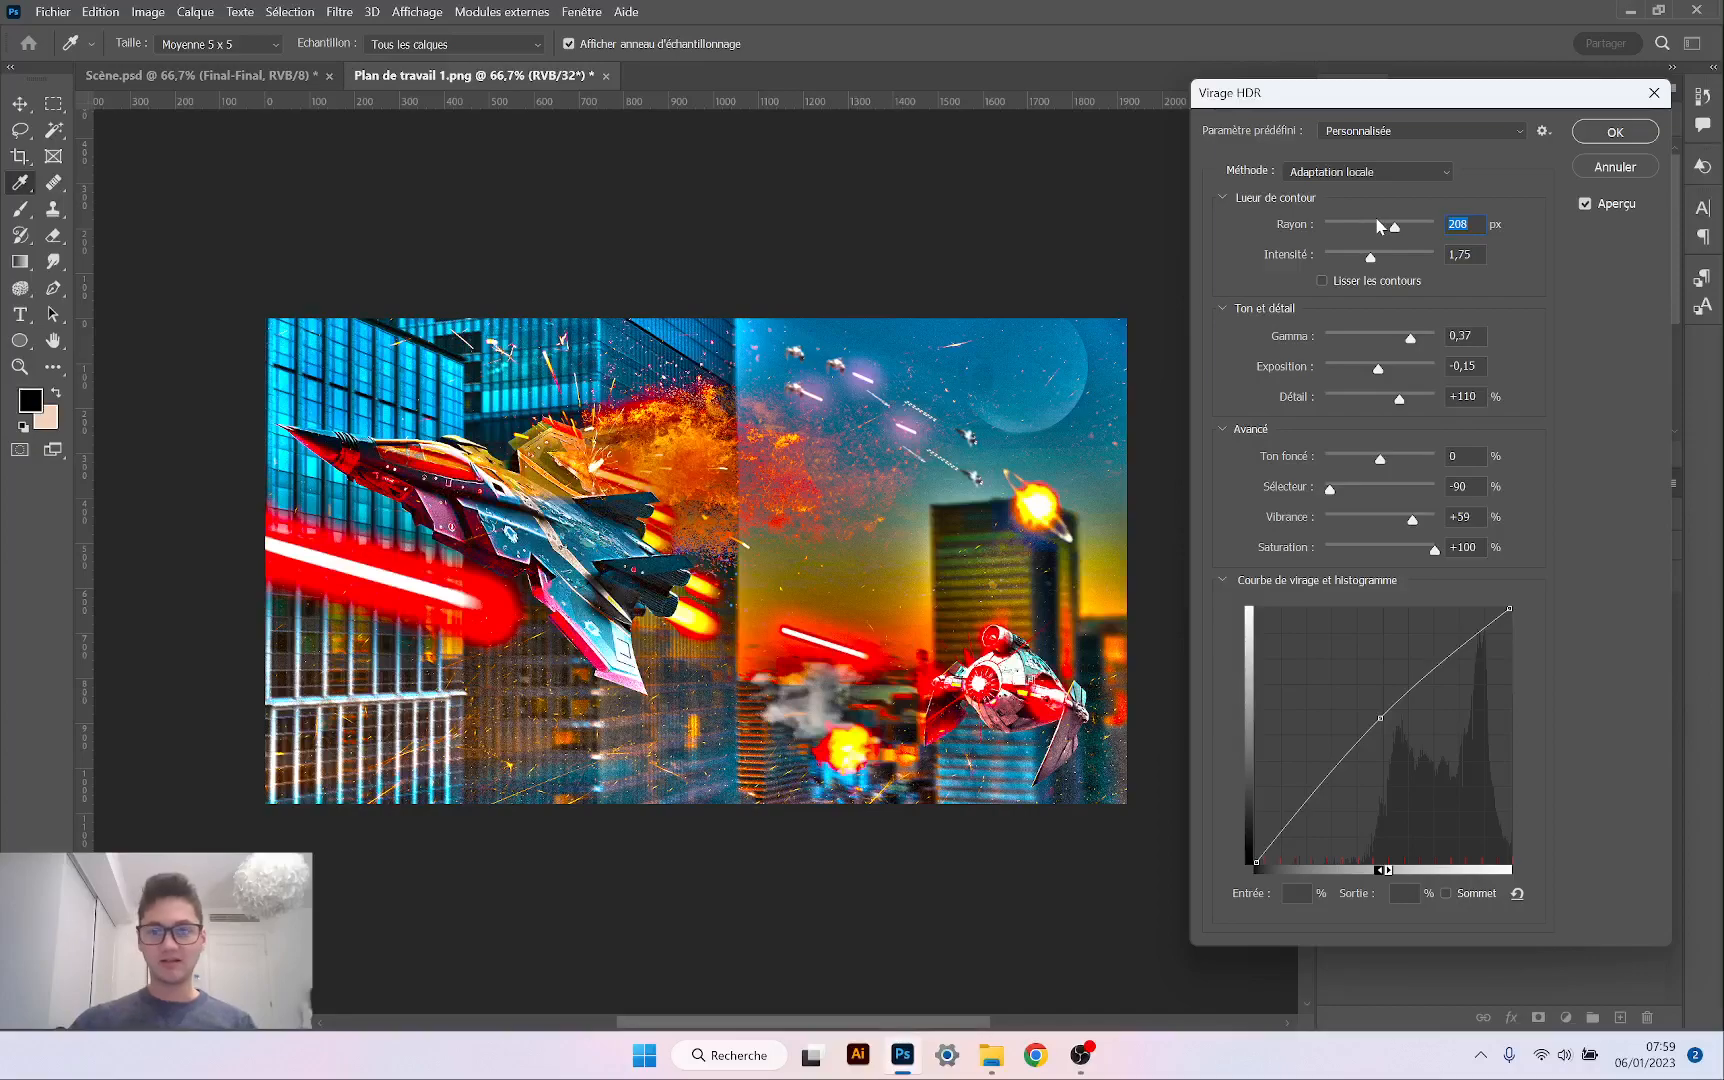
pyautogui.moveTo(1417, 224); pyautogui.dragTo(1393, 228)
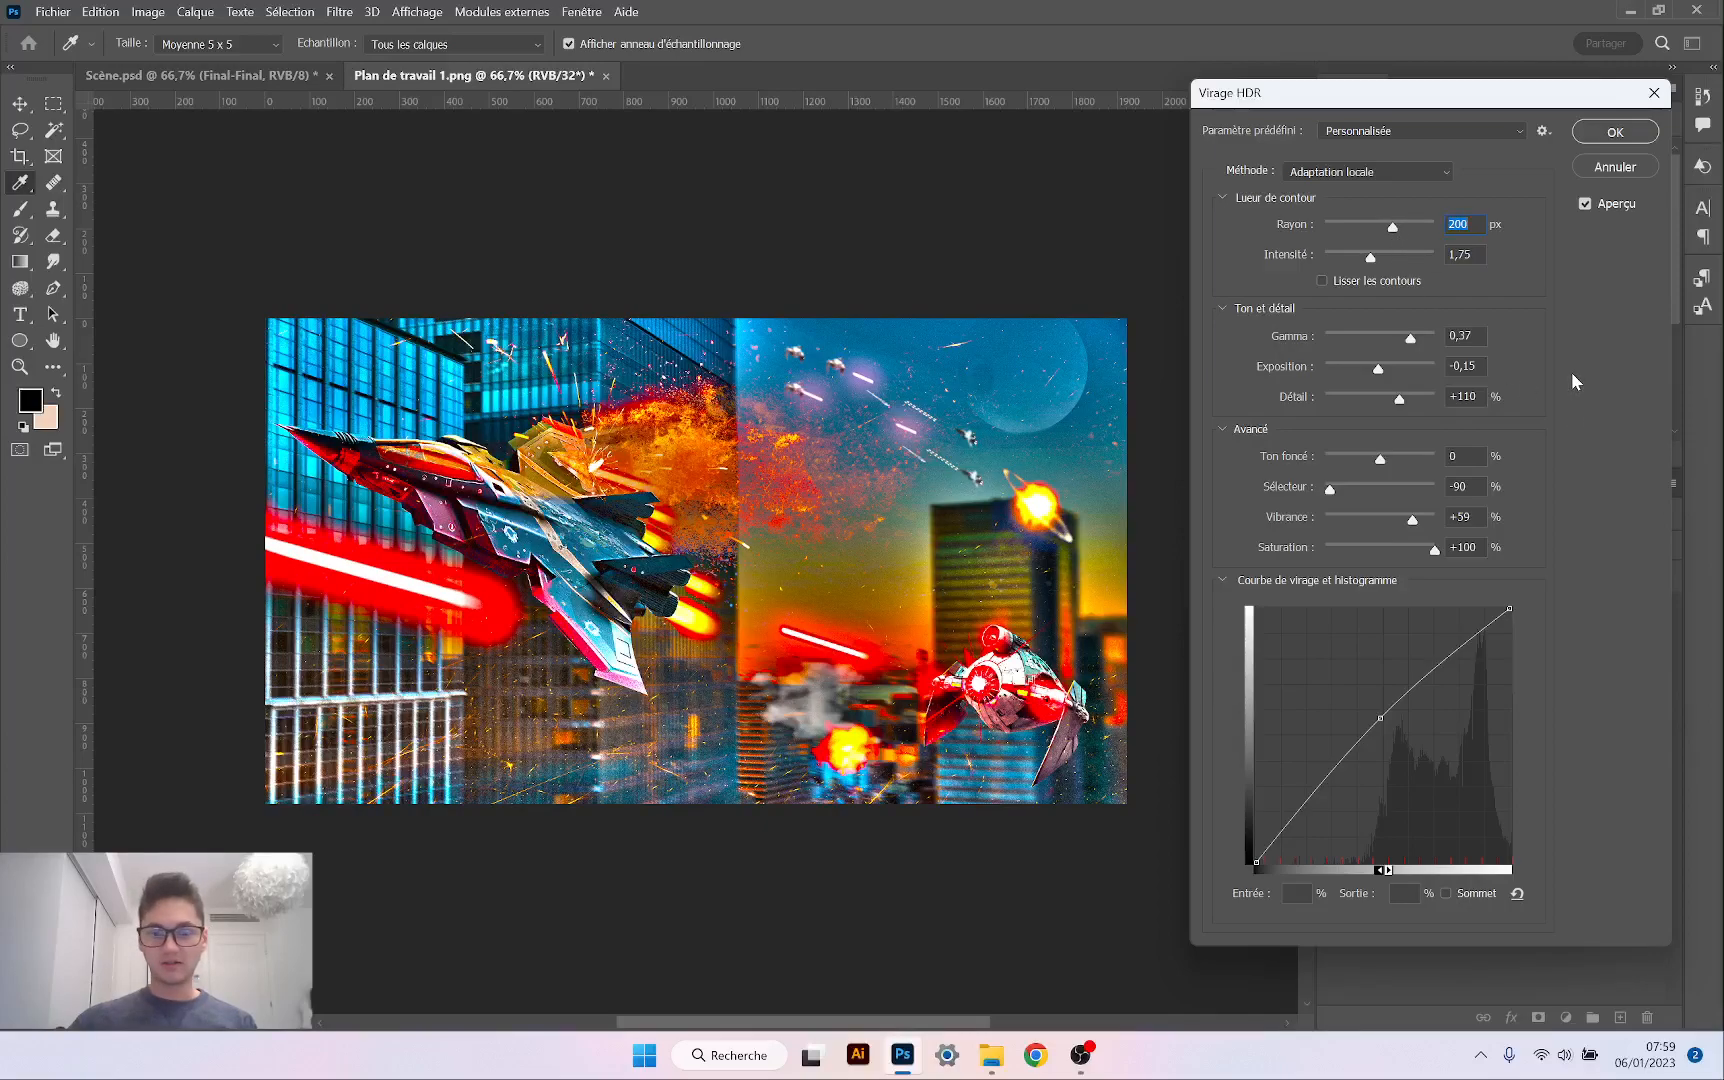
pyautogui.click(1471, 134)
pyautogui.click(1471, 133)
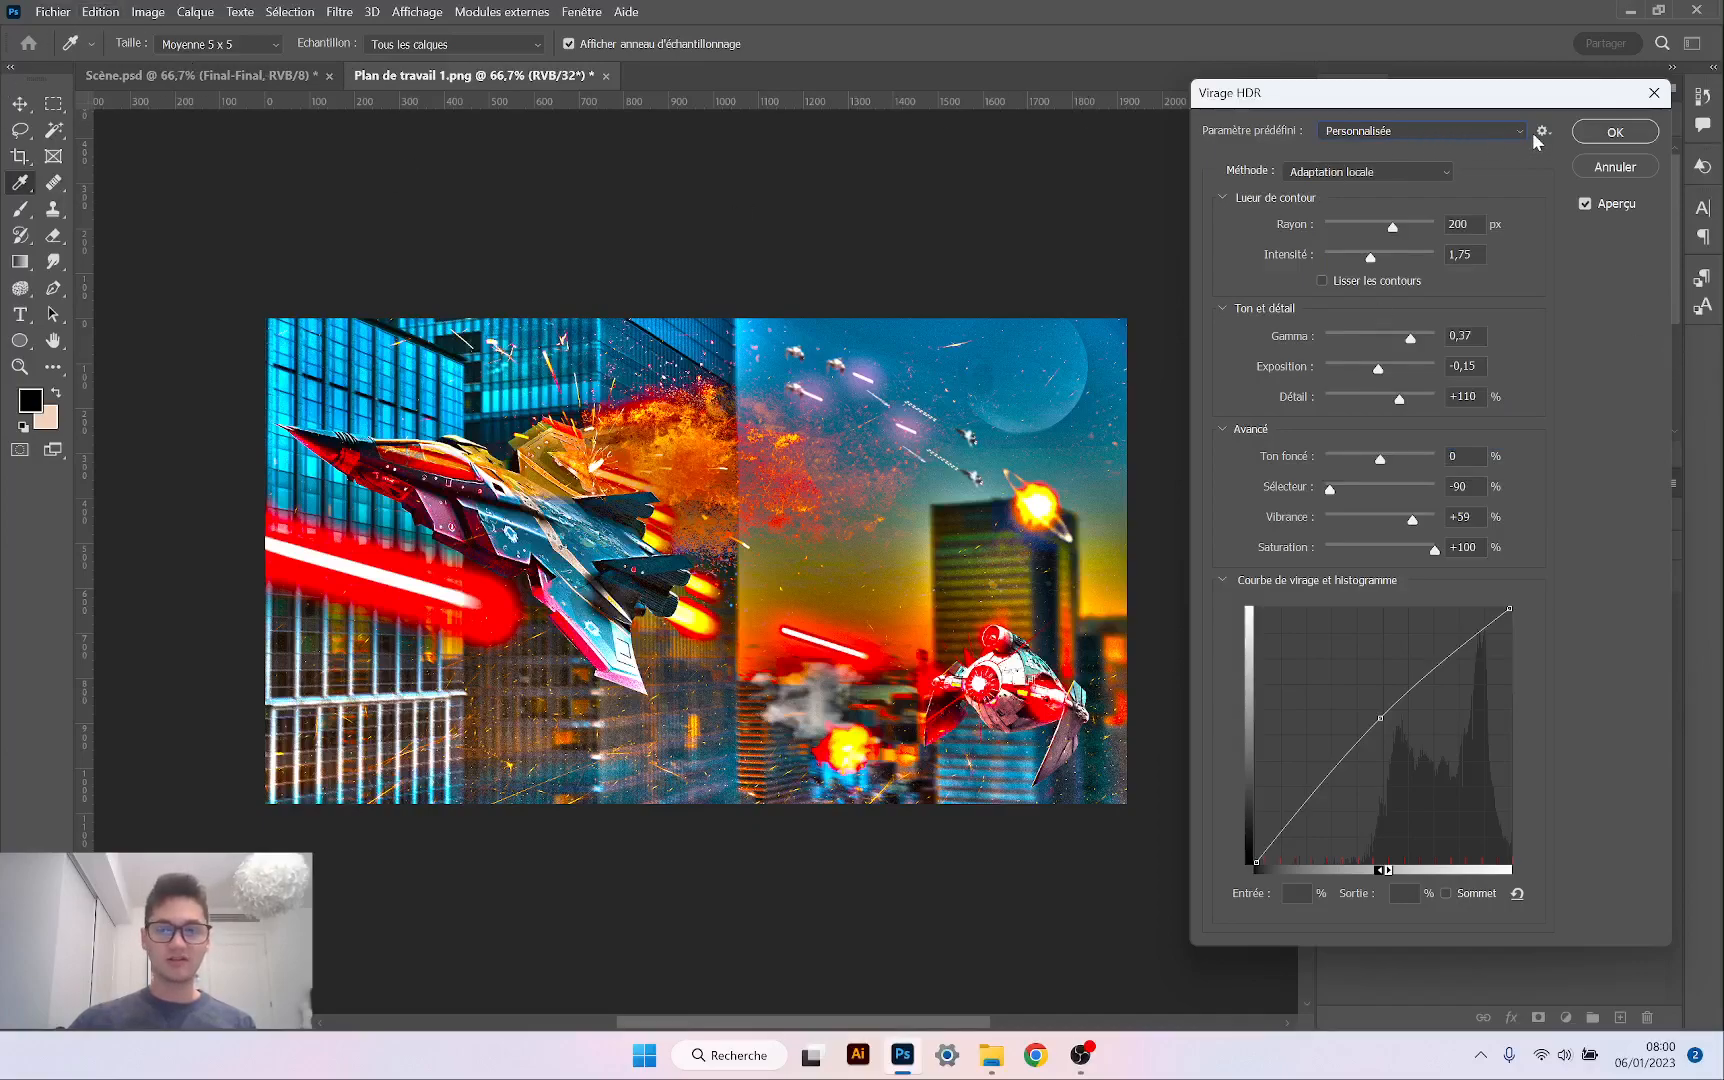
pyautogui.click(1587, 135)
# Export the toned image as a 1920 x 1080 PNG named Plan de travail 1 to the desktop (Bureau)
pyautogui.click(35, 10)
pyautogui.moveTo(170, 348)
pyautogui.click(366, 370)
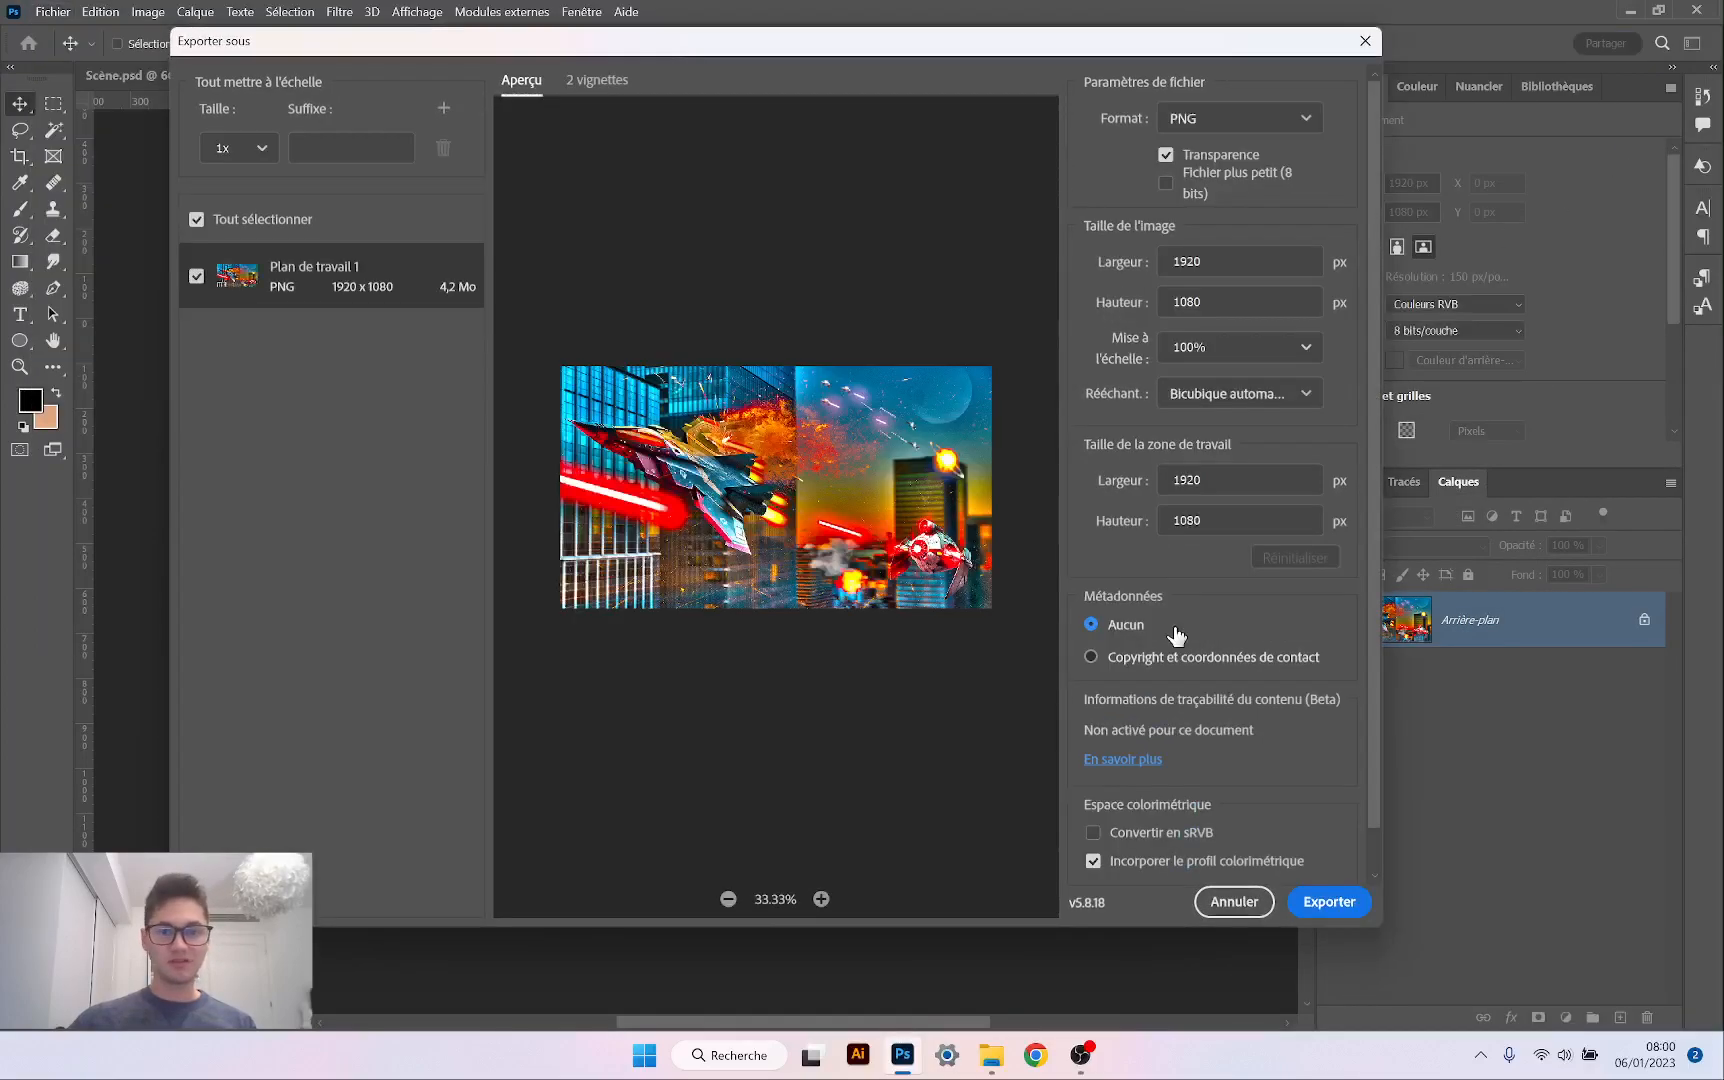
pyautogui.click(1330, 903)
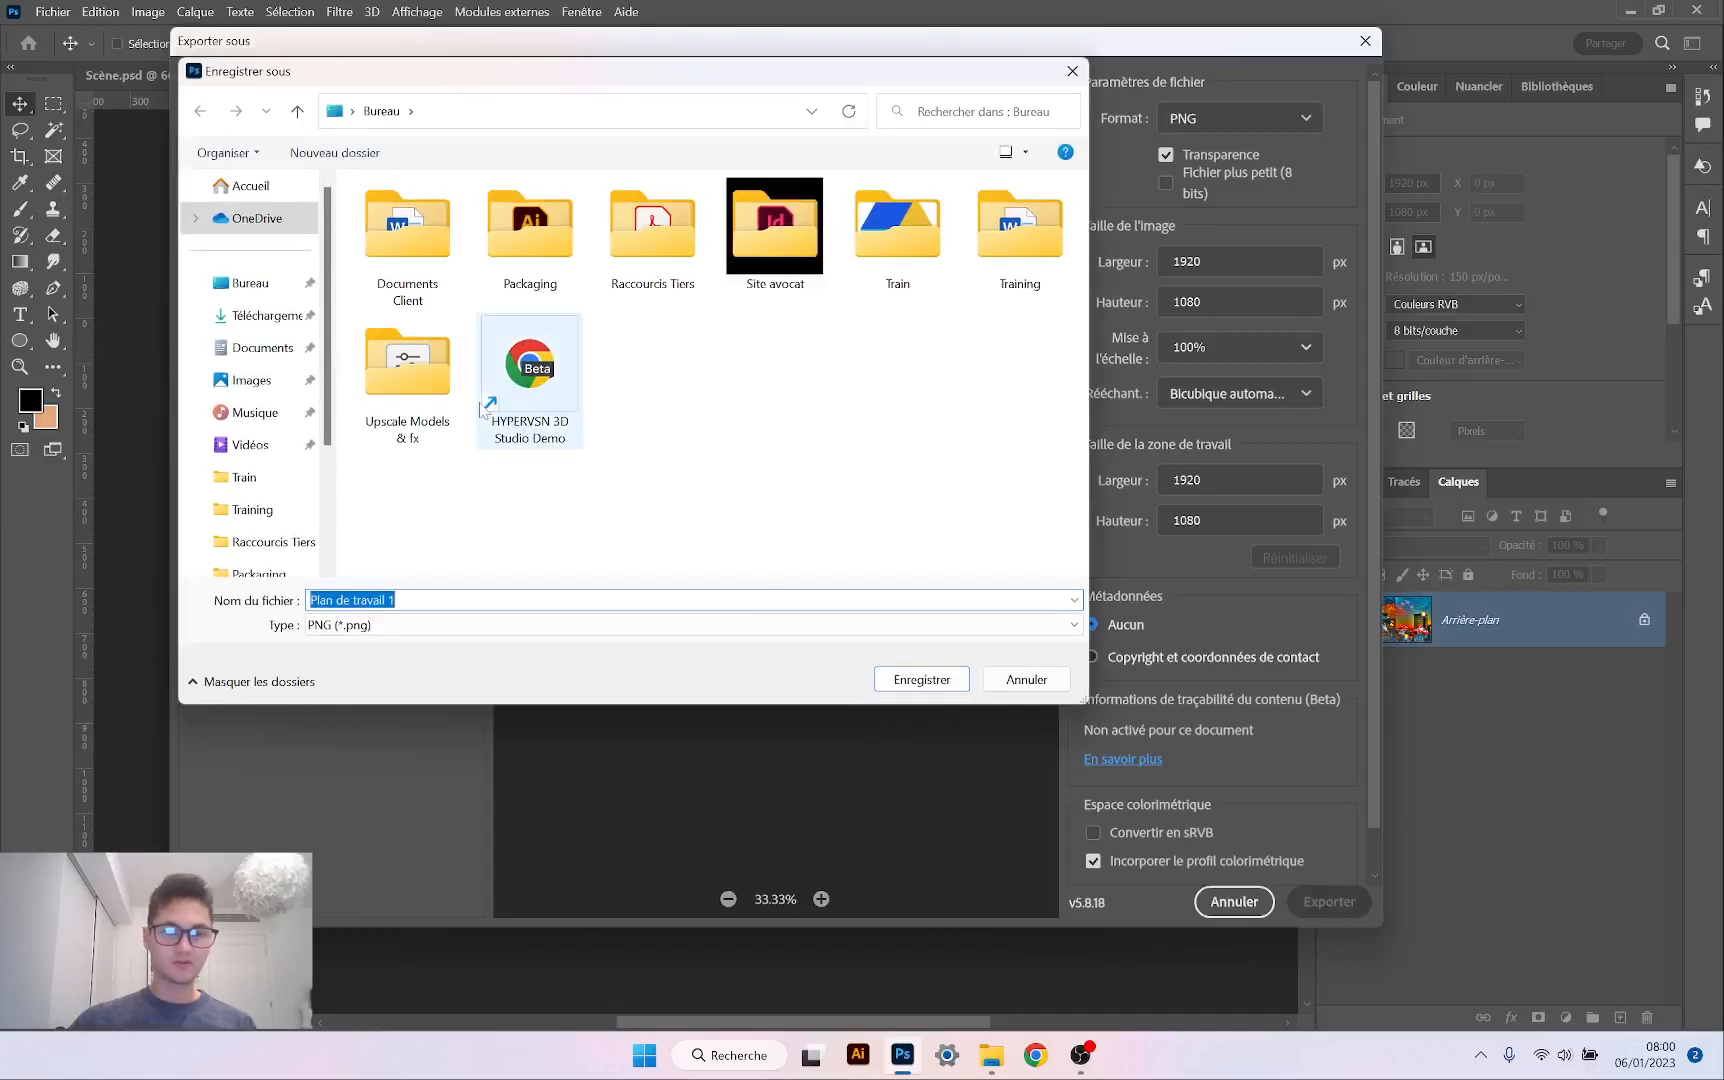
pyautogui.click(925, 682)
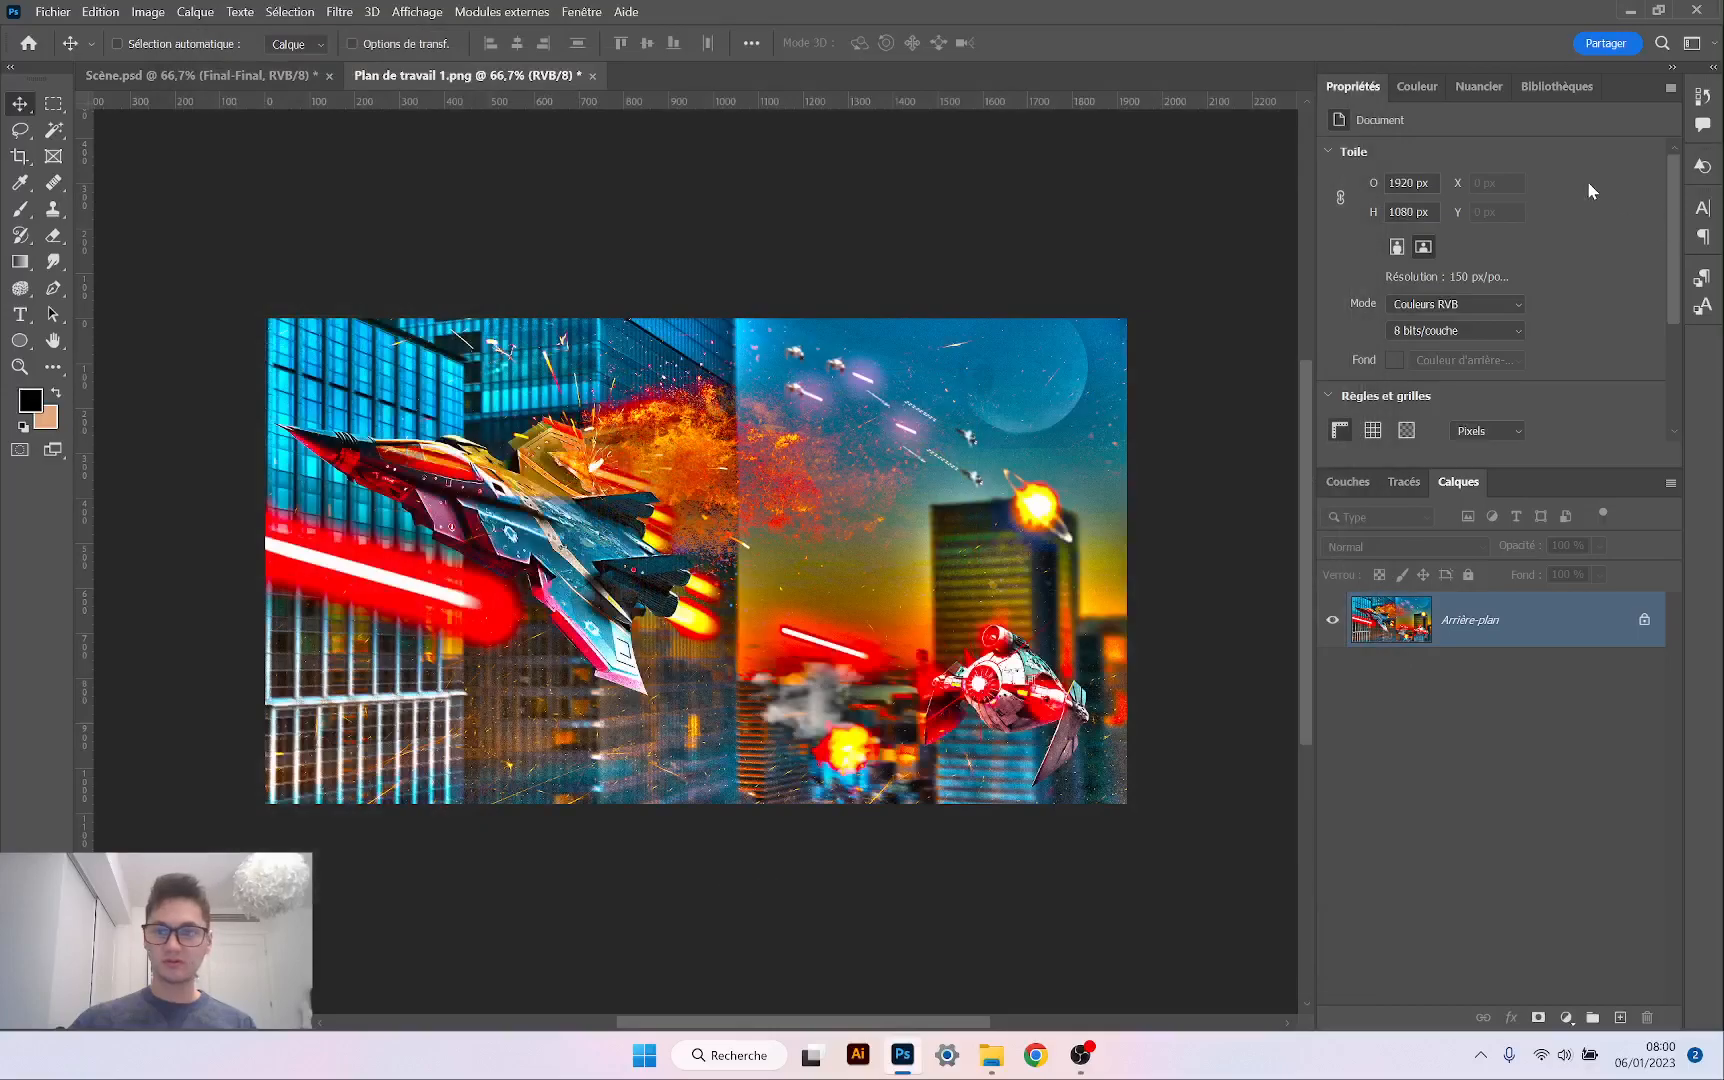
# Place the exported Plan de travail 1.png as an embedded layer above Final-Final in Scène.psd and compare the scene with and without it
pyautogui.click(296, 74)
pyautogui.click(45, 11)
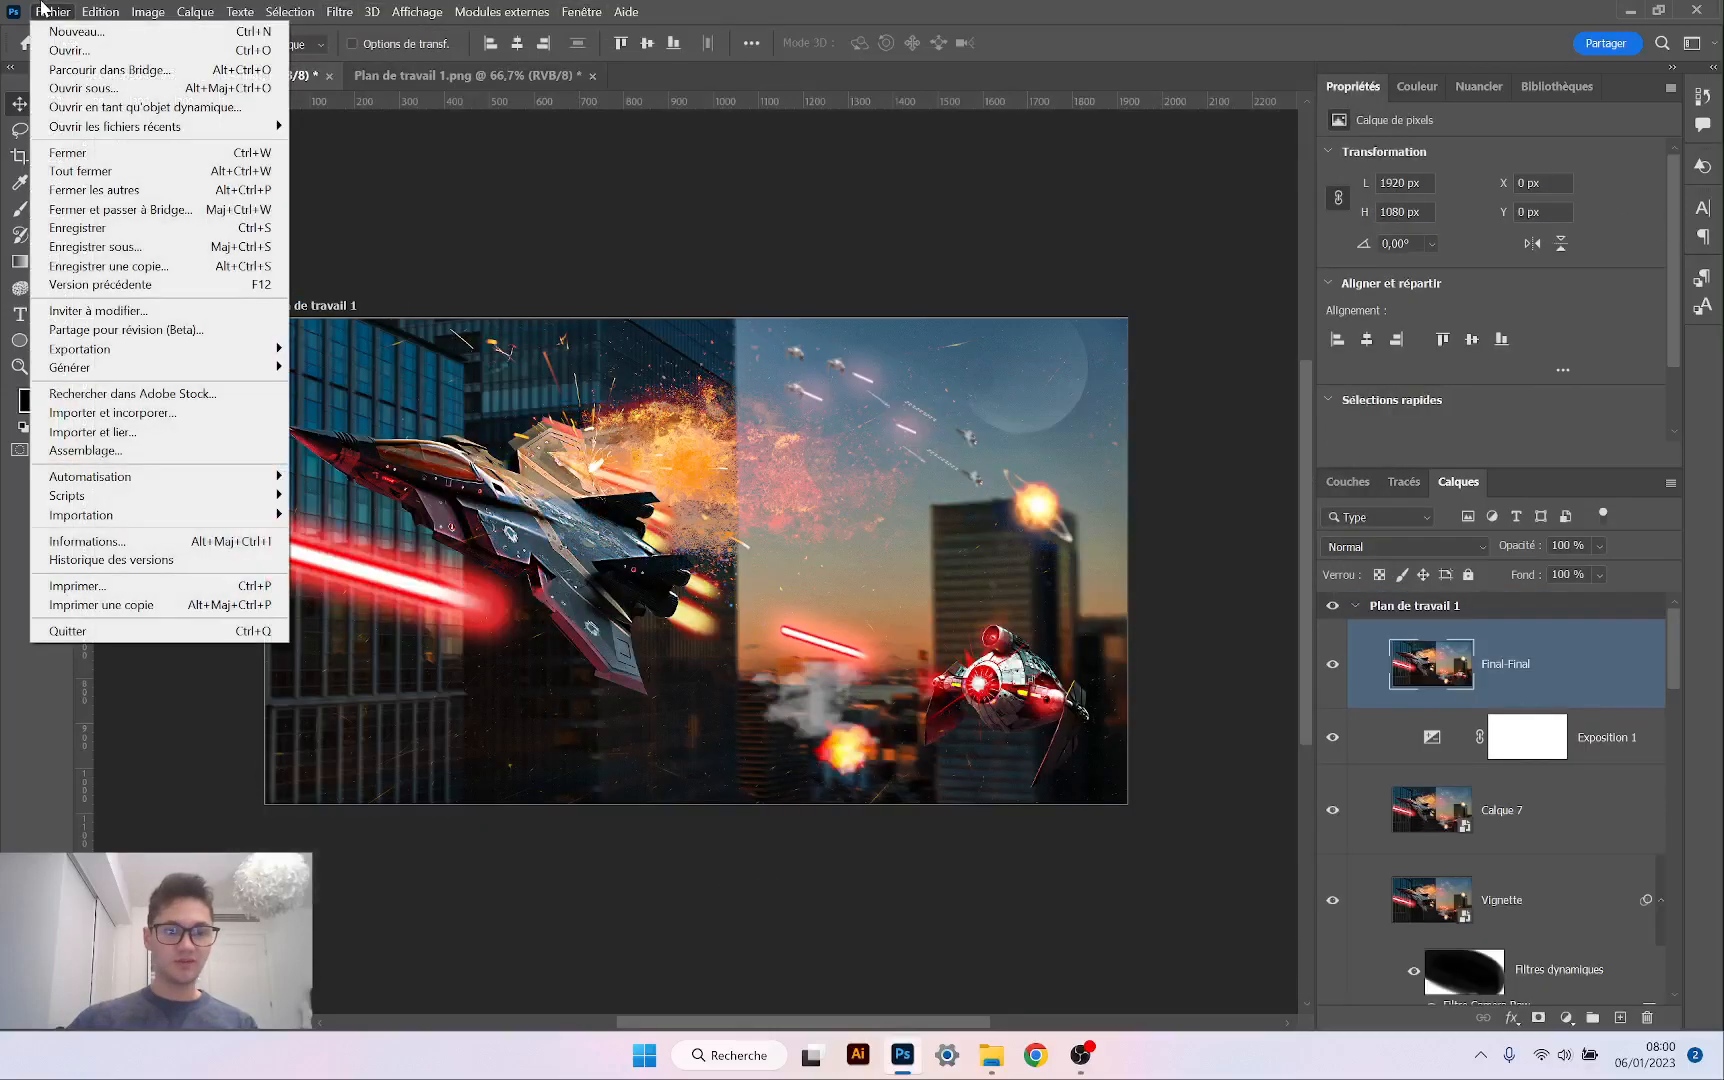
pyautogui.click(217, 413)
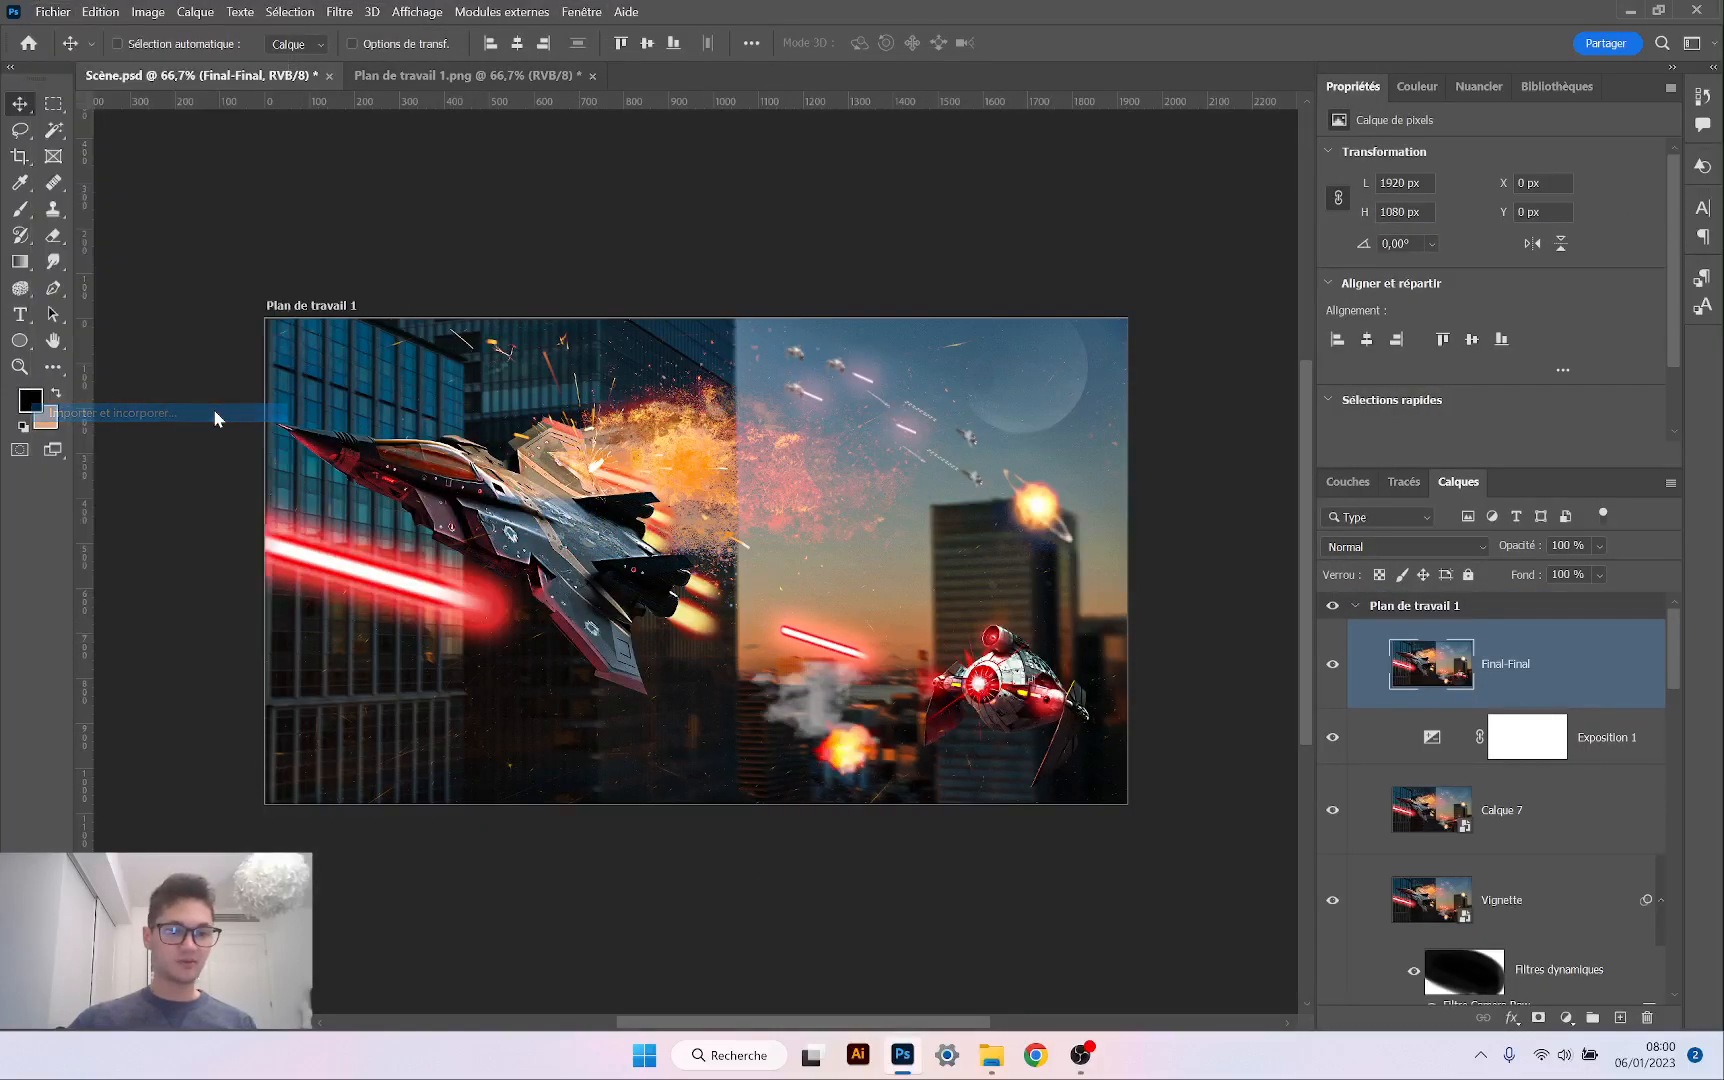
pyautogui.scroll(-1, 655, 537)
pyautogui.click(430, 515)
pyautogui.click(769, 629)
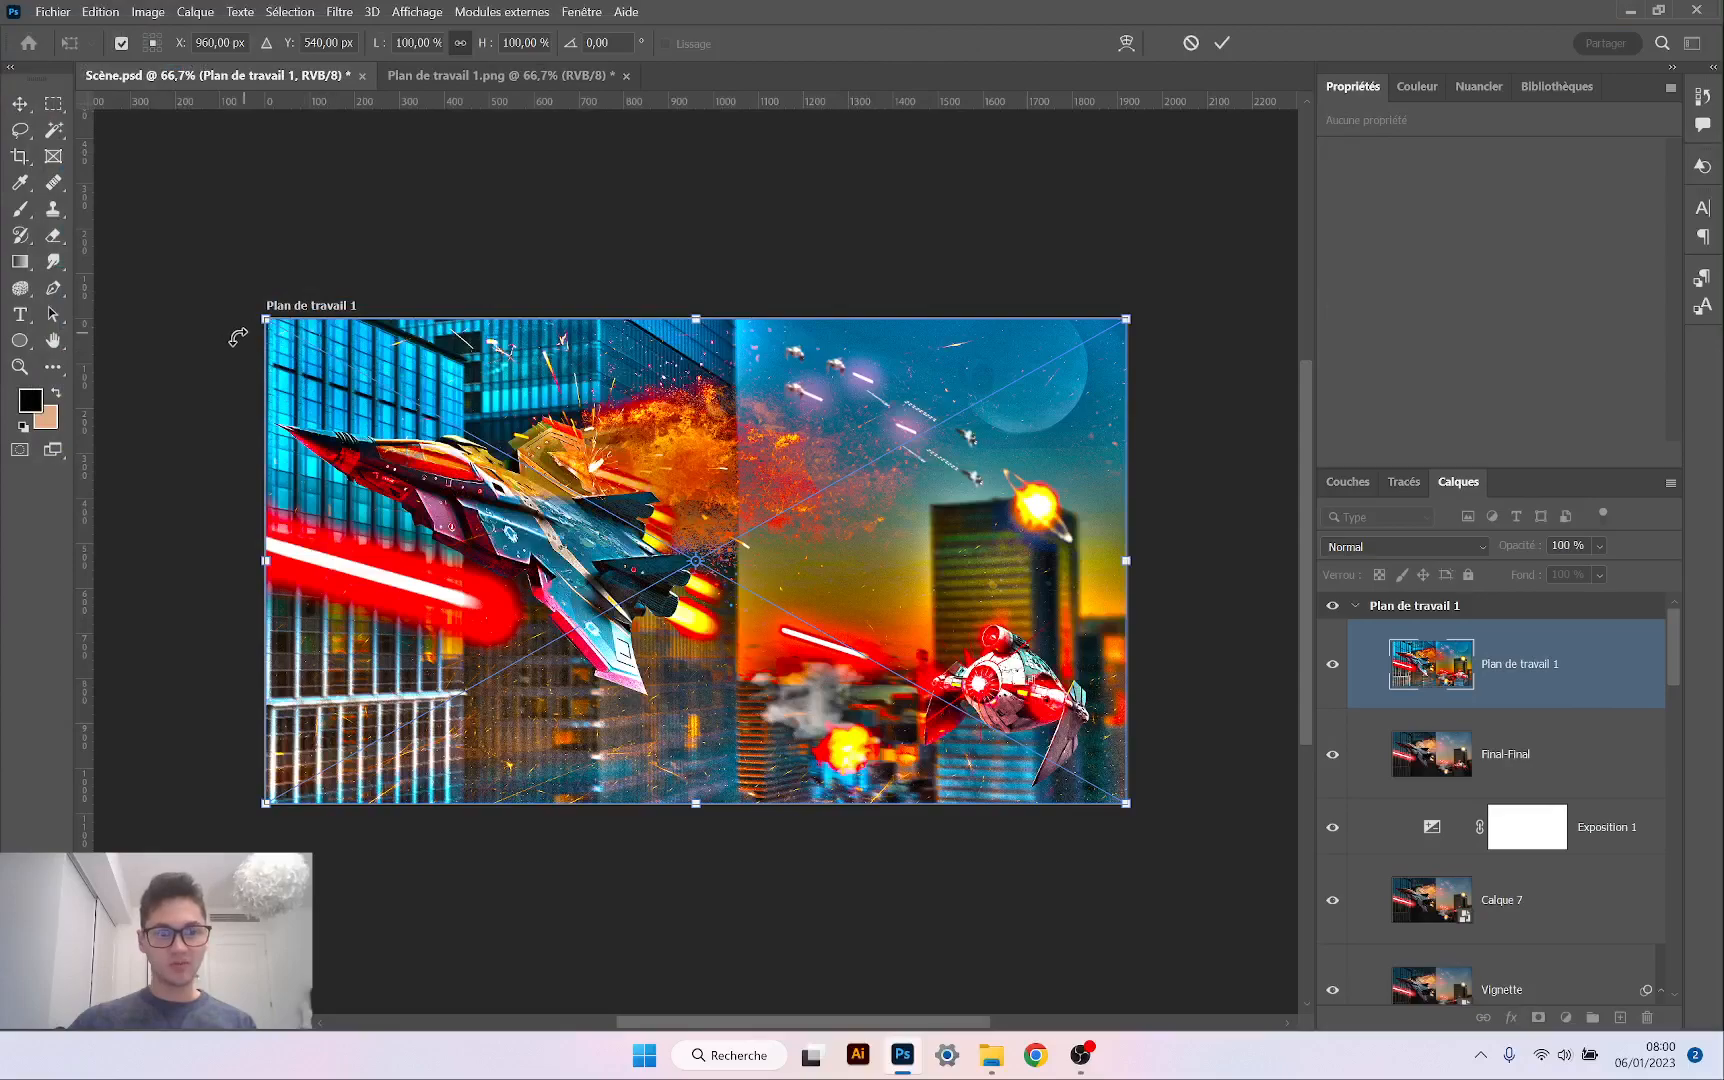
pyautogui.press('Return')
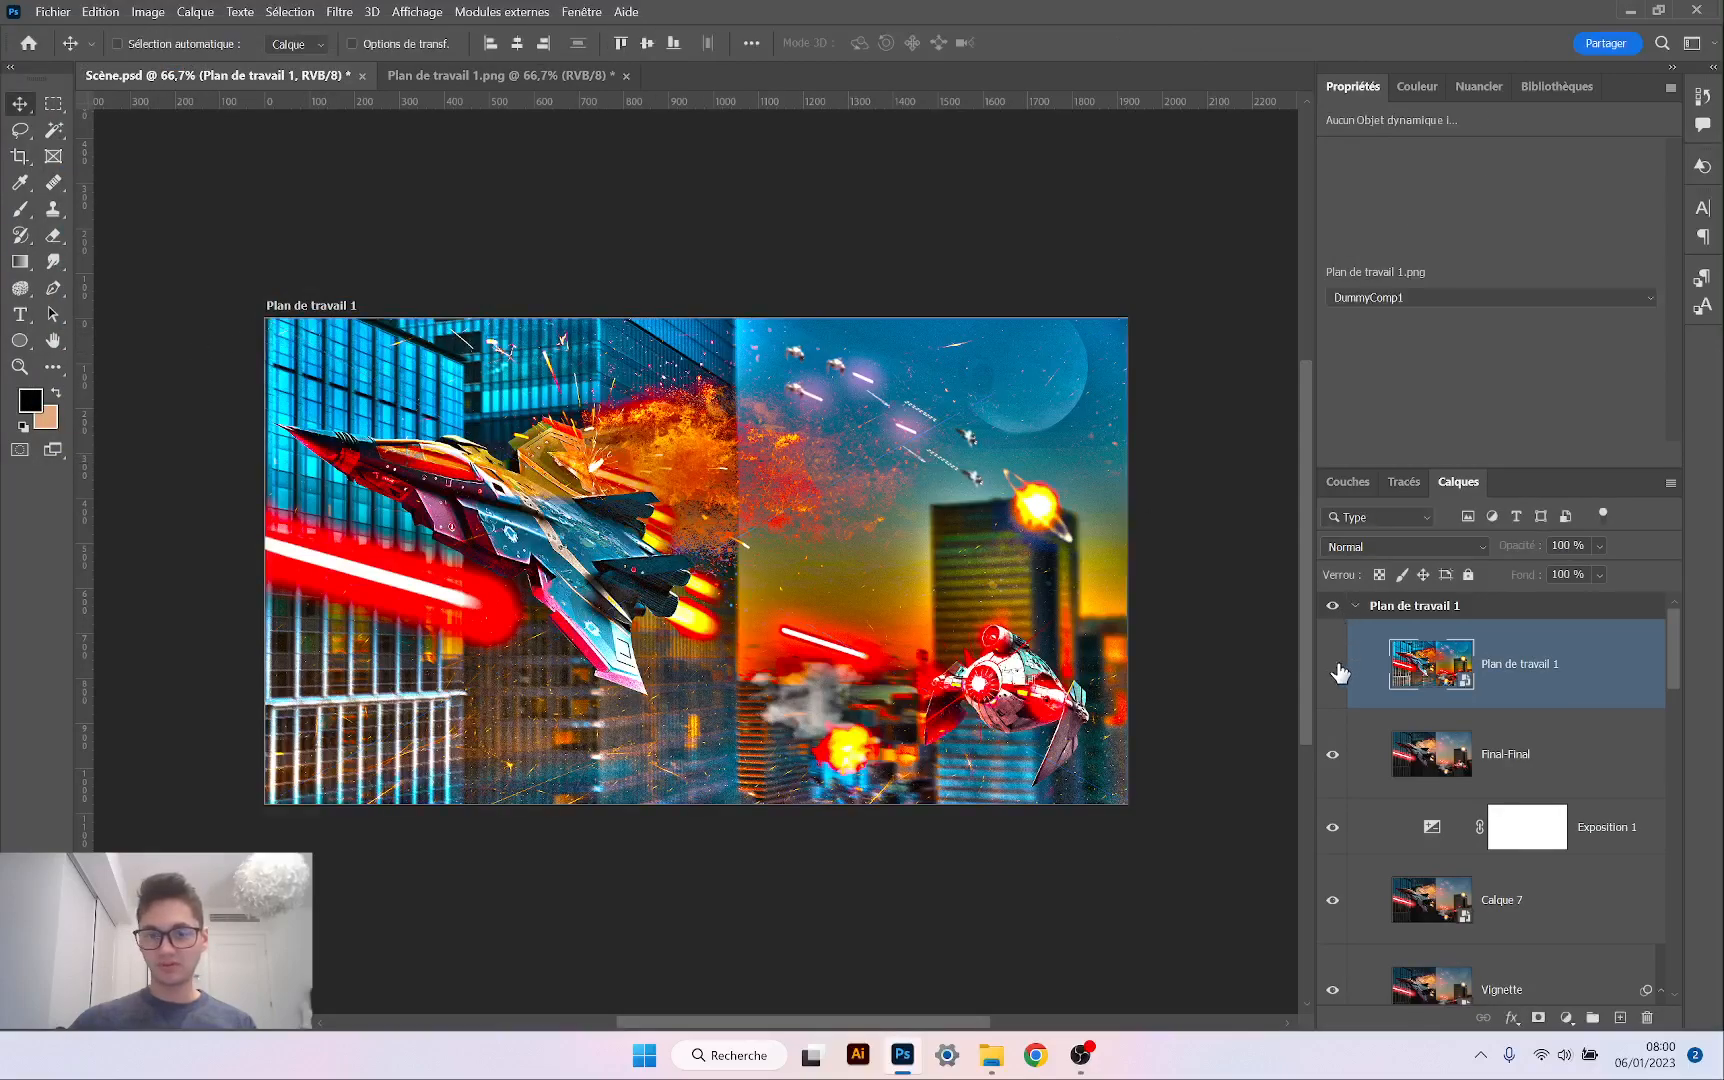
pyautogui.click(1336, 665)
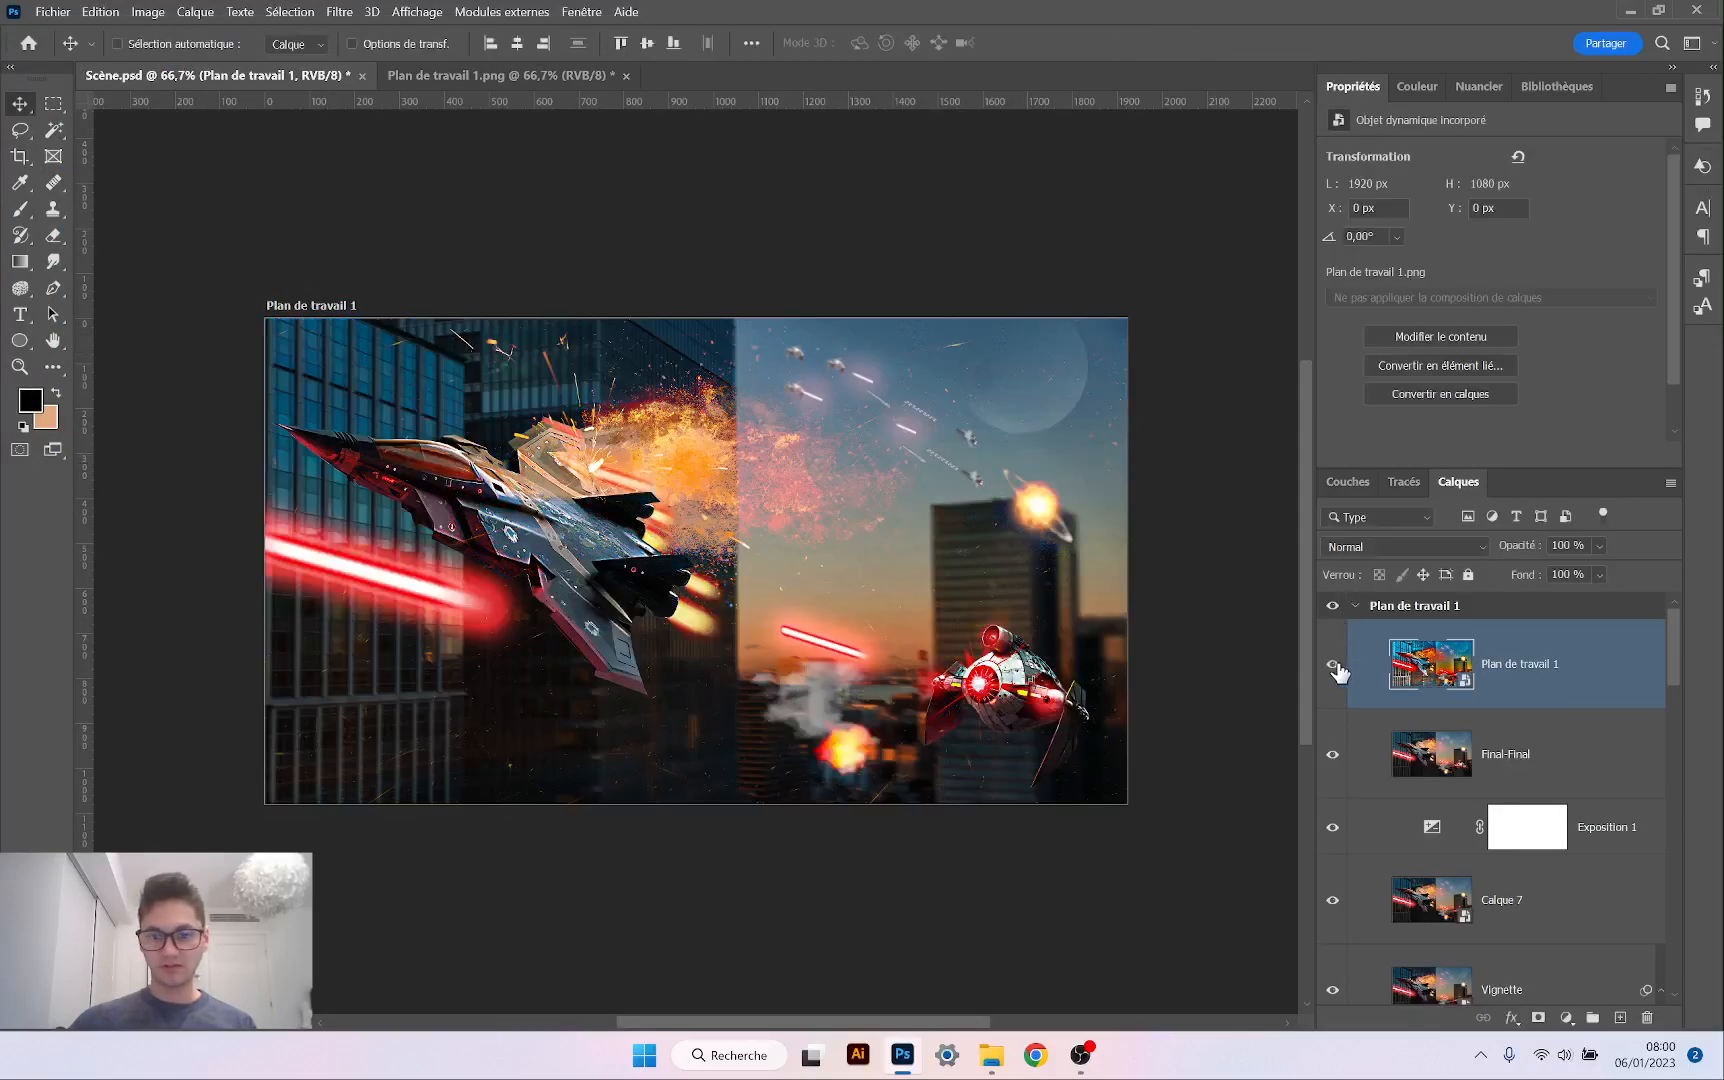
pyautogui.click(1336, 665)
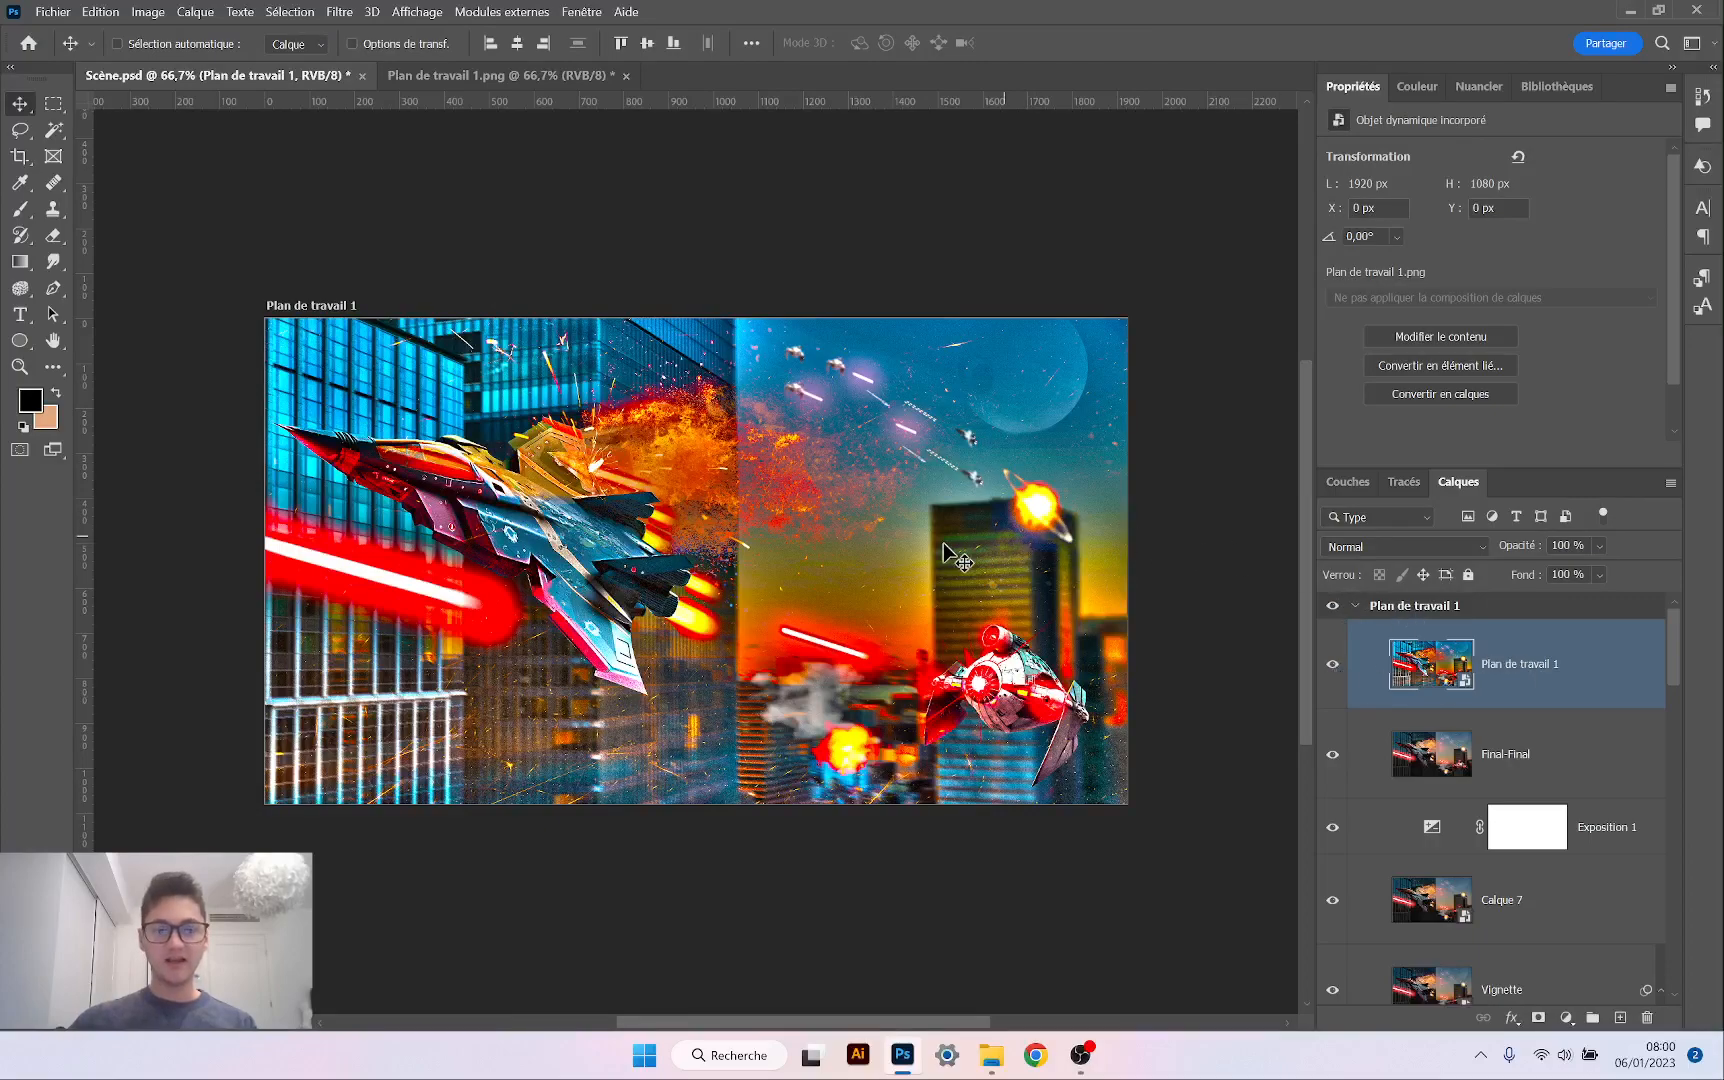
# Try the blend modes one after another on the Plan de travail 1 layer and settle on Saturation
pyautogui.click(1440, 548)
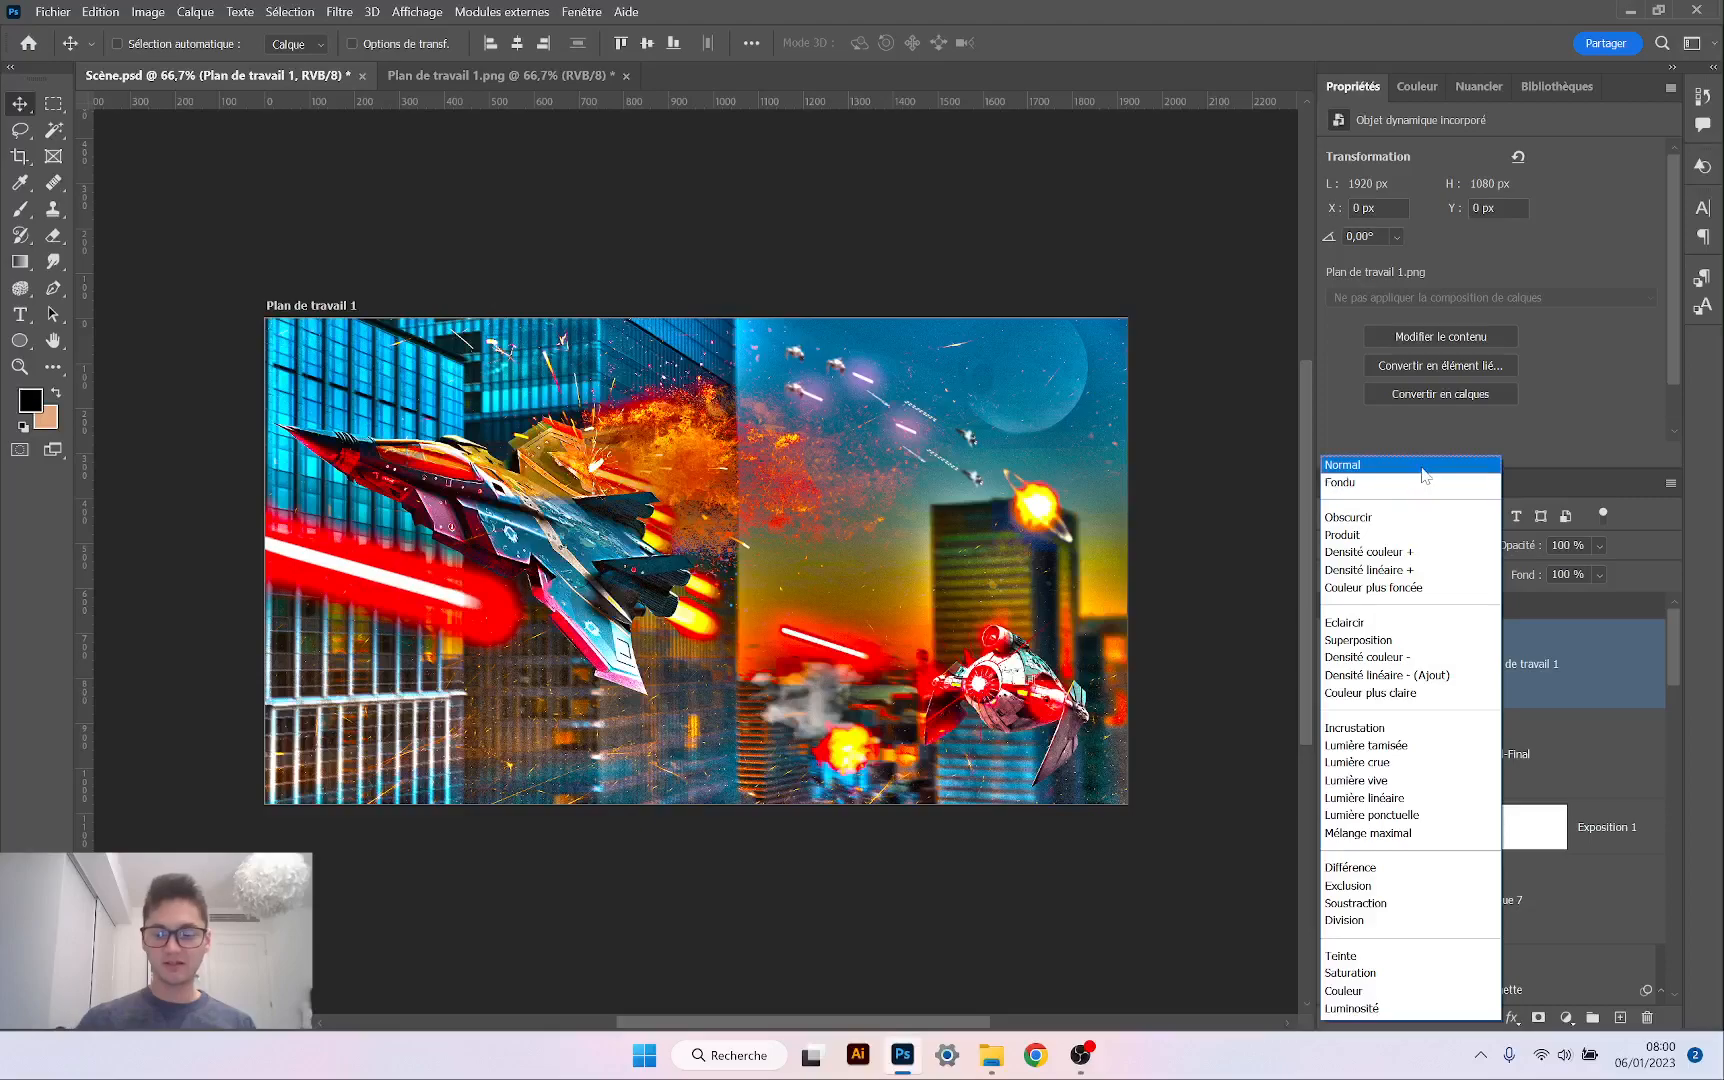
pyautogui.press('Down')
pyautogui.press('Down')
pyautogui.press('Down')
pyautogui.press('Down')
pyautogui.press('Down')
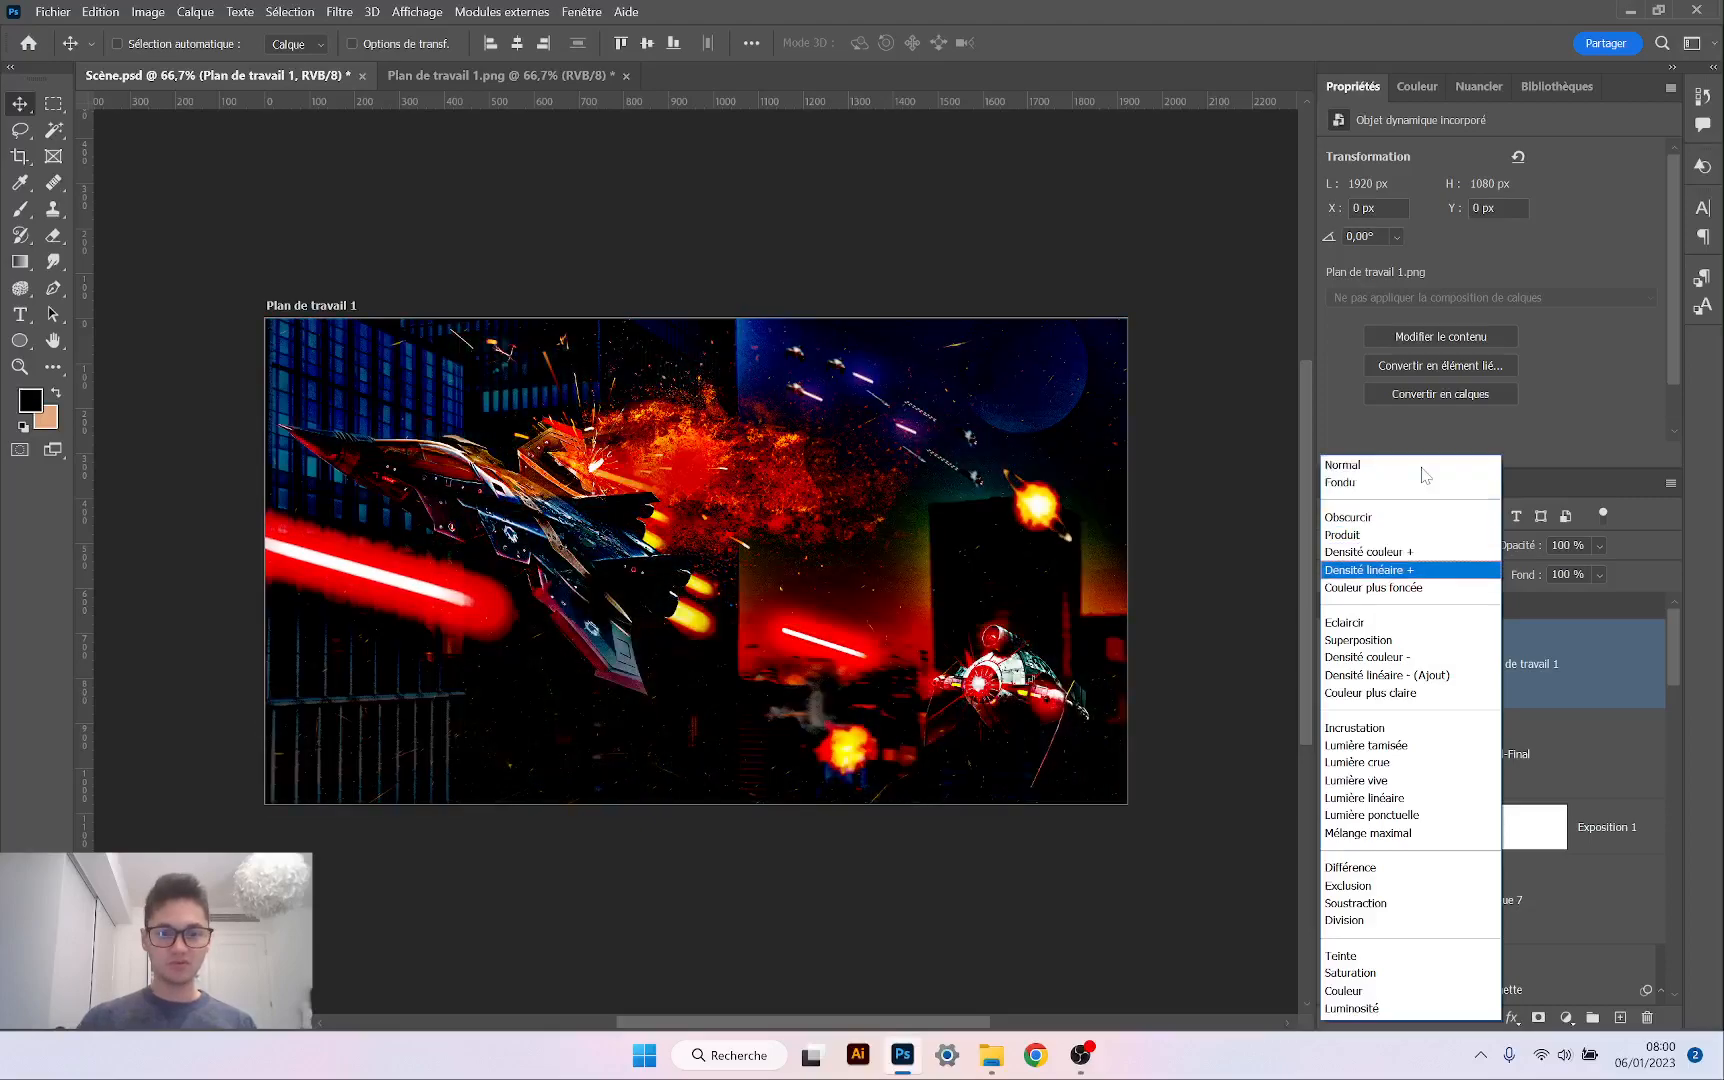
pyautogui.press('Down')
pyautogui.press('Down')
pyautogui.press('Down')
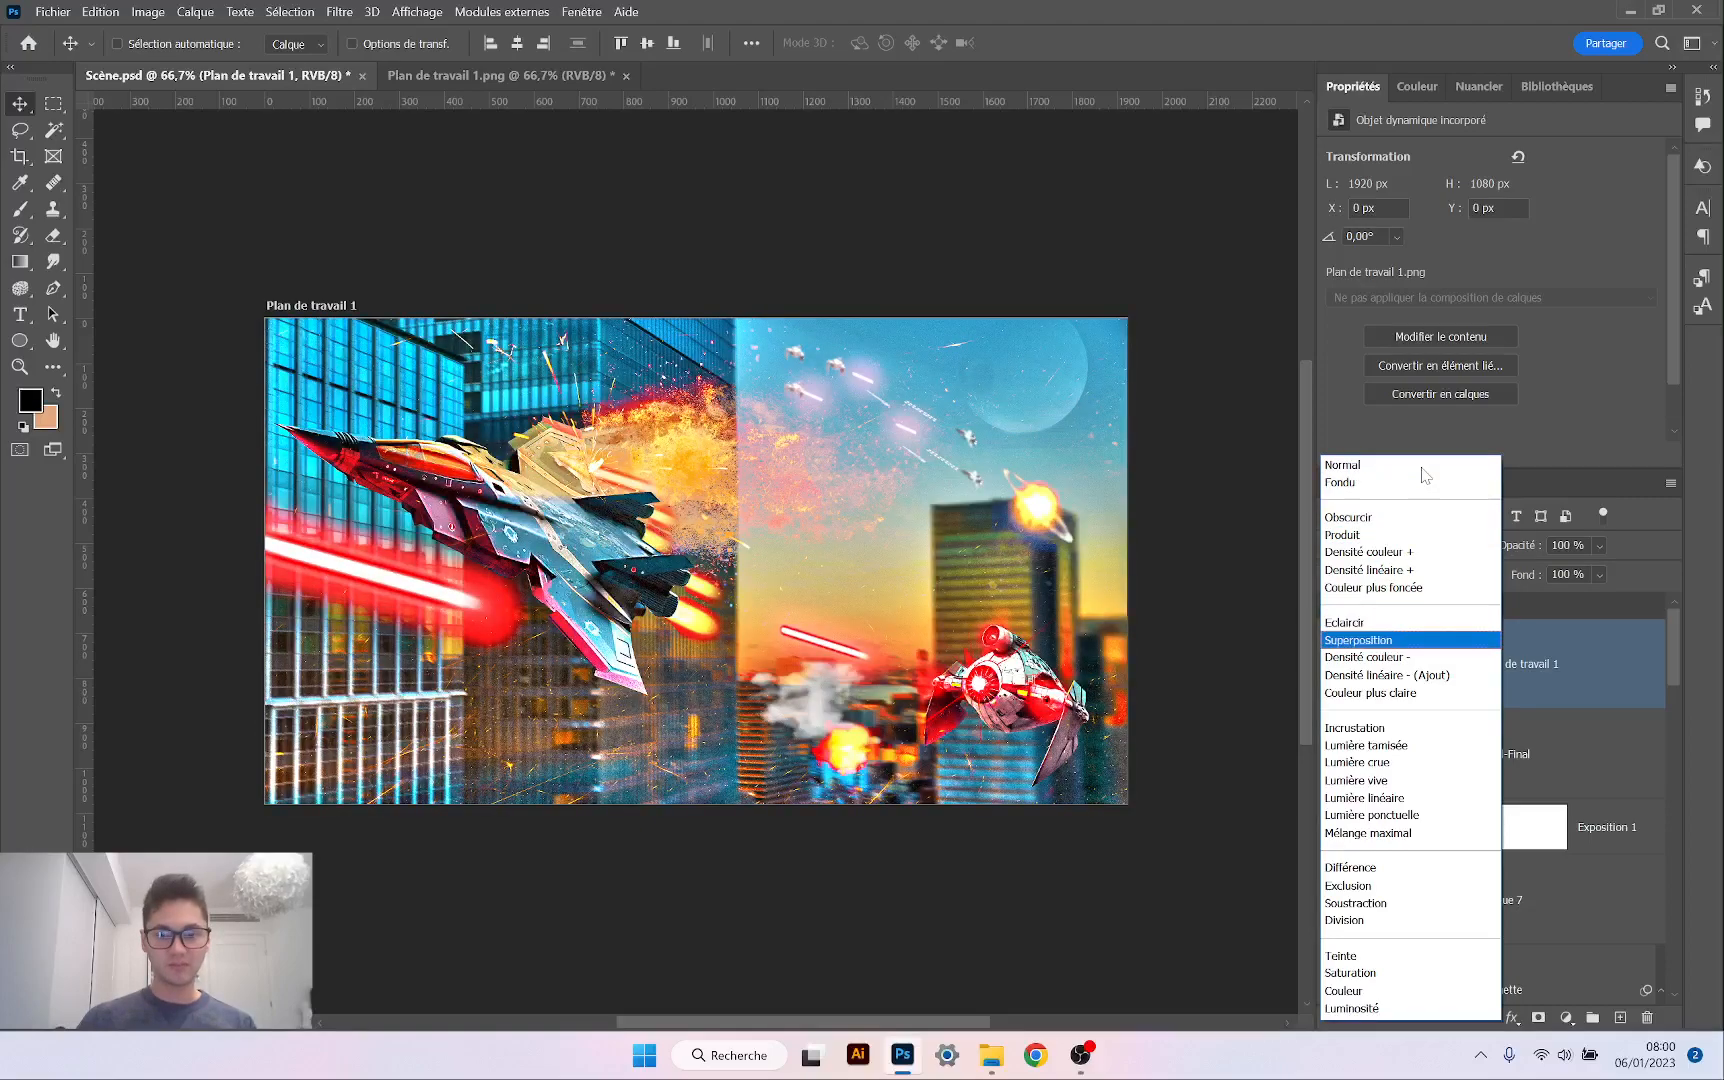
pyautogui.press('Down')
pyautogui.press('Up')
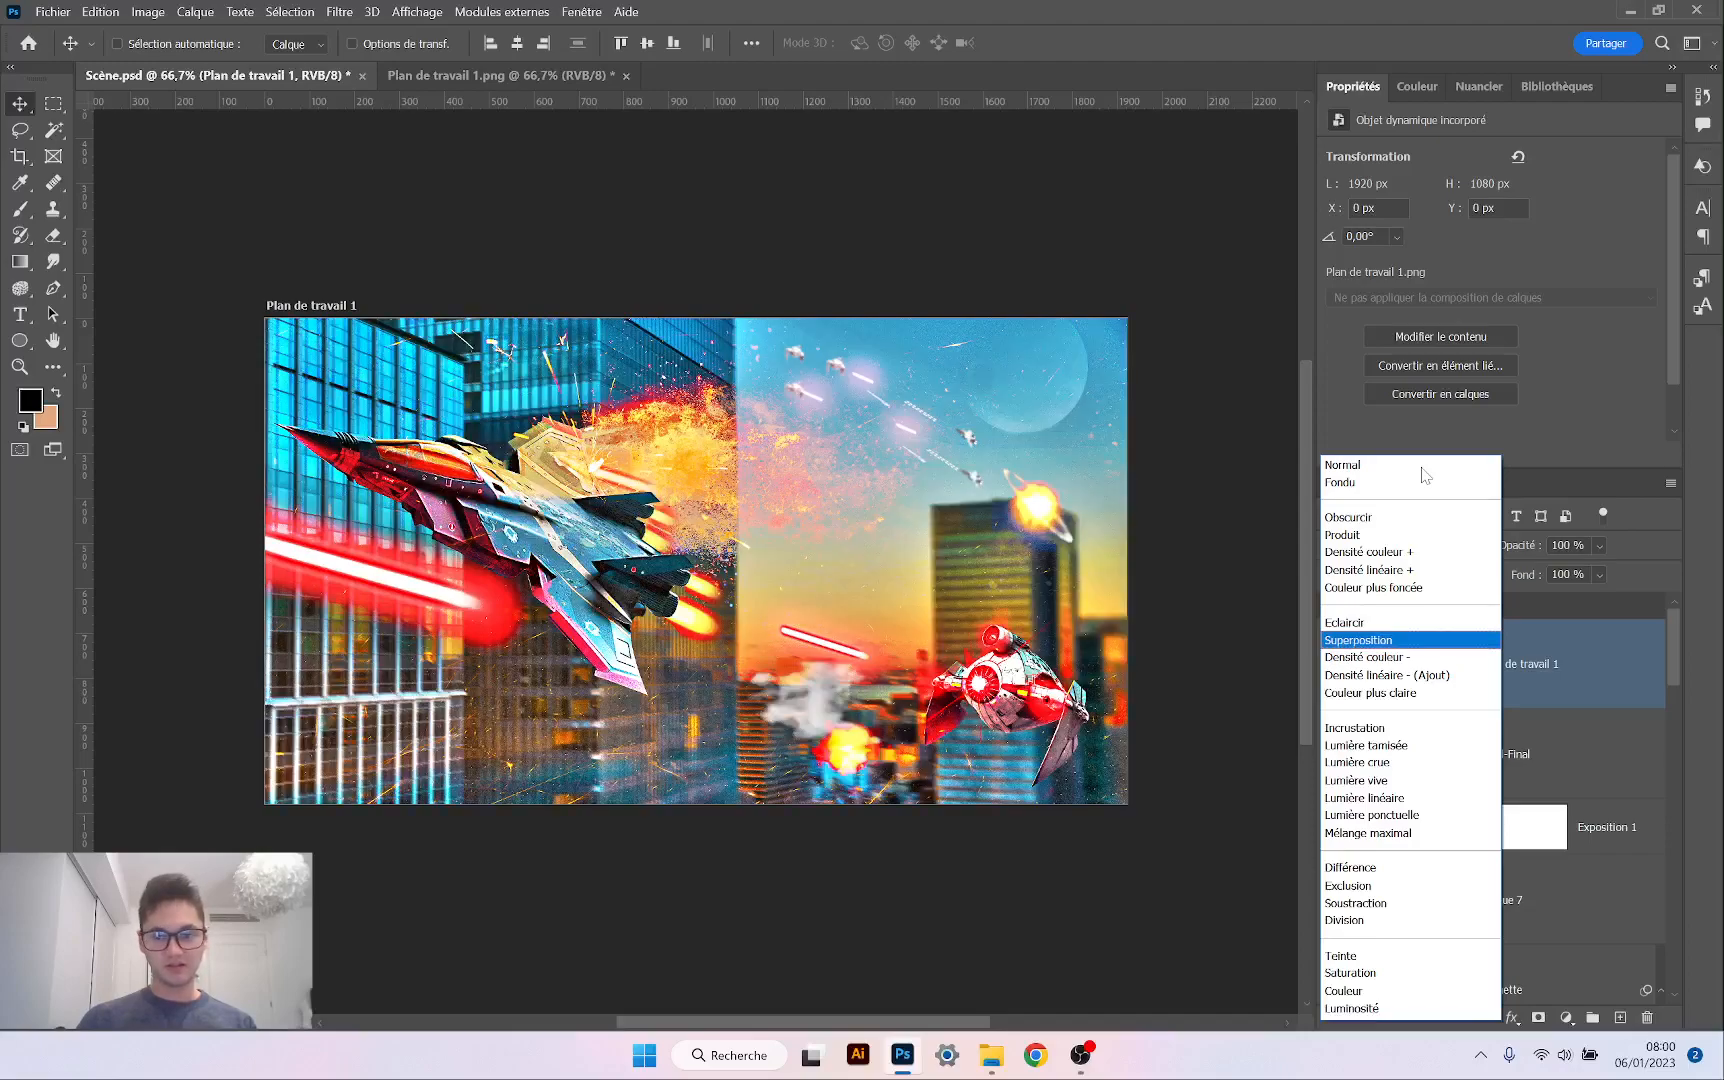
pyautogui.press('Down')
pyautogui.press('Down')
pyautogui.press('Down')
pyautogui.press('Down')
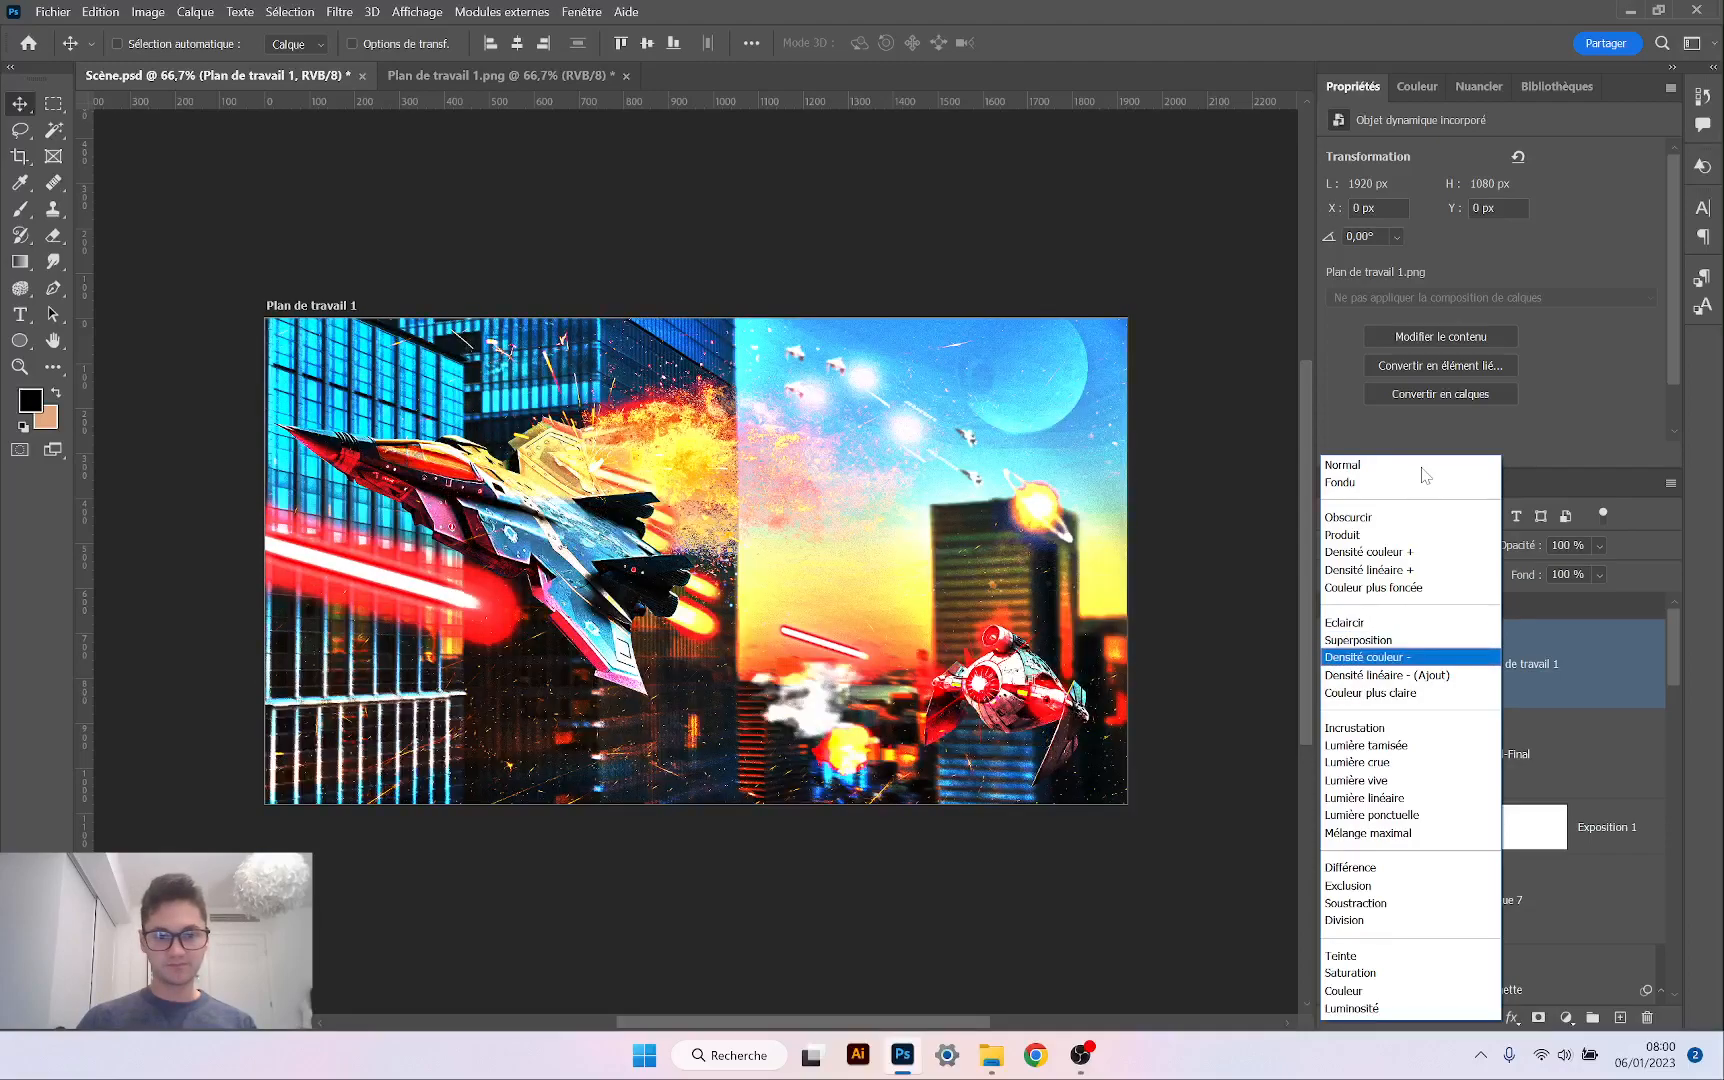
pyautogui.press('Down')
pyautogui.press('Down')
pyautogui.press('Down')
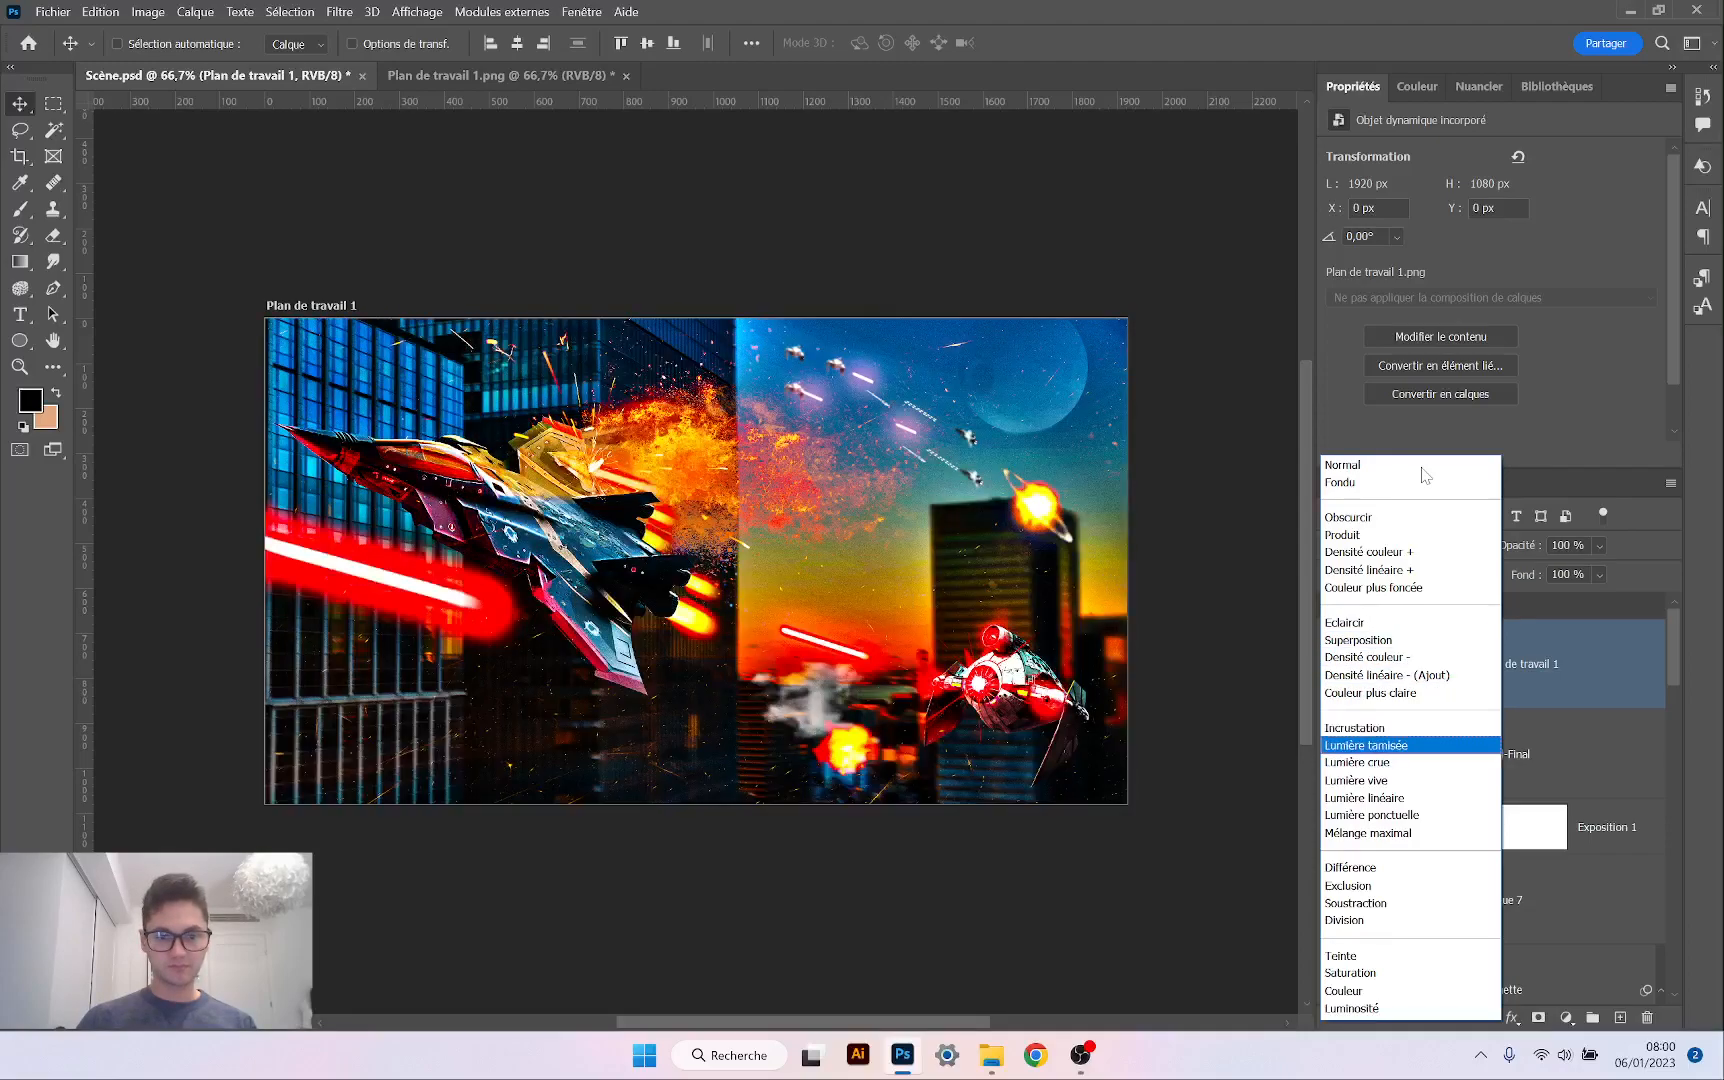
pyautogui.press('Down')
pyautogui.press('Down')
pyautogui.press('Down')
pyautogui.press('Down')
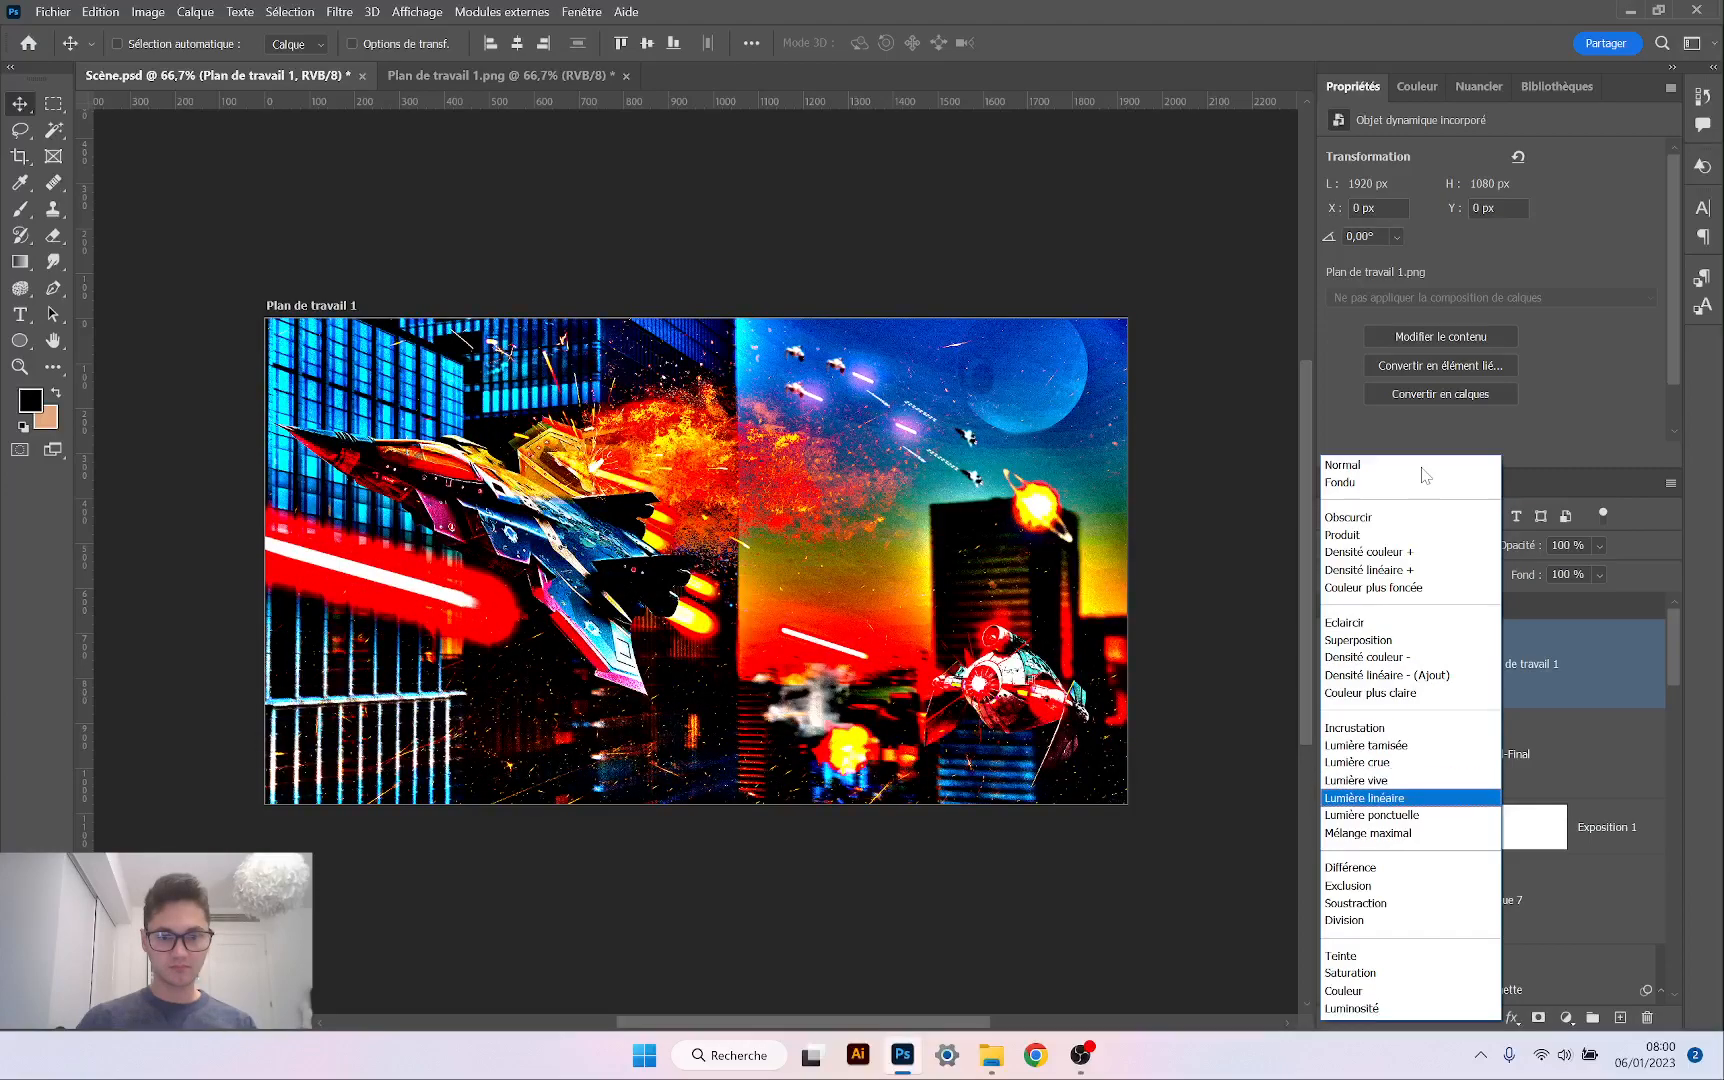
pyautogui.press('Down')
pyautogui.press('Down')
pyautogui.press('Down')
pyautogui.press('Down')
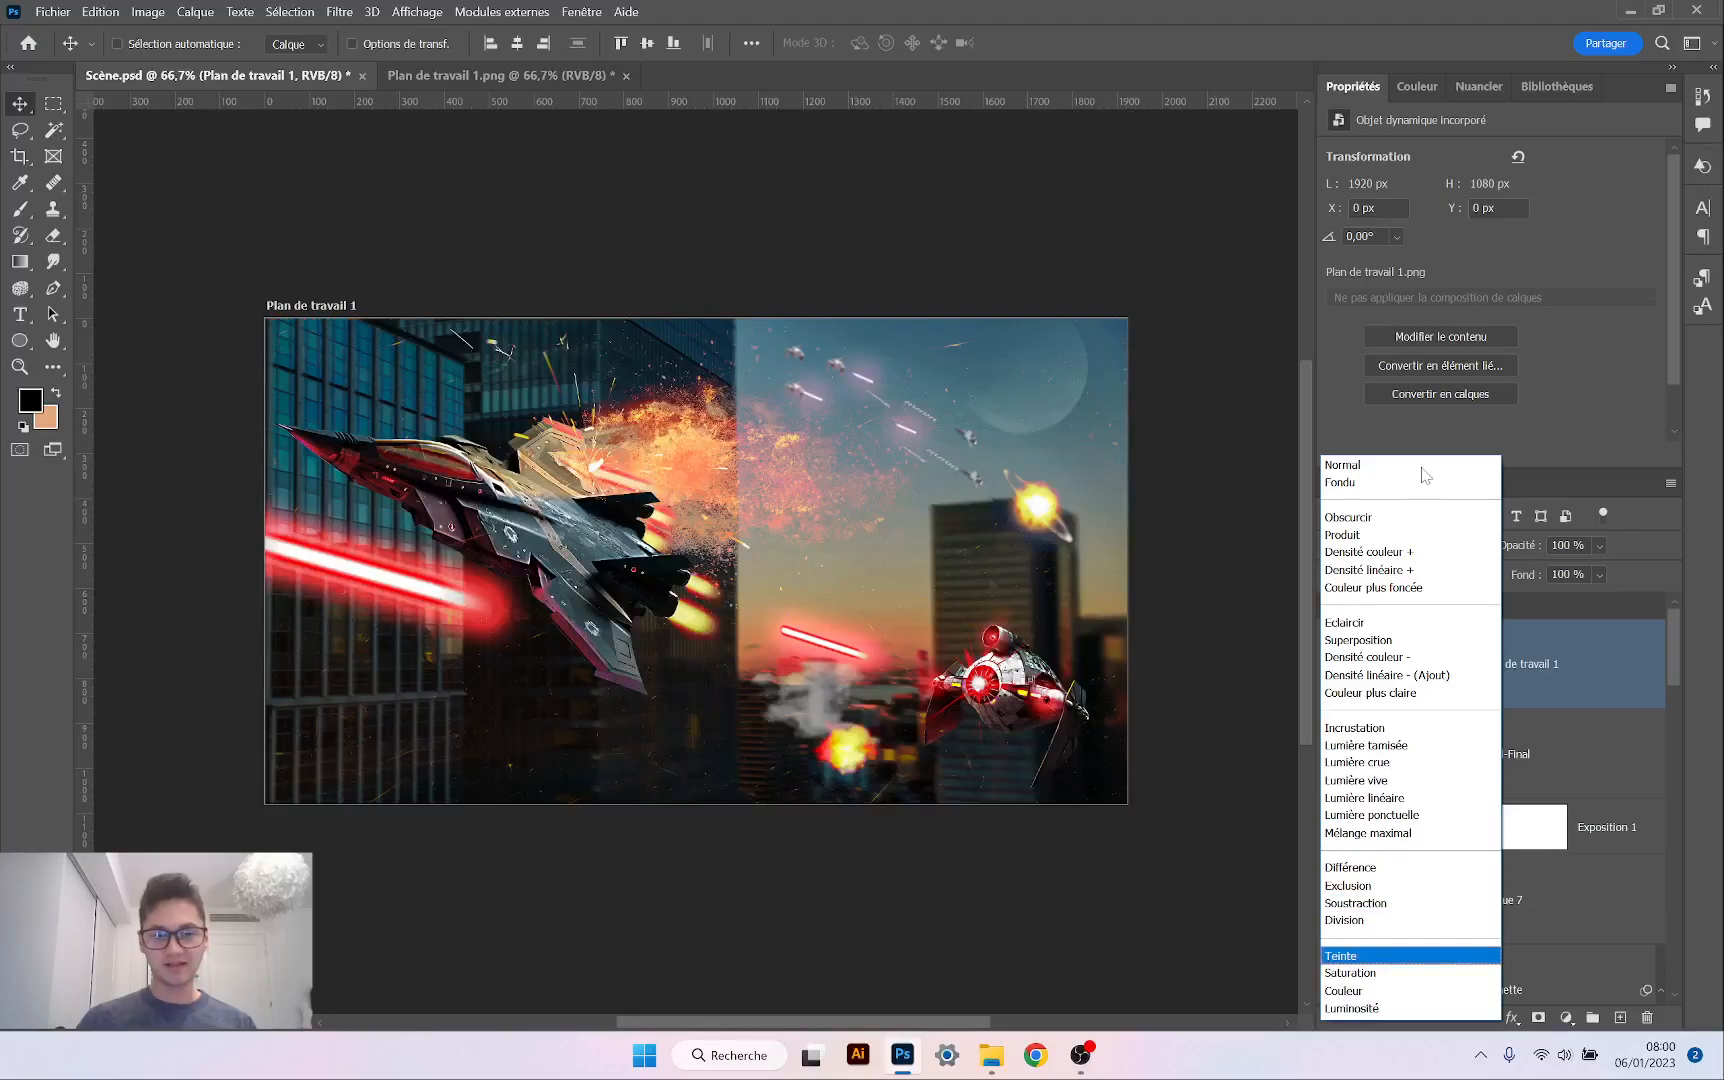
pyautogui.press('Down')
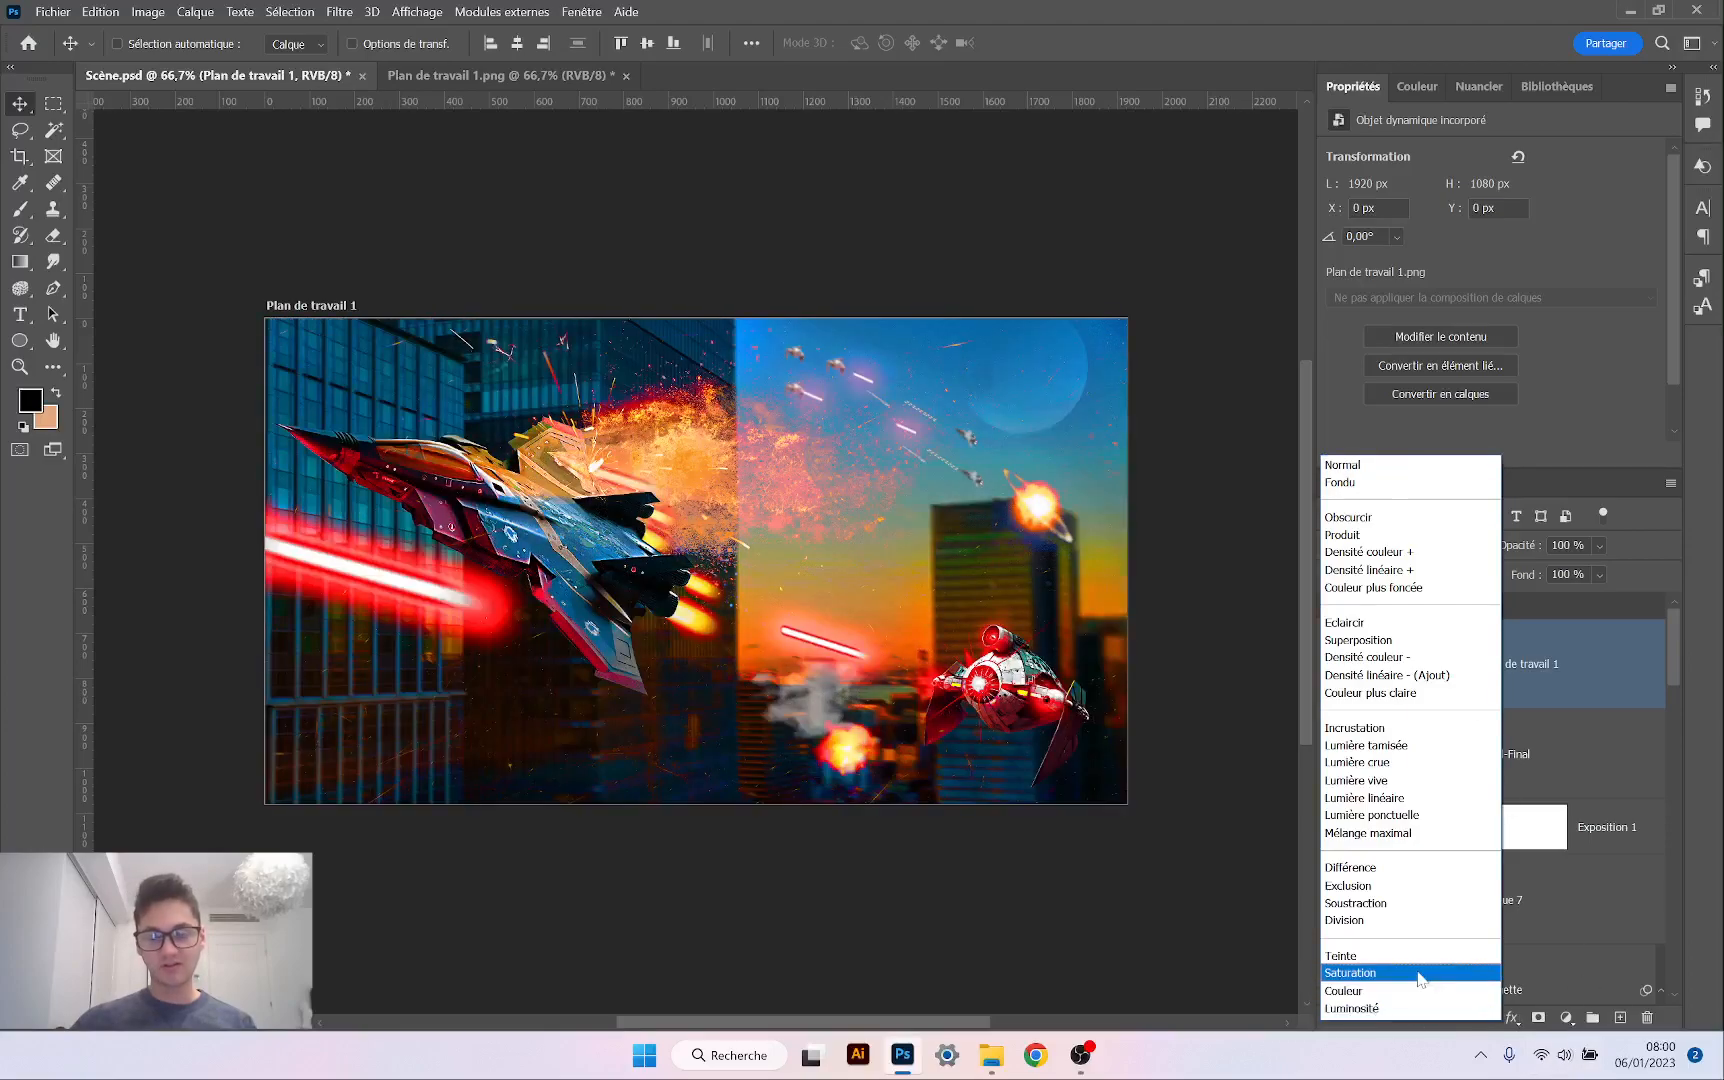
pyautogui.click(1420, 973)
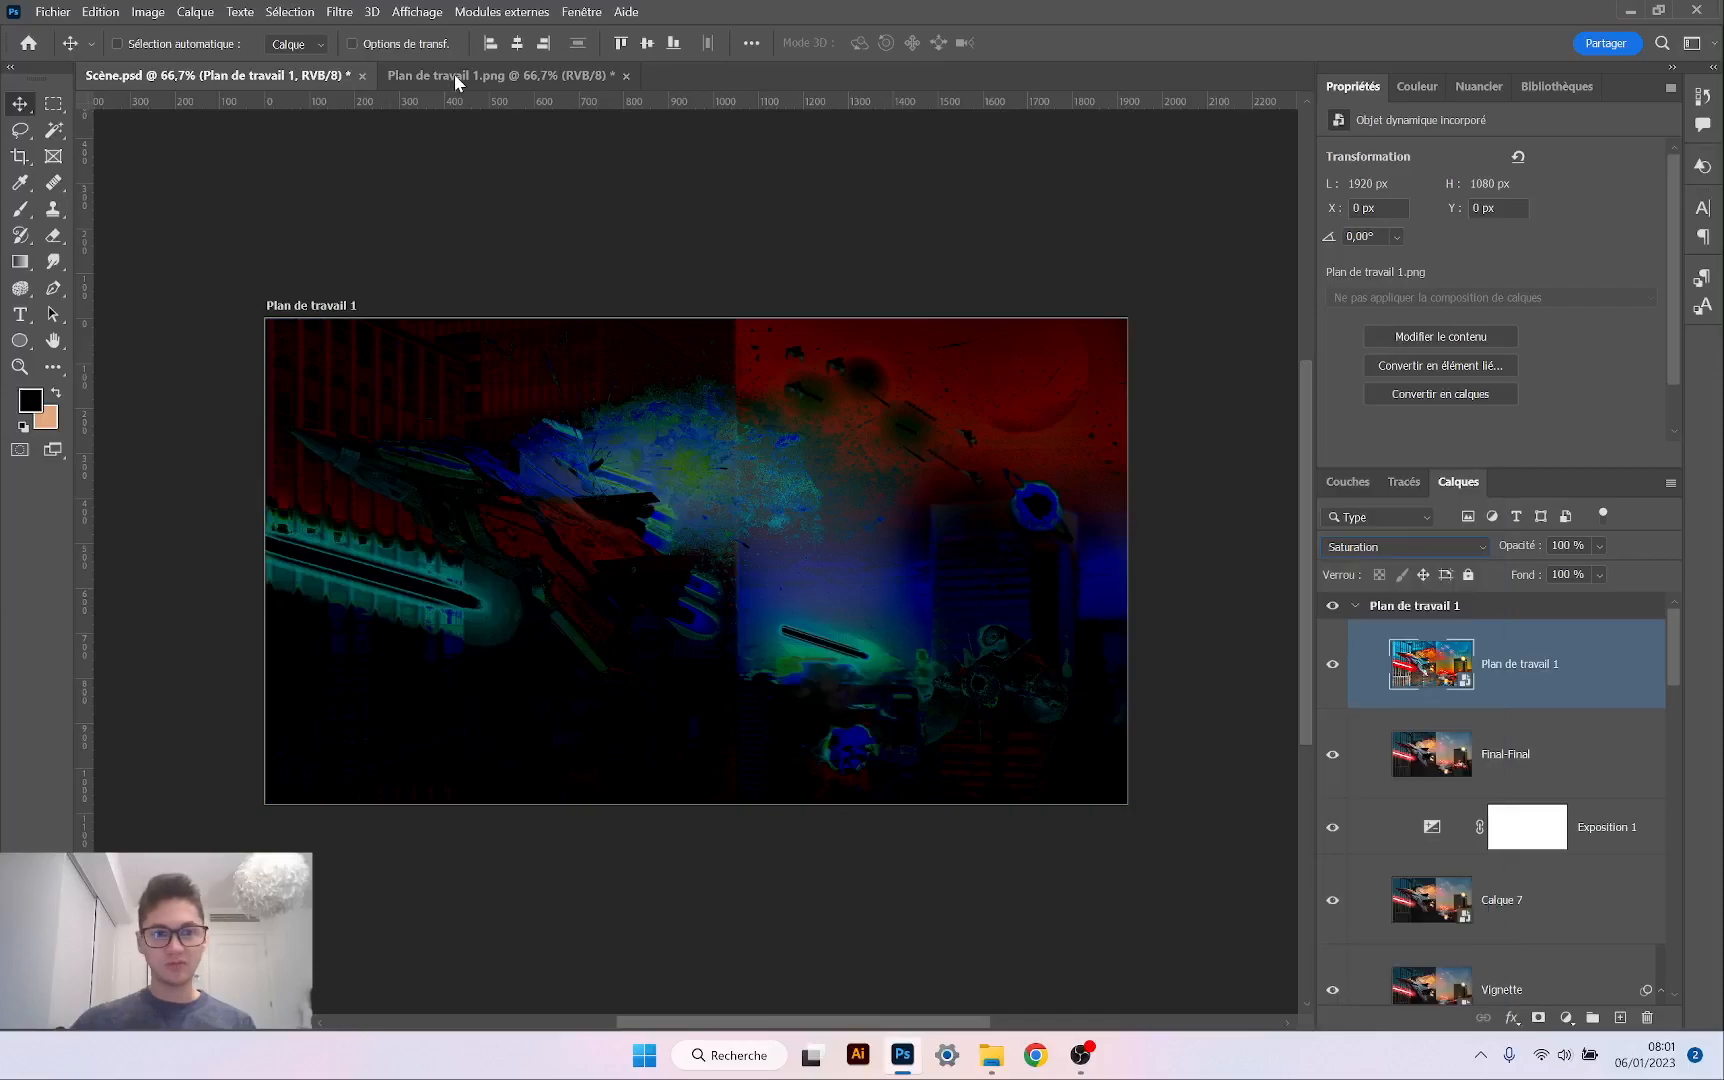
# Reopen HDR Toning (Virage HDR) on Plan de travail 1.png and apply it with the Saturé preset
pyautogui.click(451, 74)
pyautogui.click(148, 11)
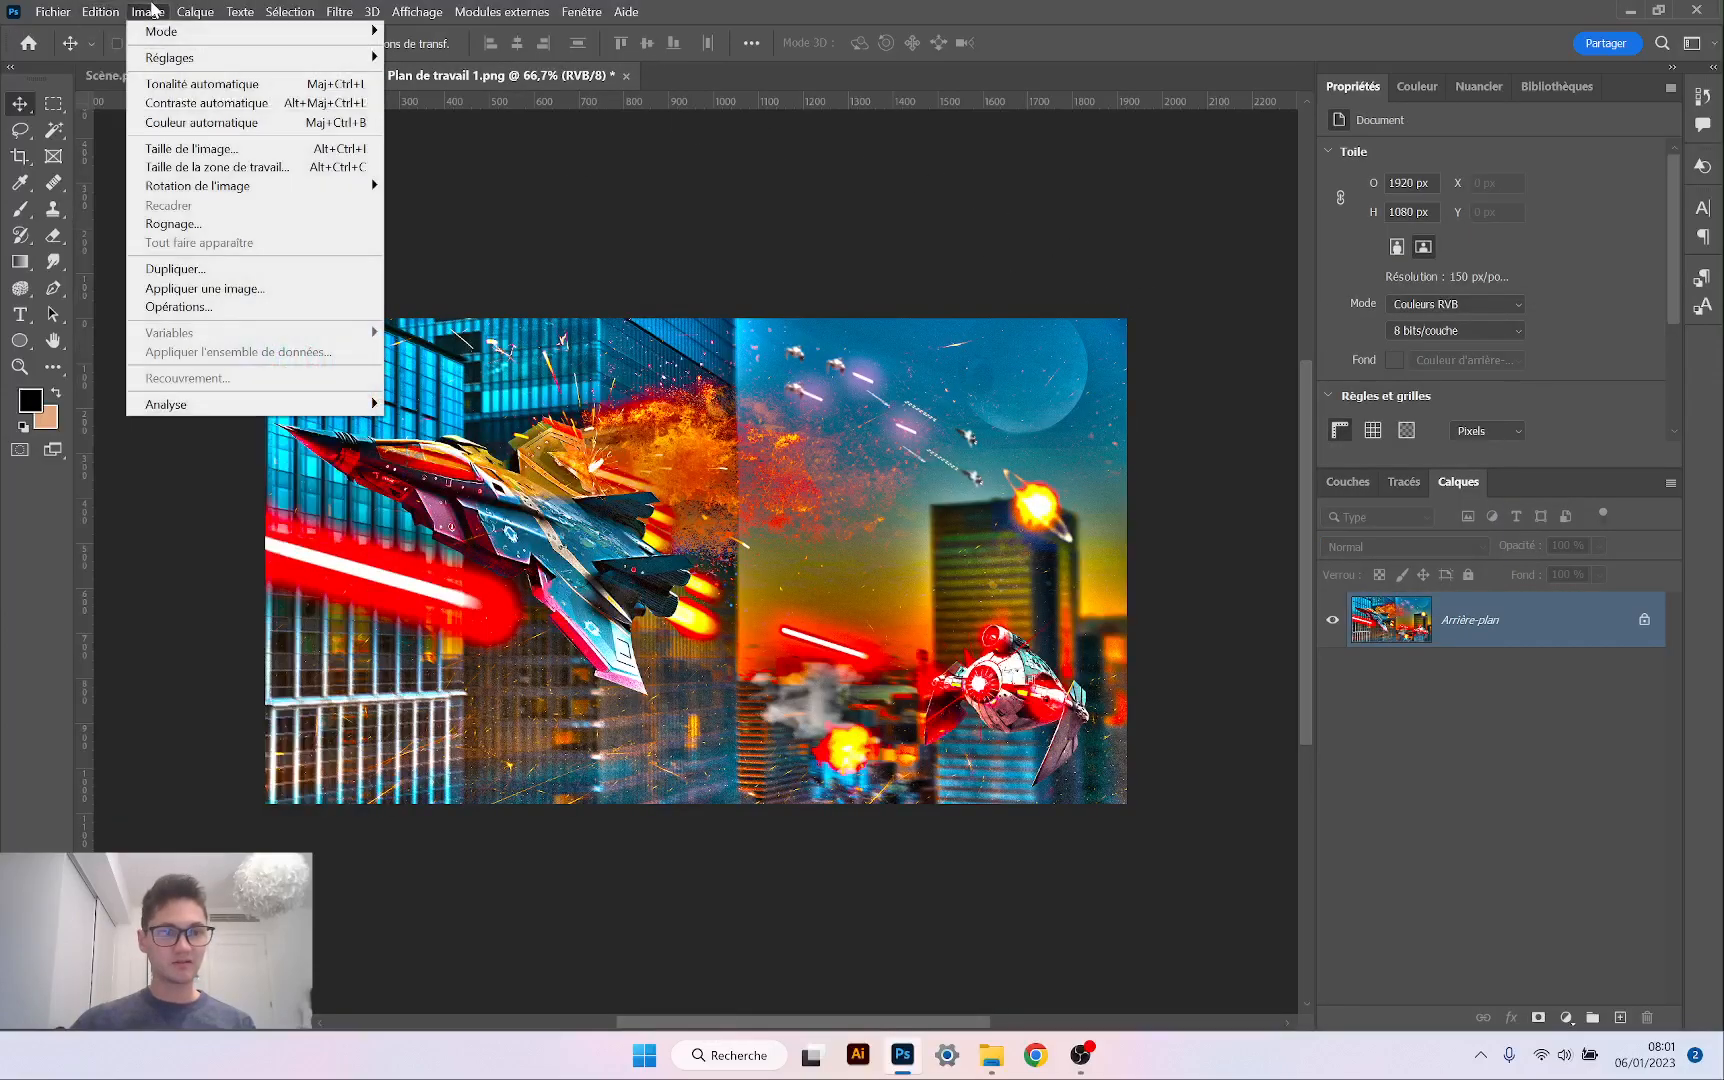
pyautogui.moveTo(197, 60)
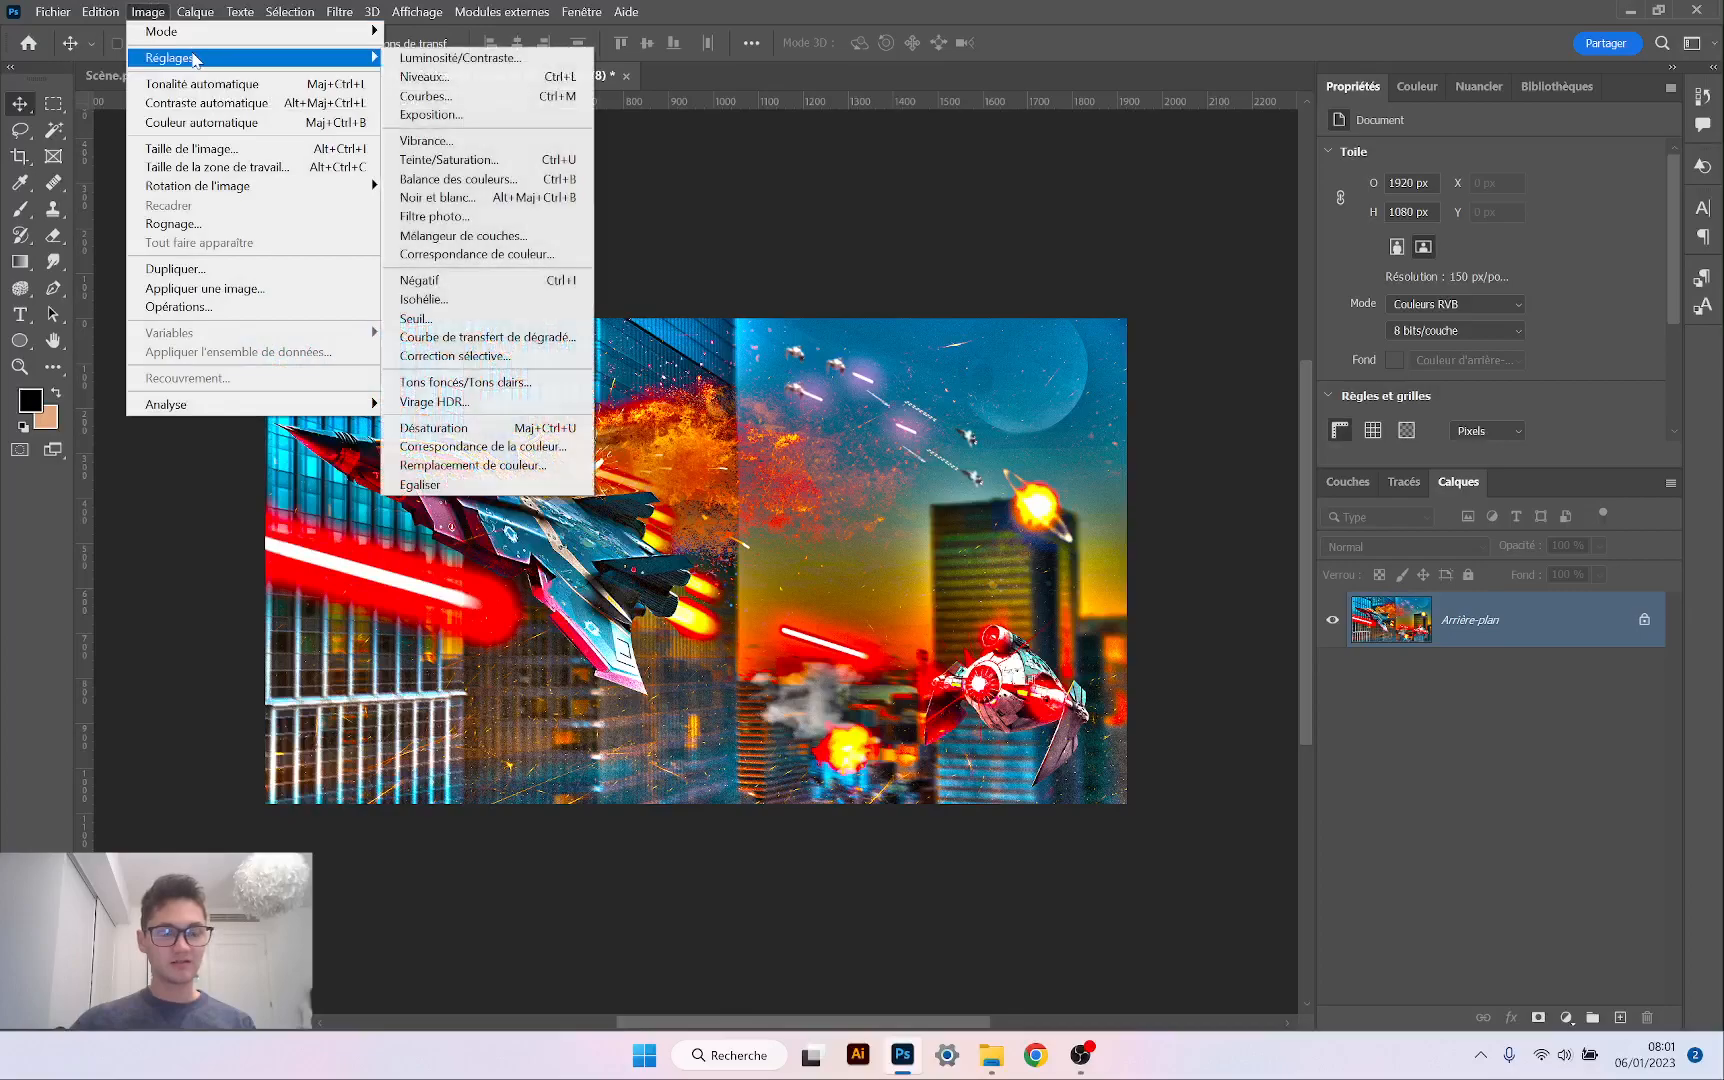
pyautogui.click(518, 402)
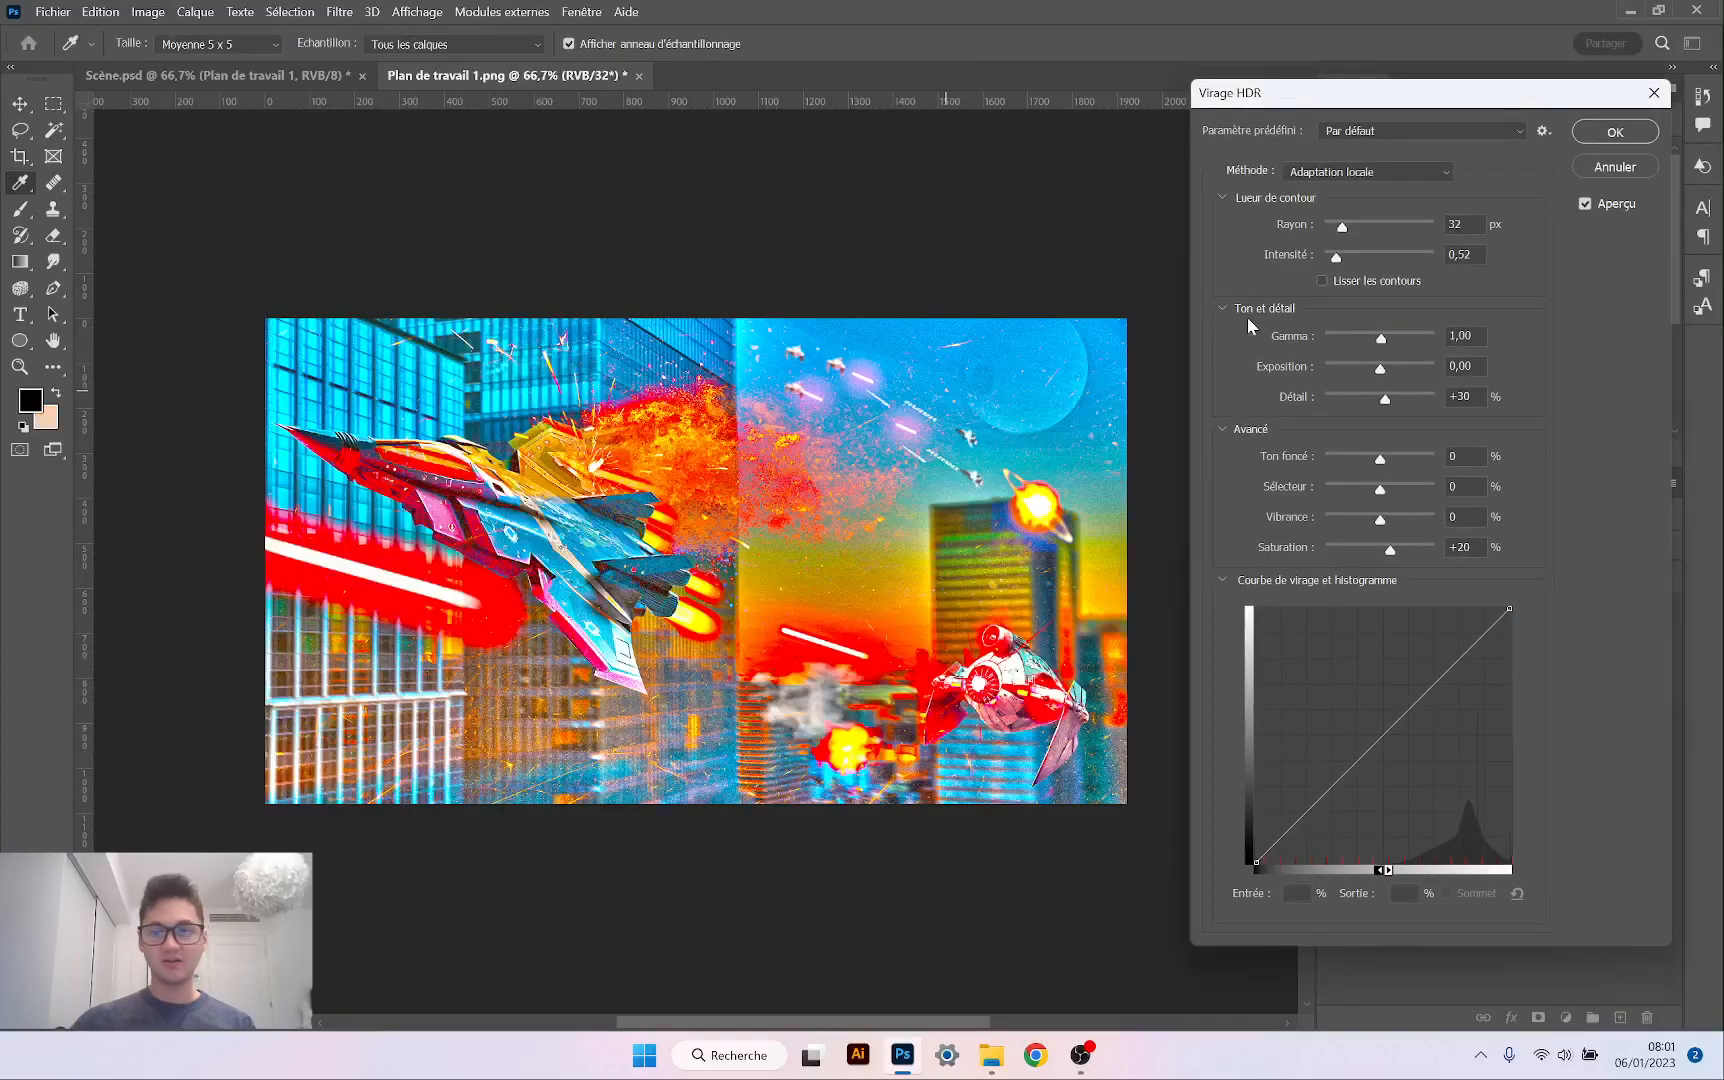
pyautogui.click(1410, 133)
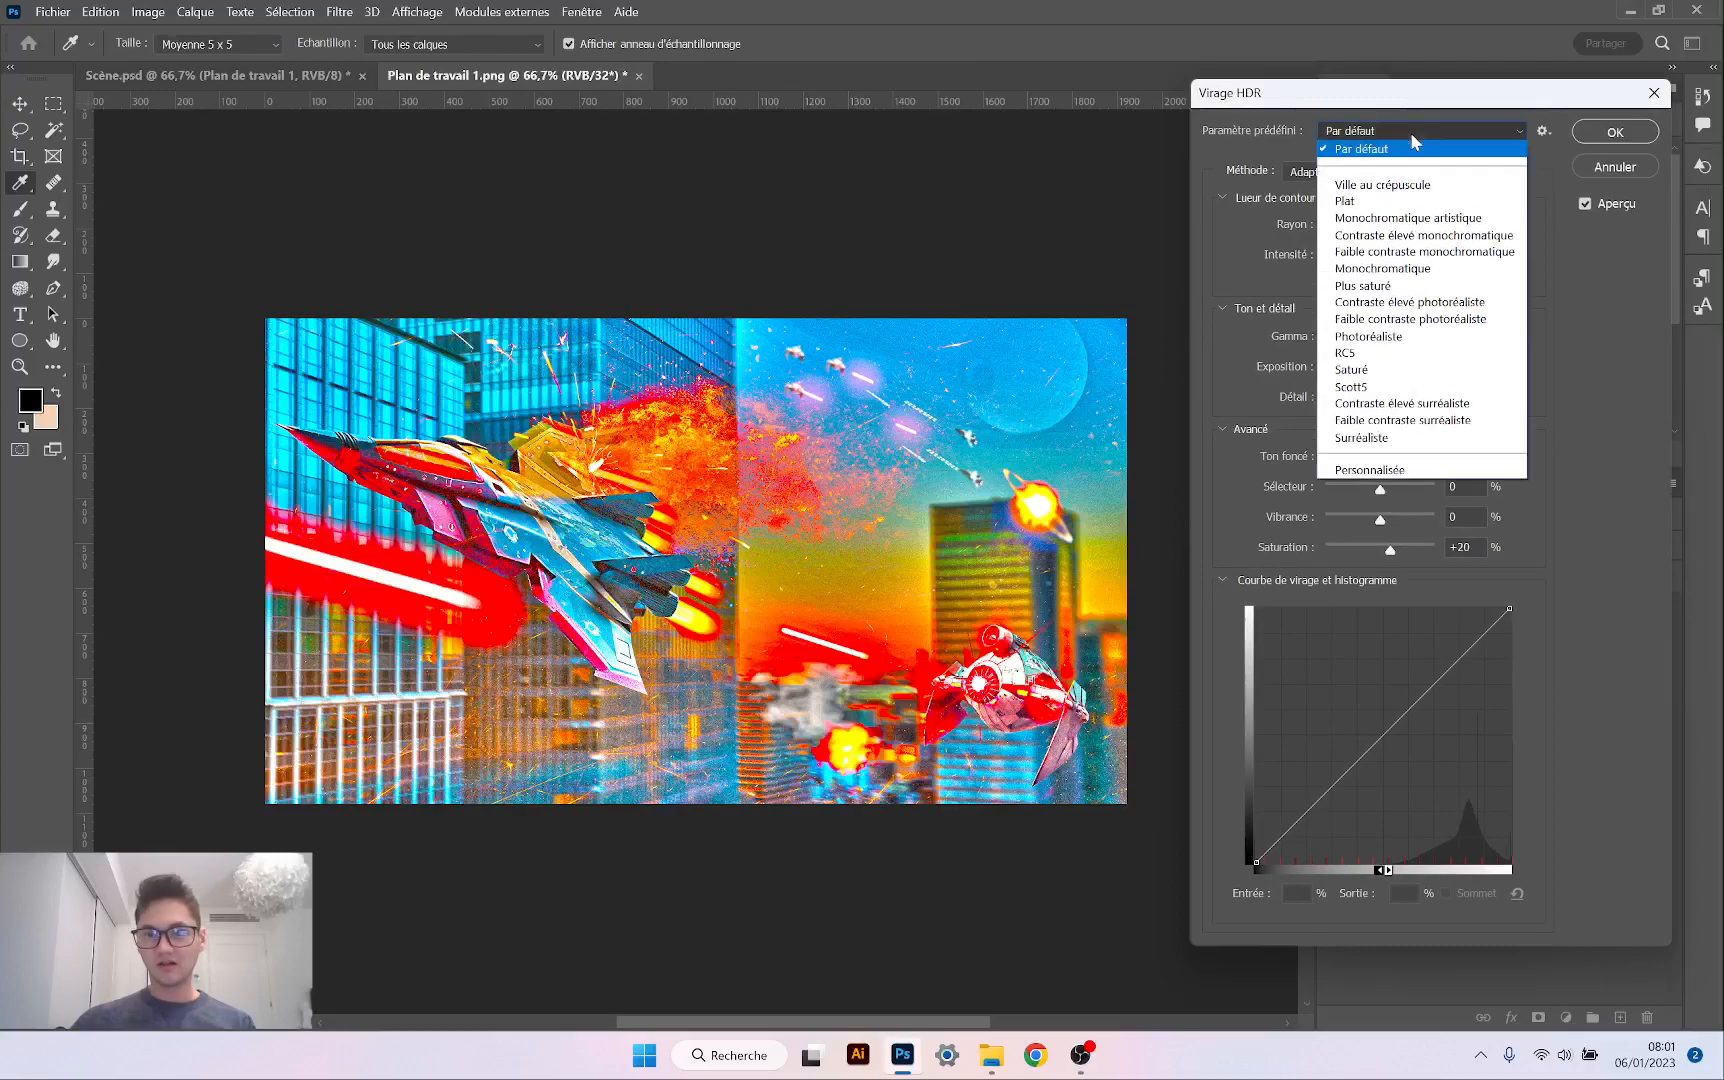
pyautogui.click(1426, 370)
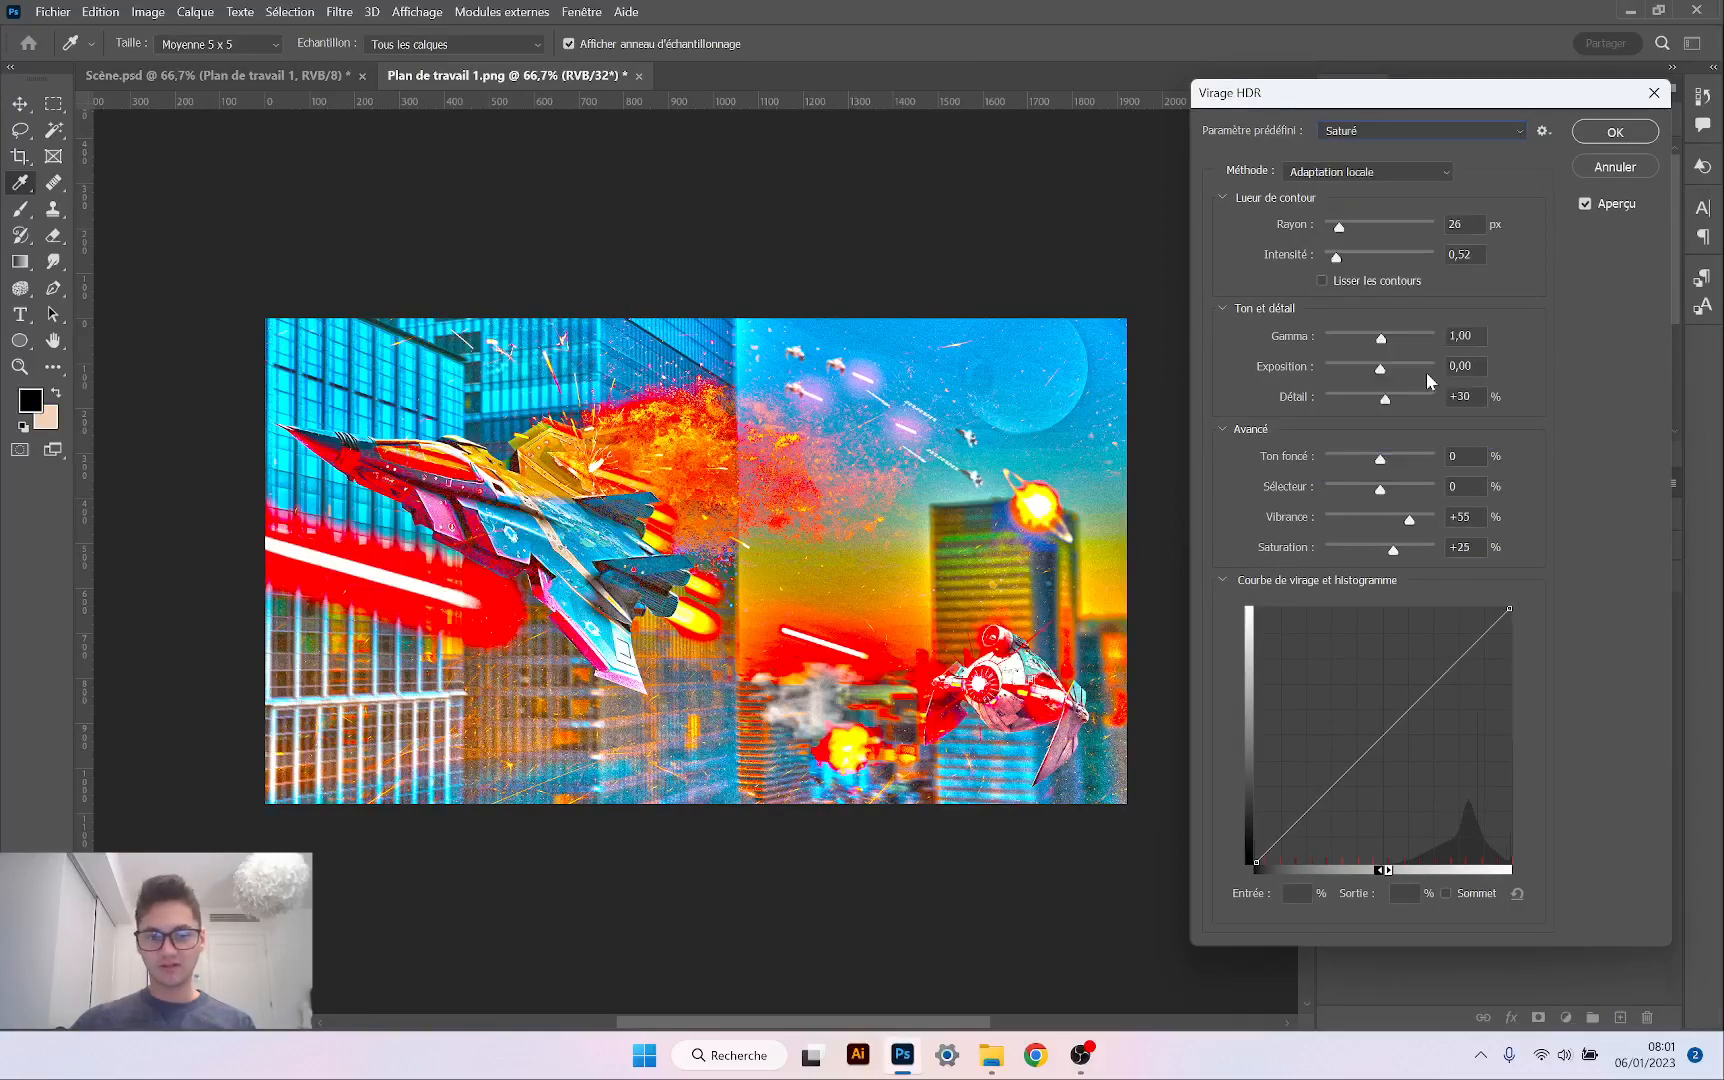
pyautogui.hotkey('alt', 'Tab')
pyautogui.click(1604, 52)
pyautogui.click(1625, 133)
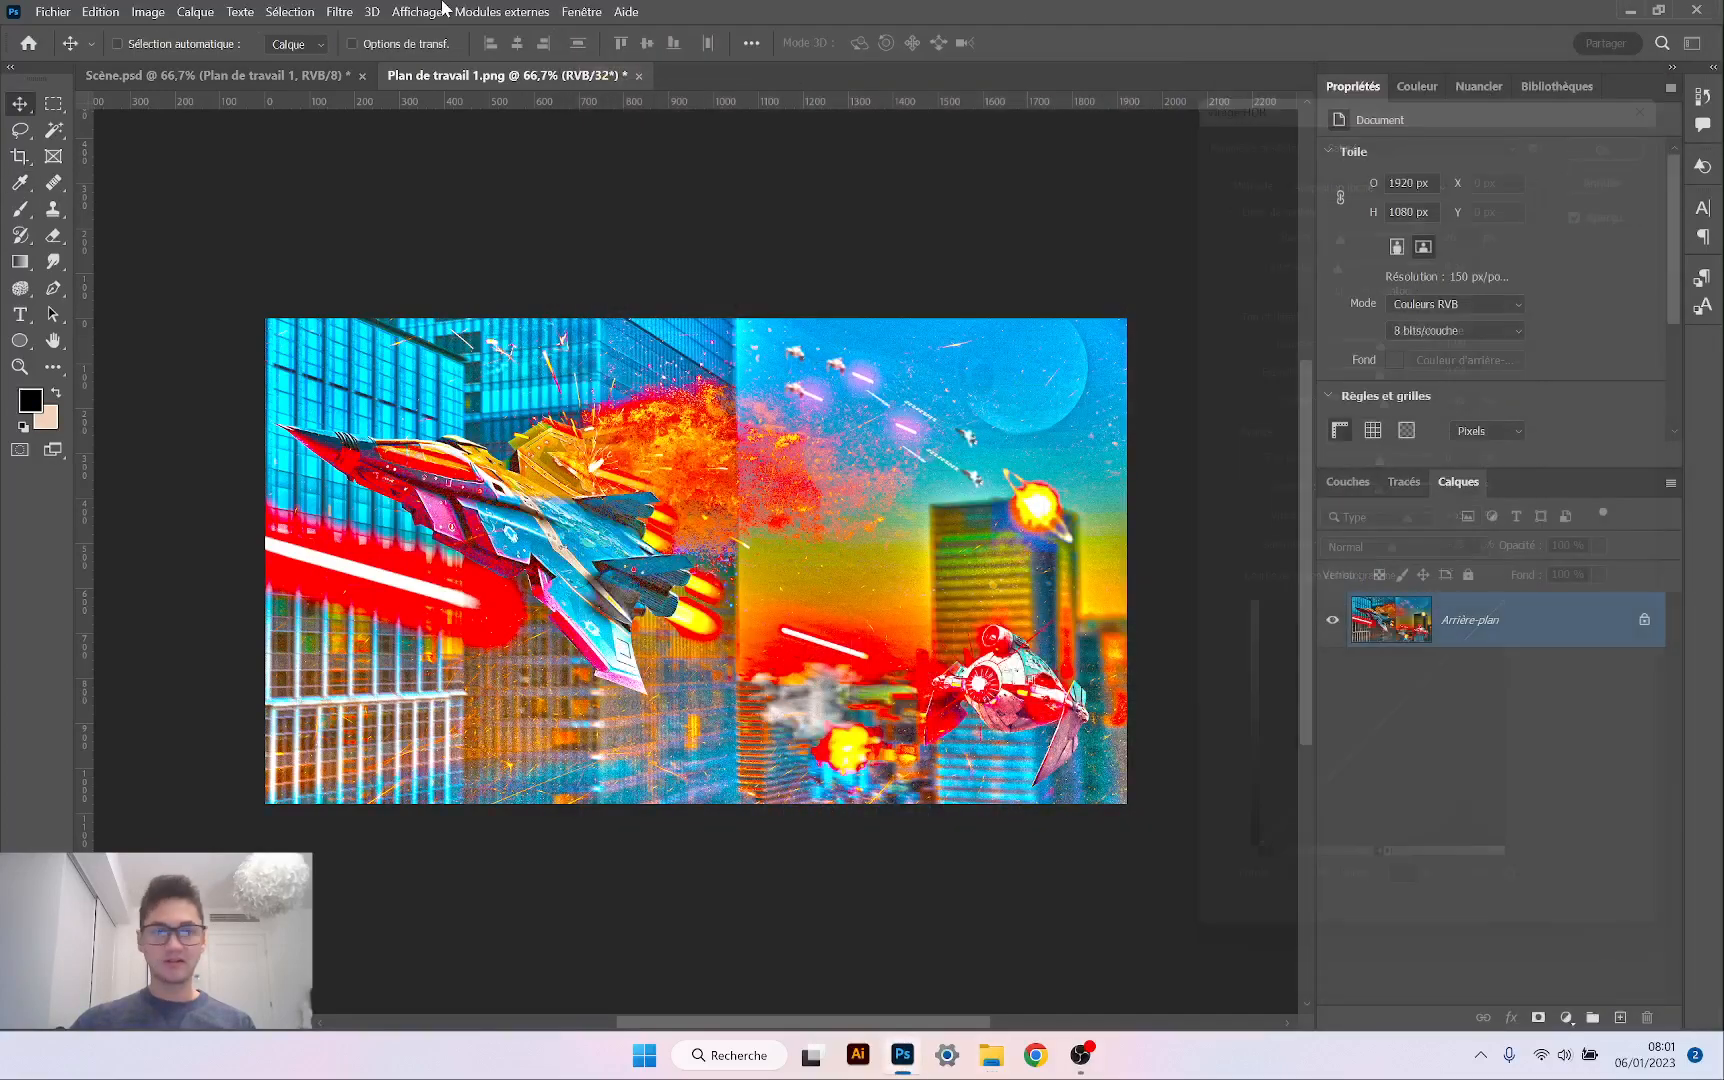
# Return to Scène.psd and lower the Plan de travail 1 layer's opacity to about 25 %, comparing the scene with and without the layer
pyautogui.click(231, 73)
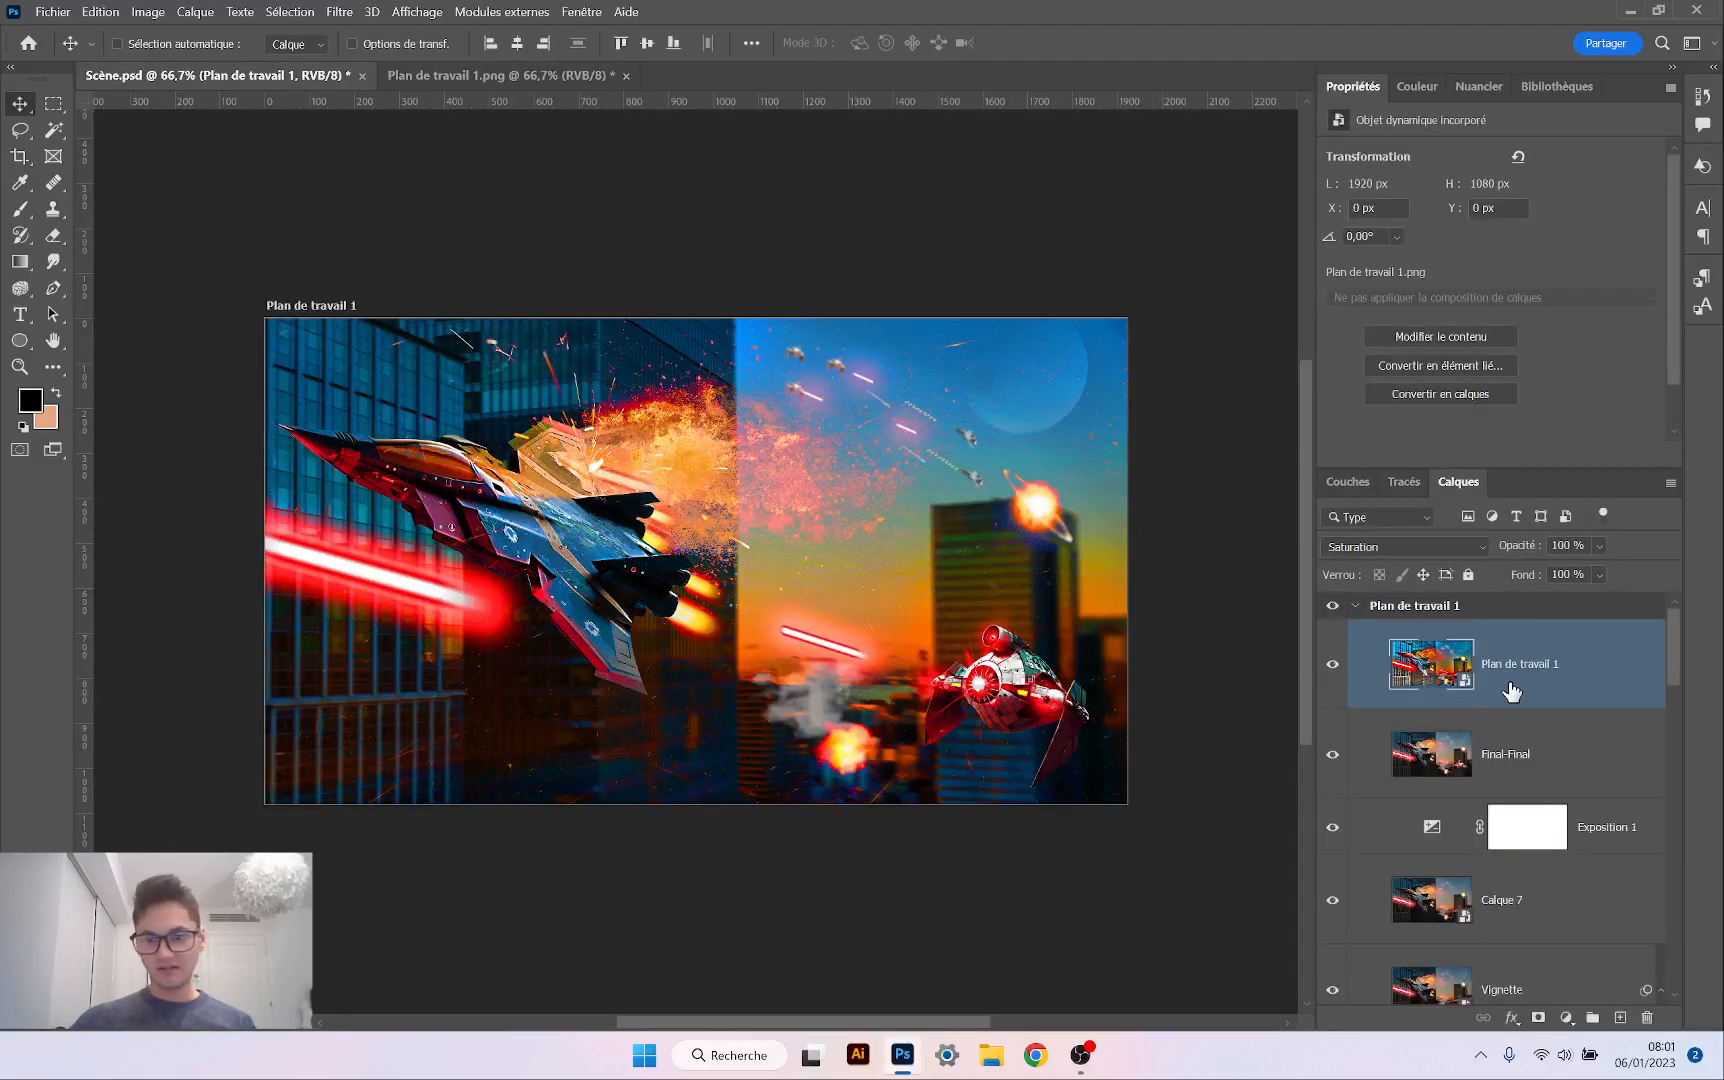
pyautogui.click(1332, 664)
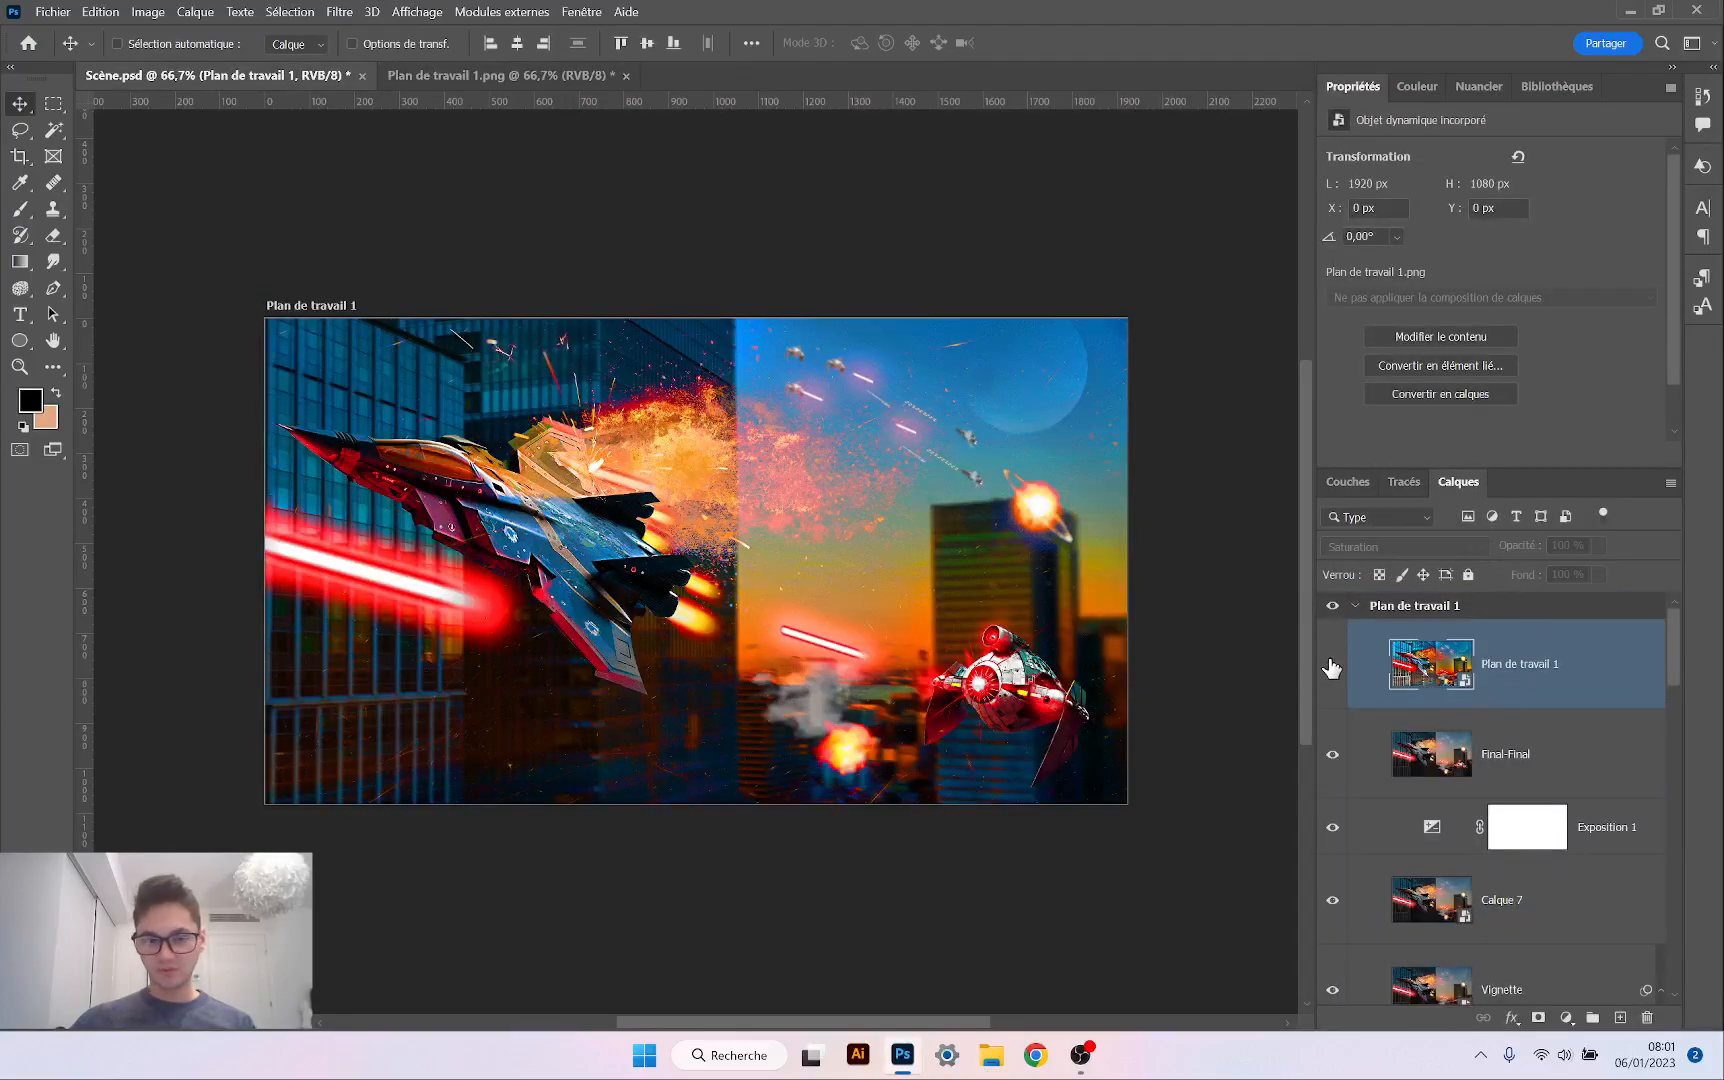
pyautogui.click(1332, 664)
pyautogui.moveTo(1535, 550)
pyautogui.mouseDown()
pyautogui.moveTo(1506, 552)
pyautogui.moveTo(1521, 553)
pyautogui.mouseUp()
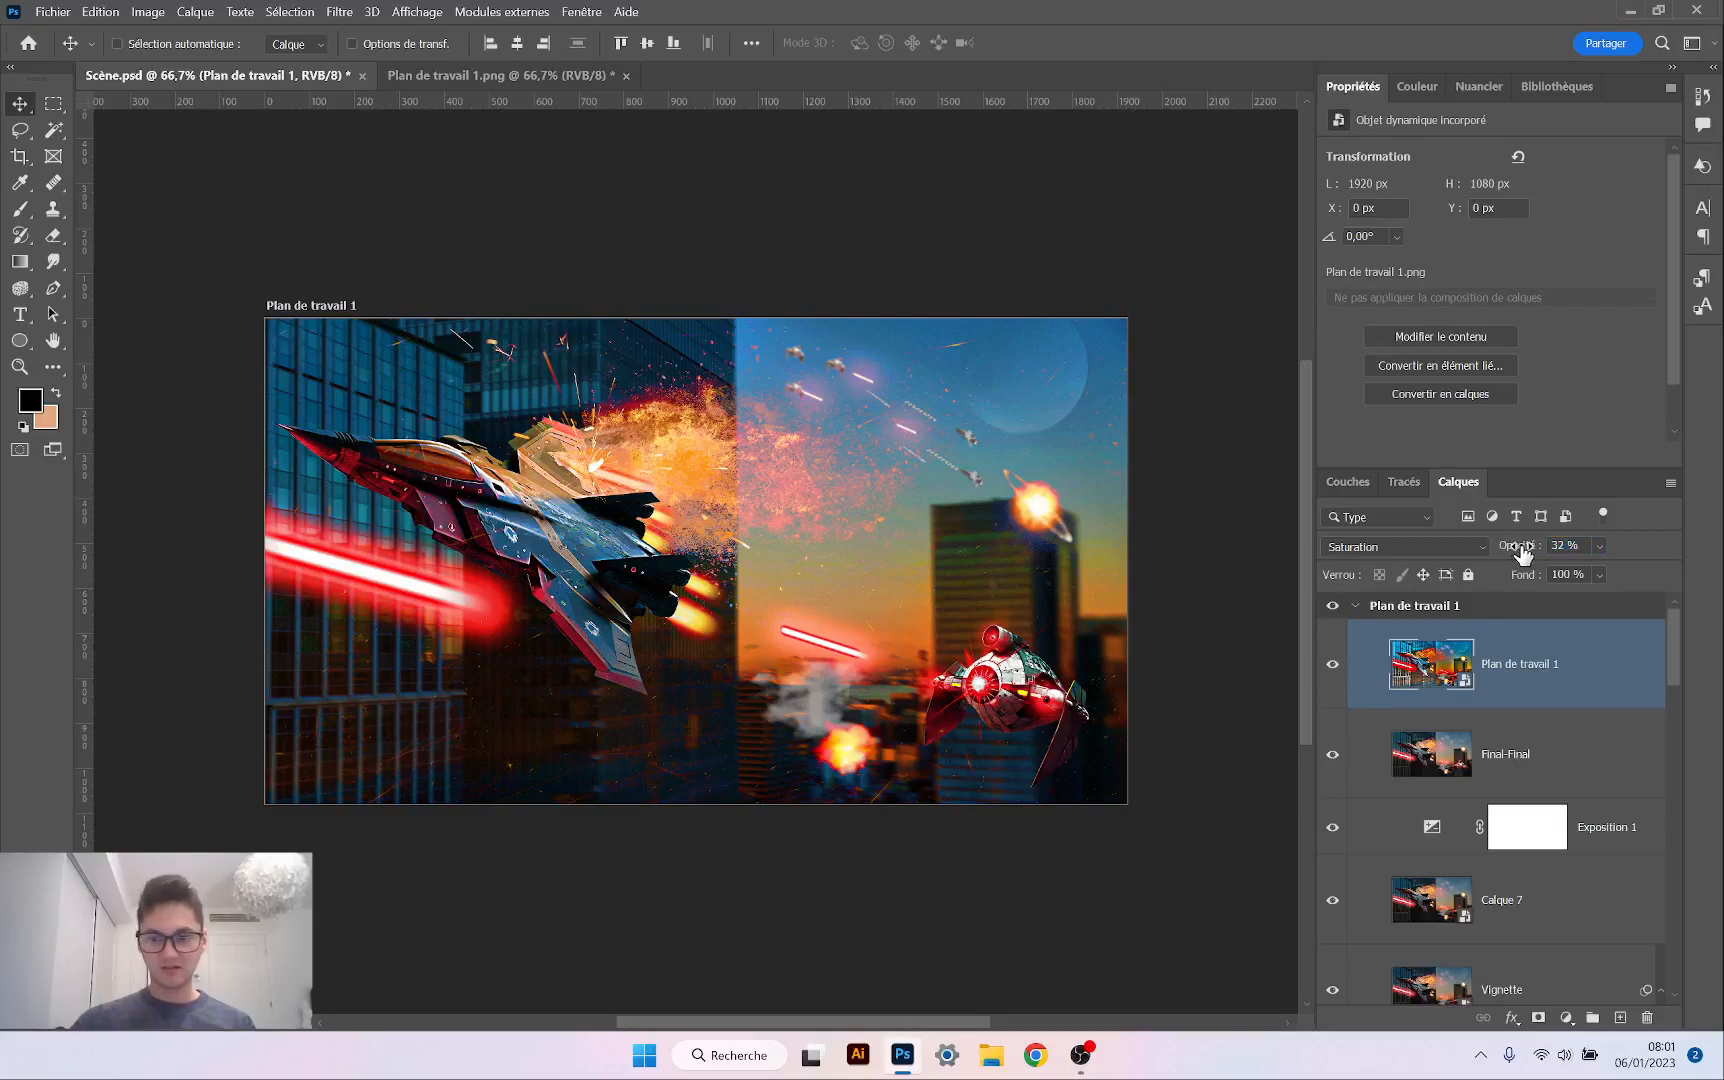
pyautogui.click(1336, 668)
pyautogui.click(1336, 668)
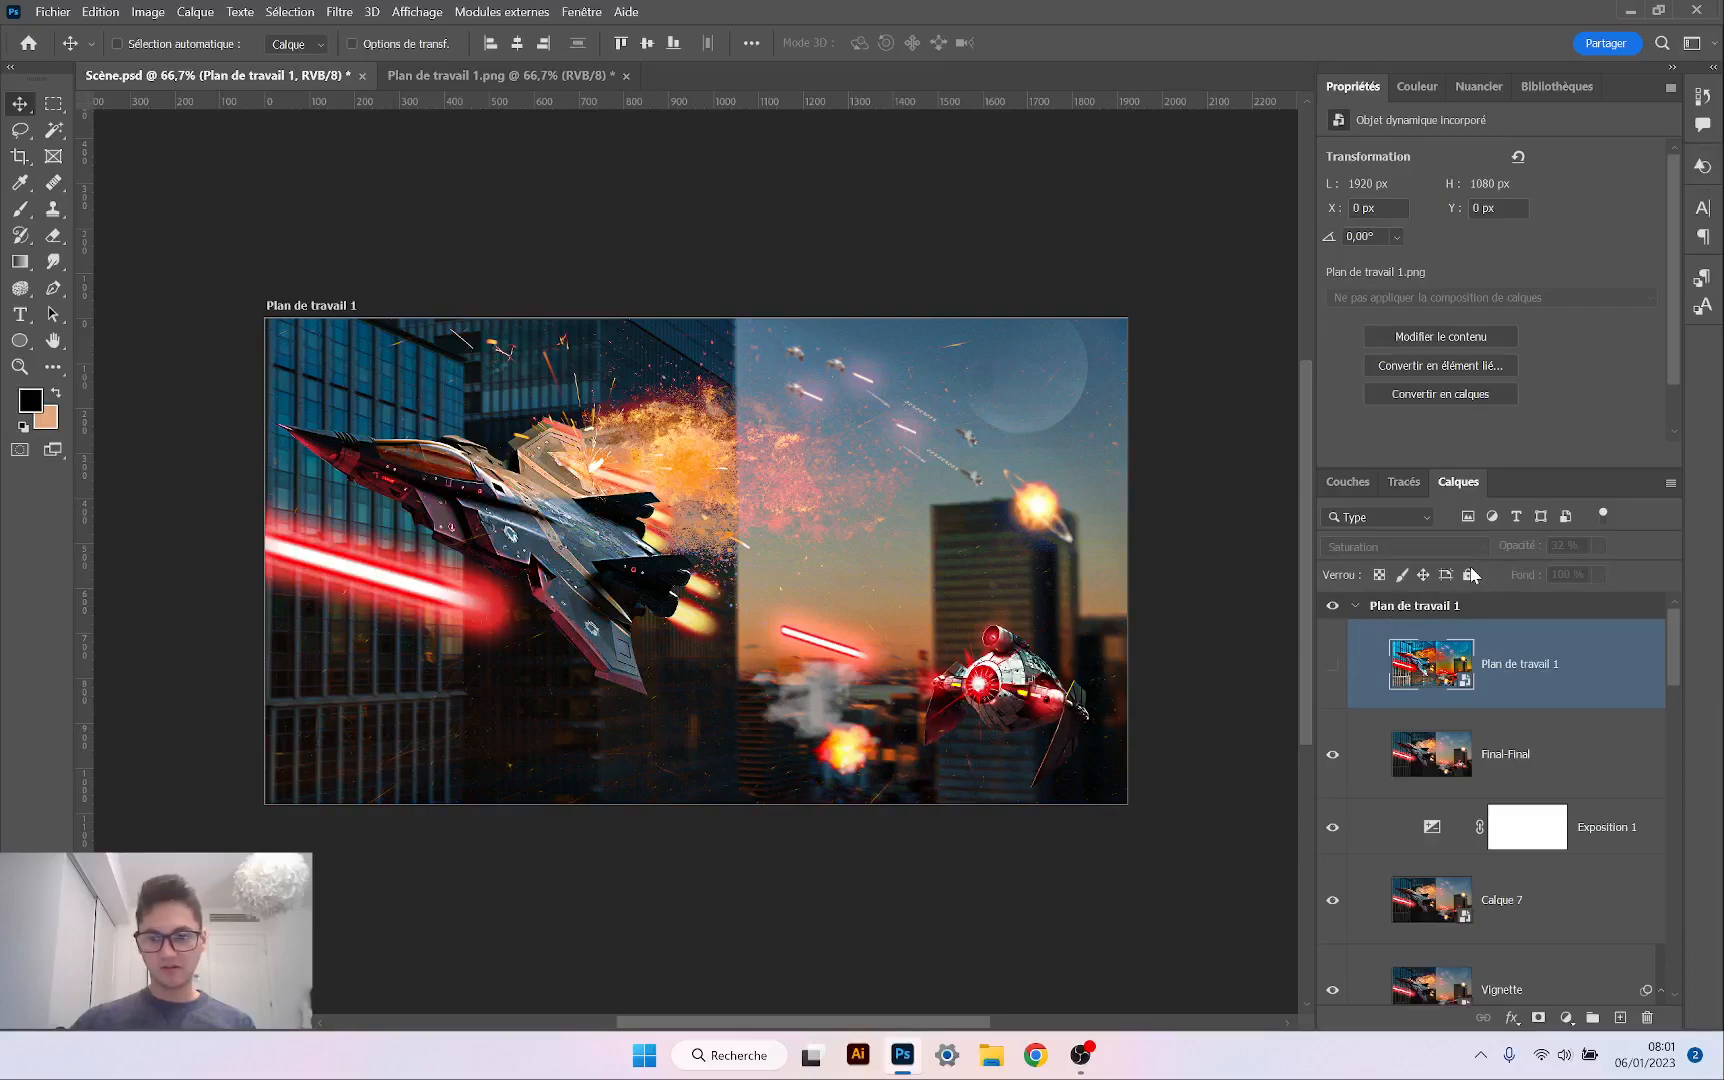
pyautogui.click(1336, 666)
pyautogui.moveTo(1535, 553); pyautogui.dragTo(1524, 552)
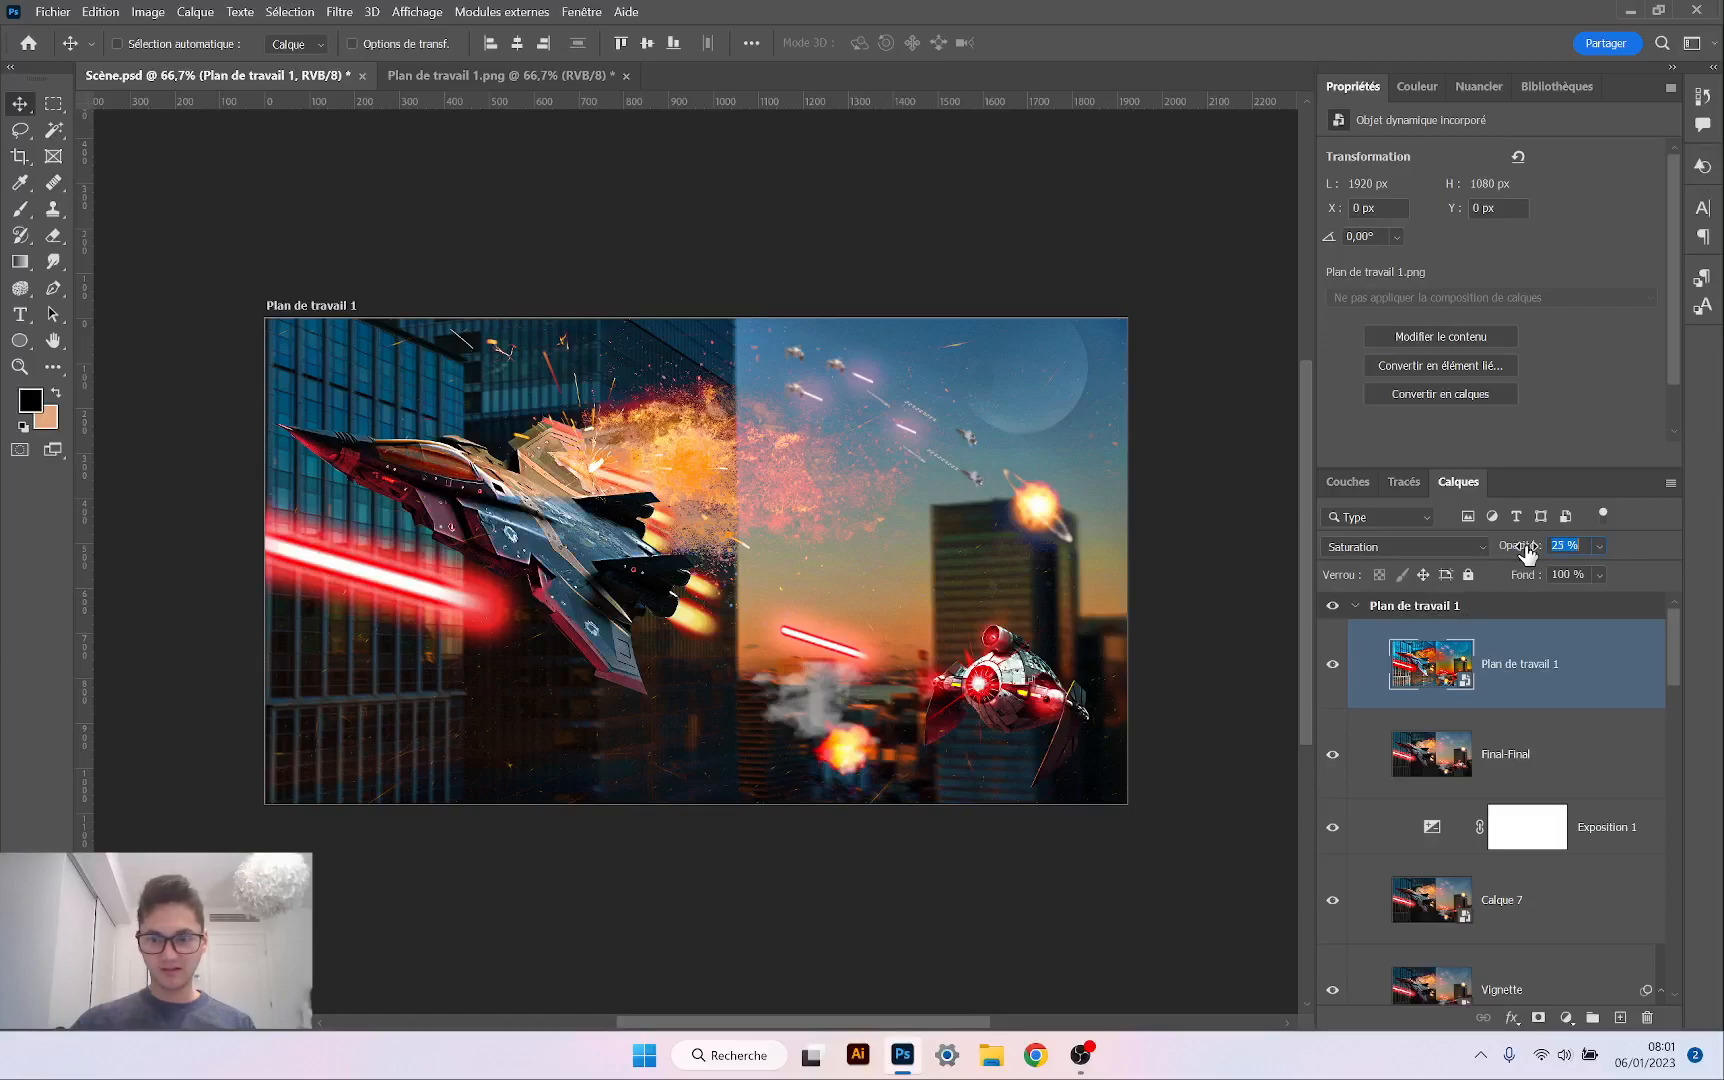
pyautogui.click(1333, 667)
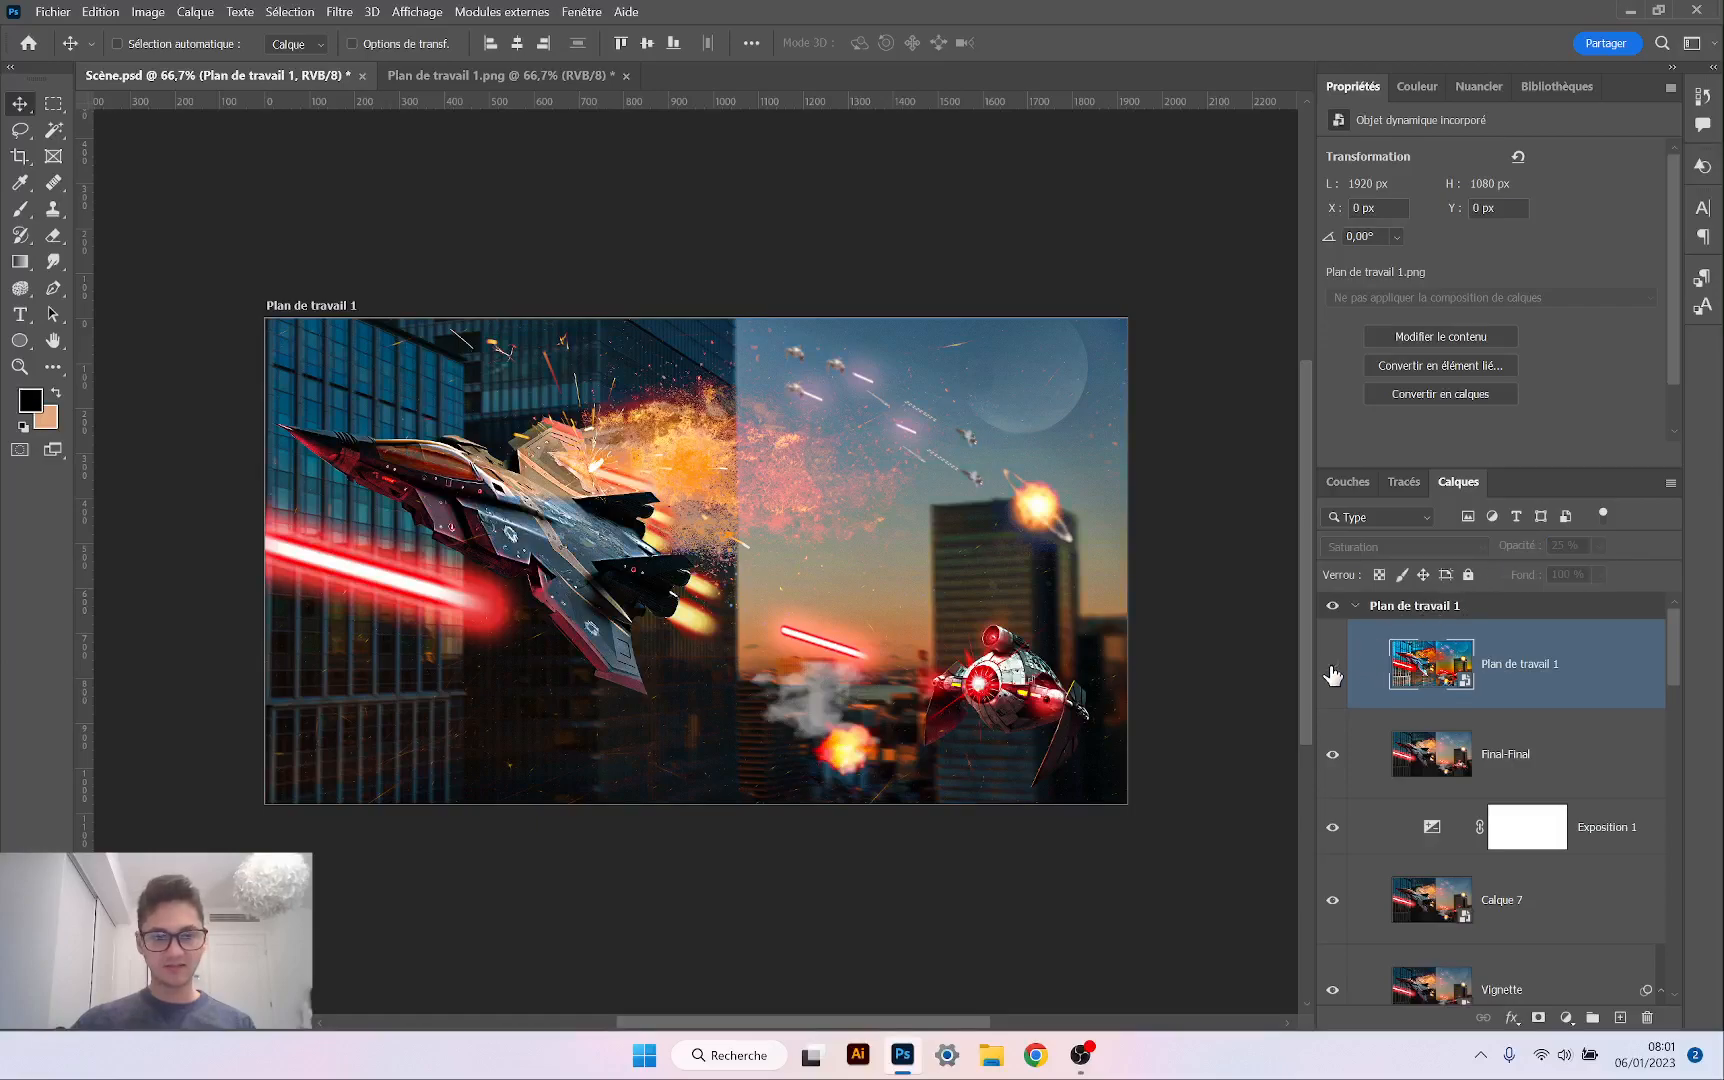
pyautogui.click(1332, 668)
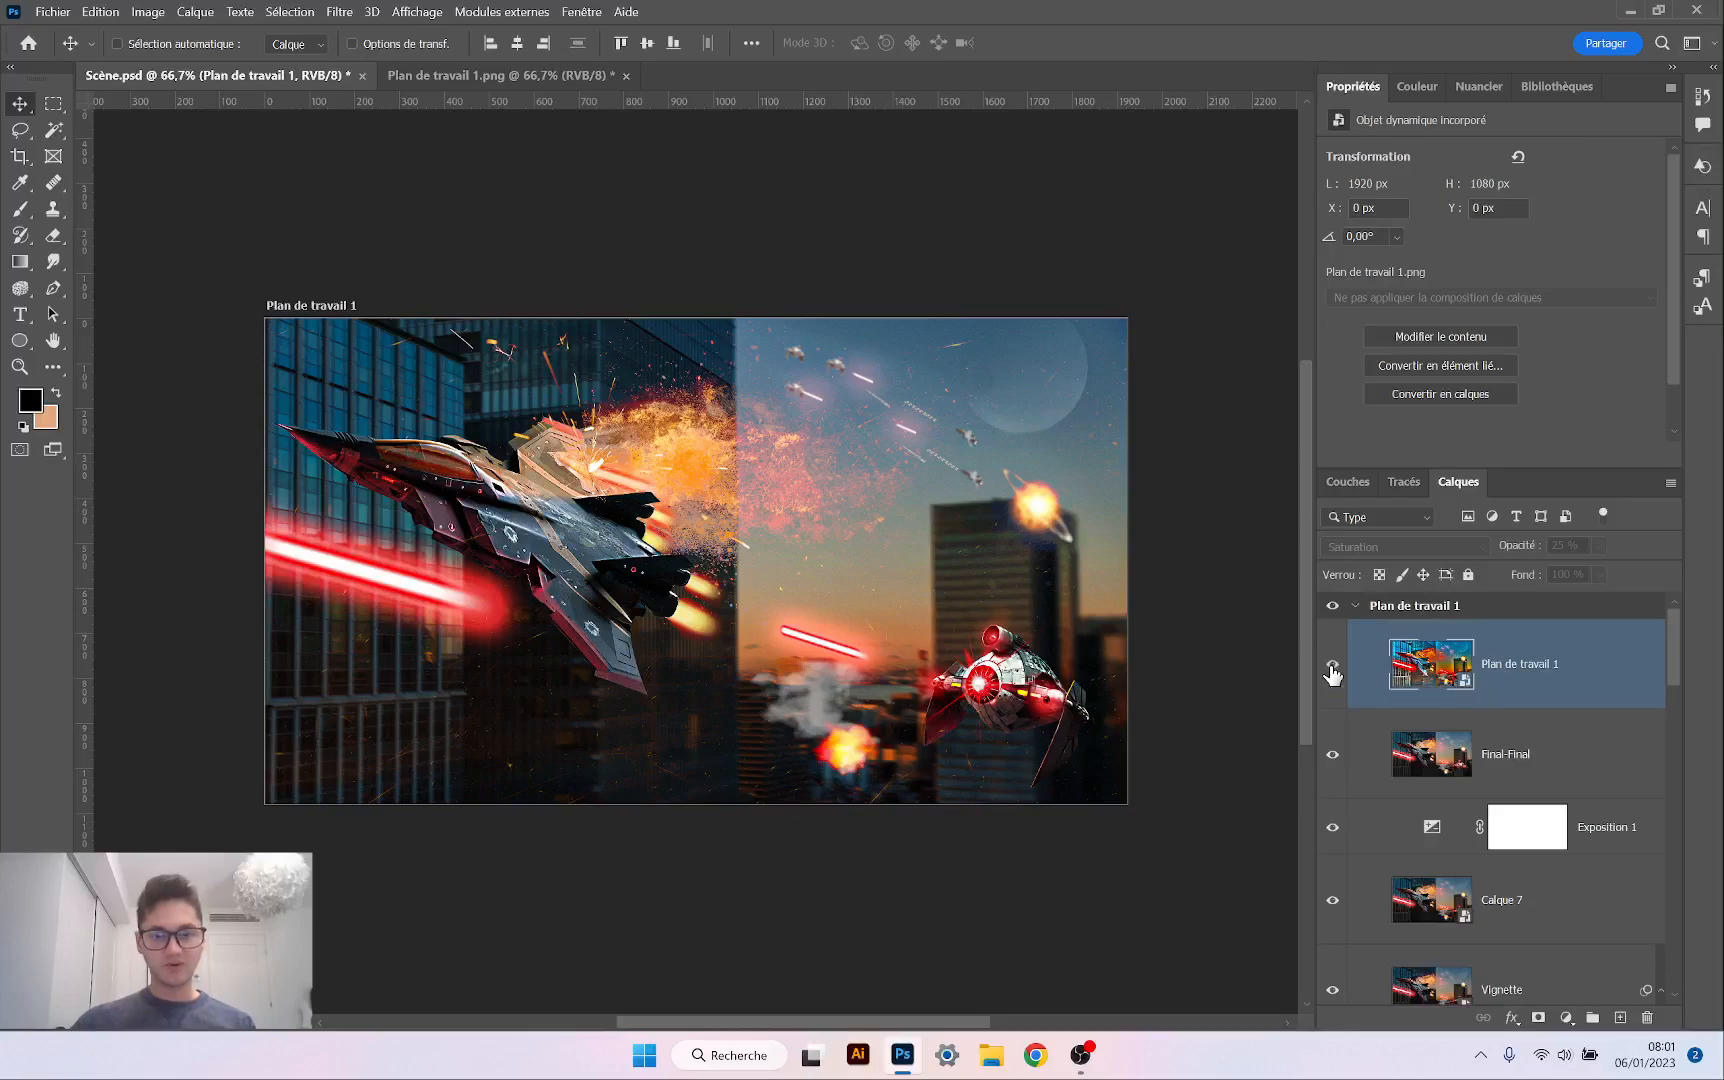
# Compare the scene with and without the Plan de travail 1 layer and look through the available adjustment layers
pyautogui.click(1333, 670)
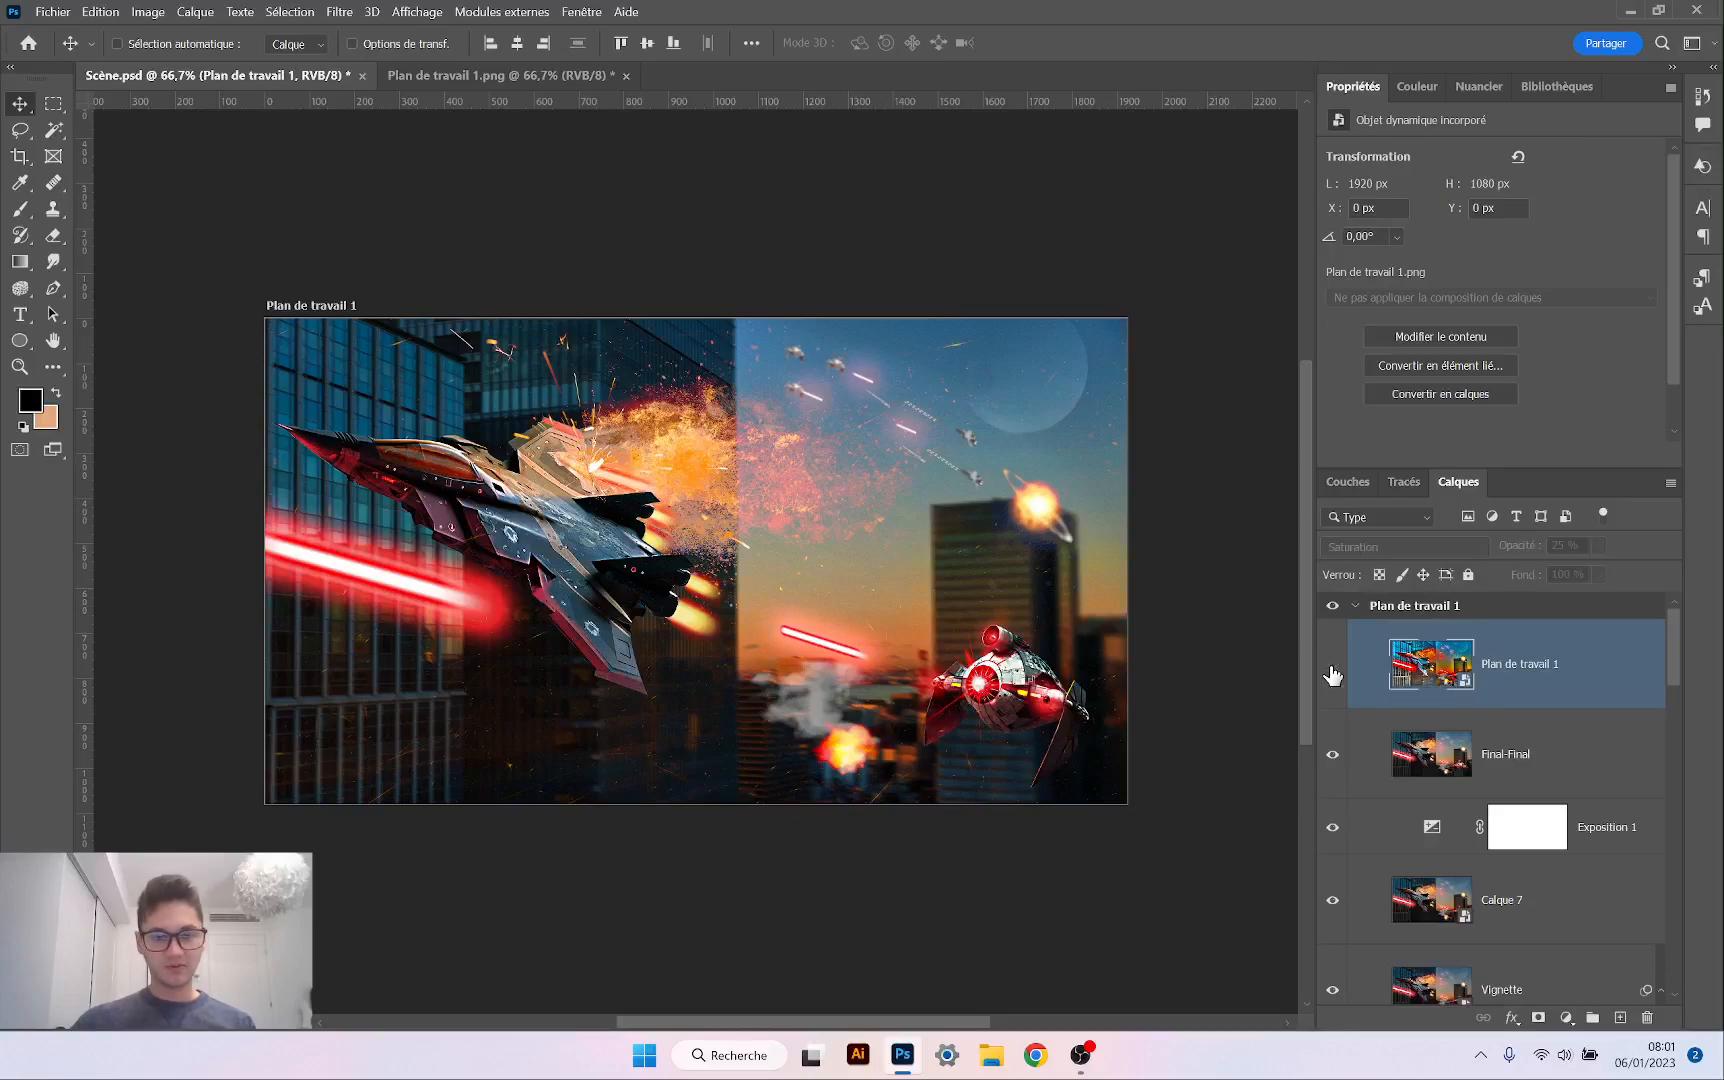
pyautogui.click(1333, 675)
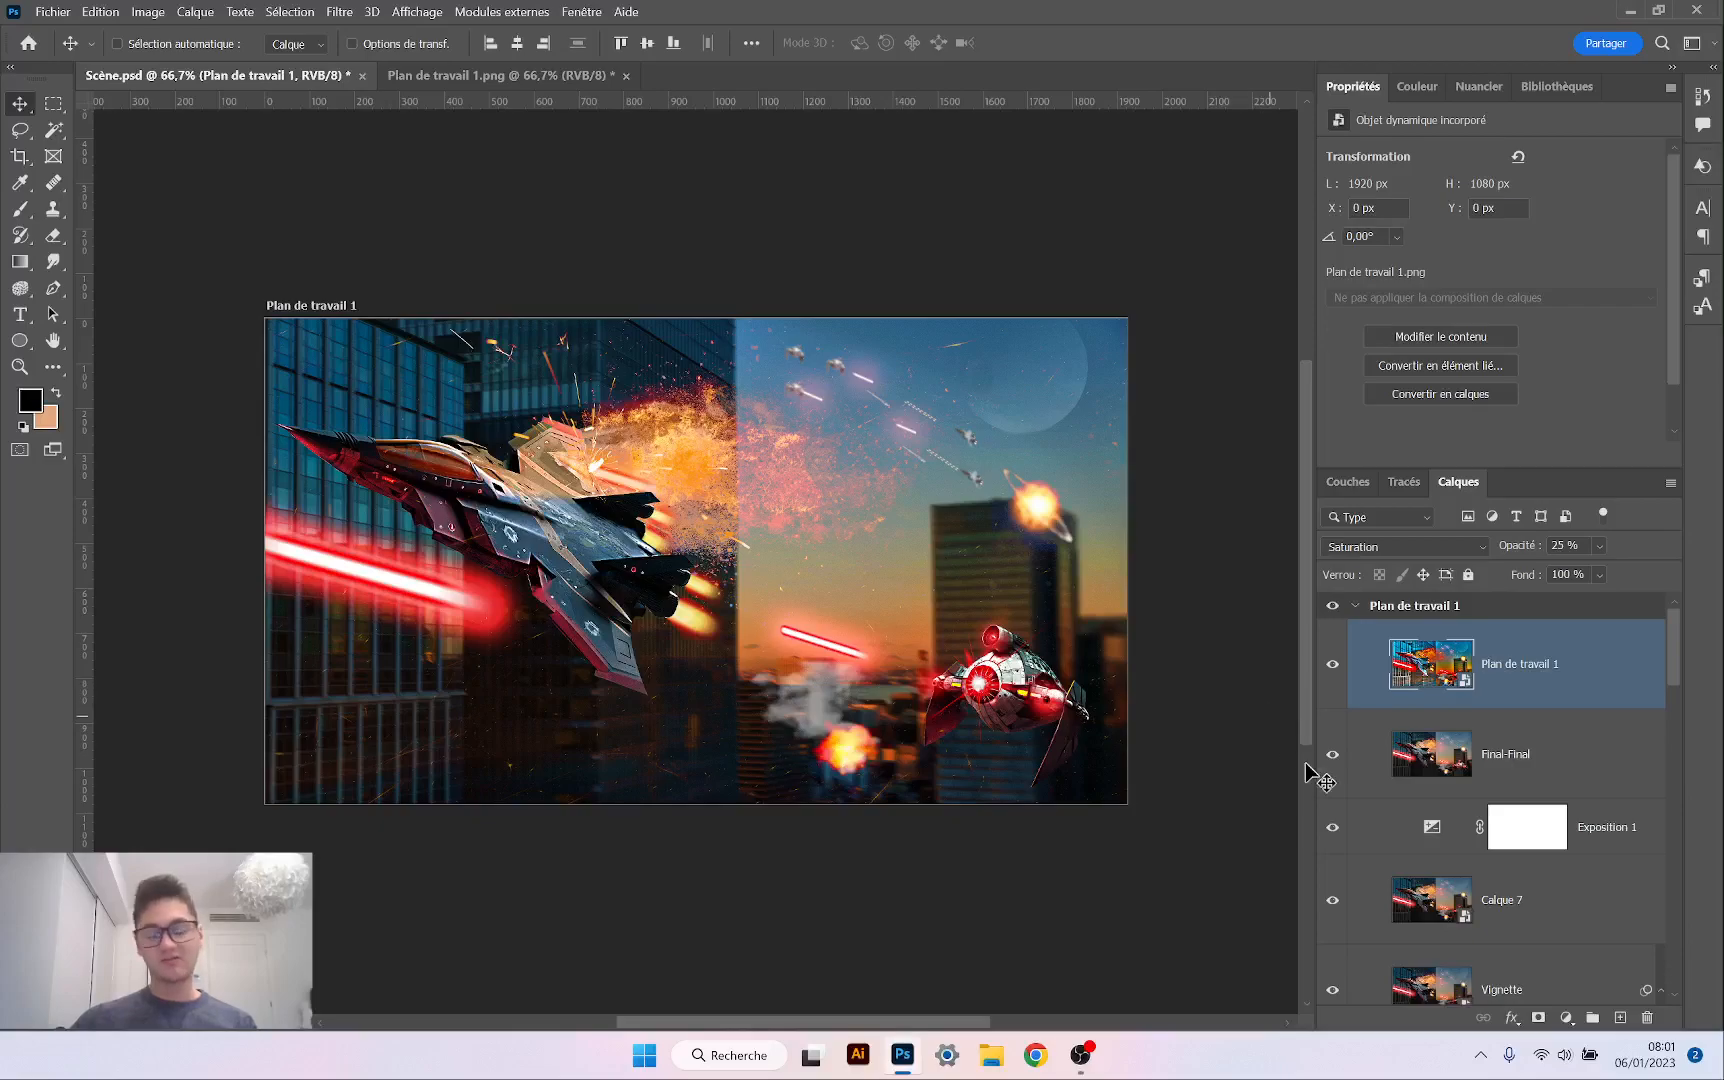
pyautogui.click(1566, 1018)
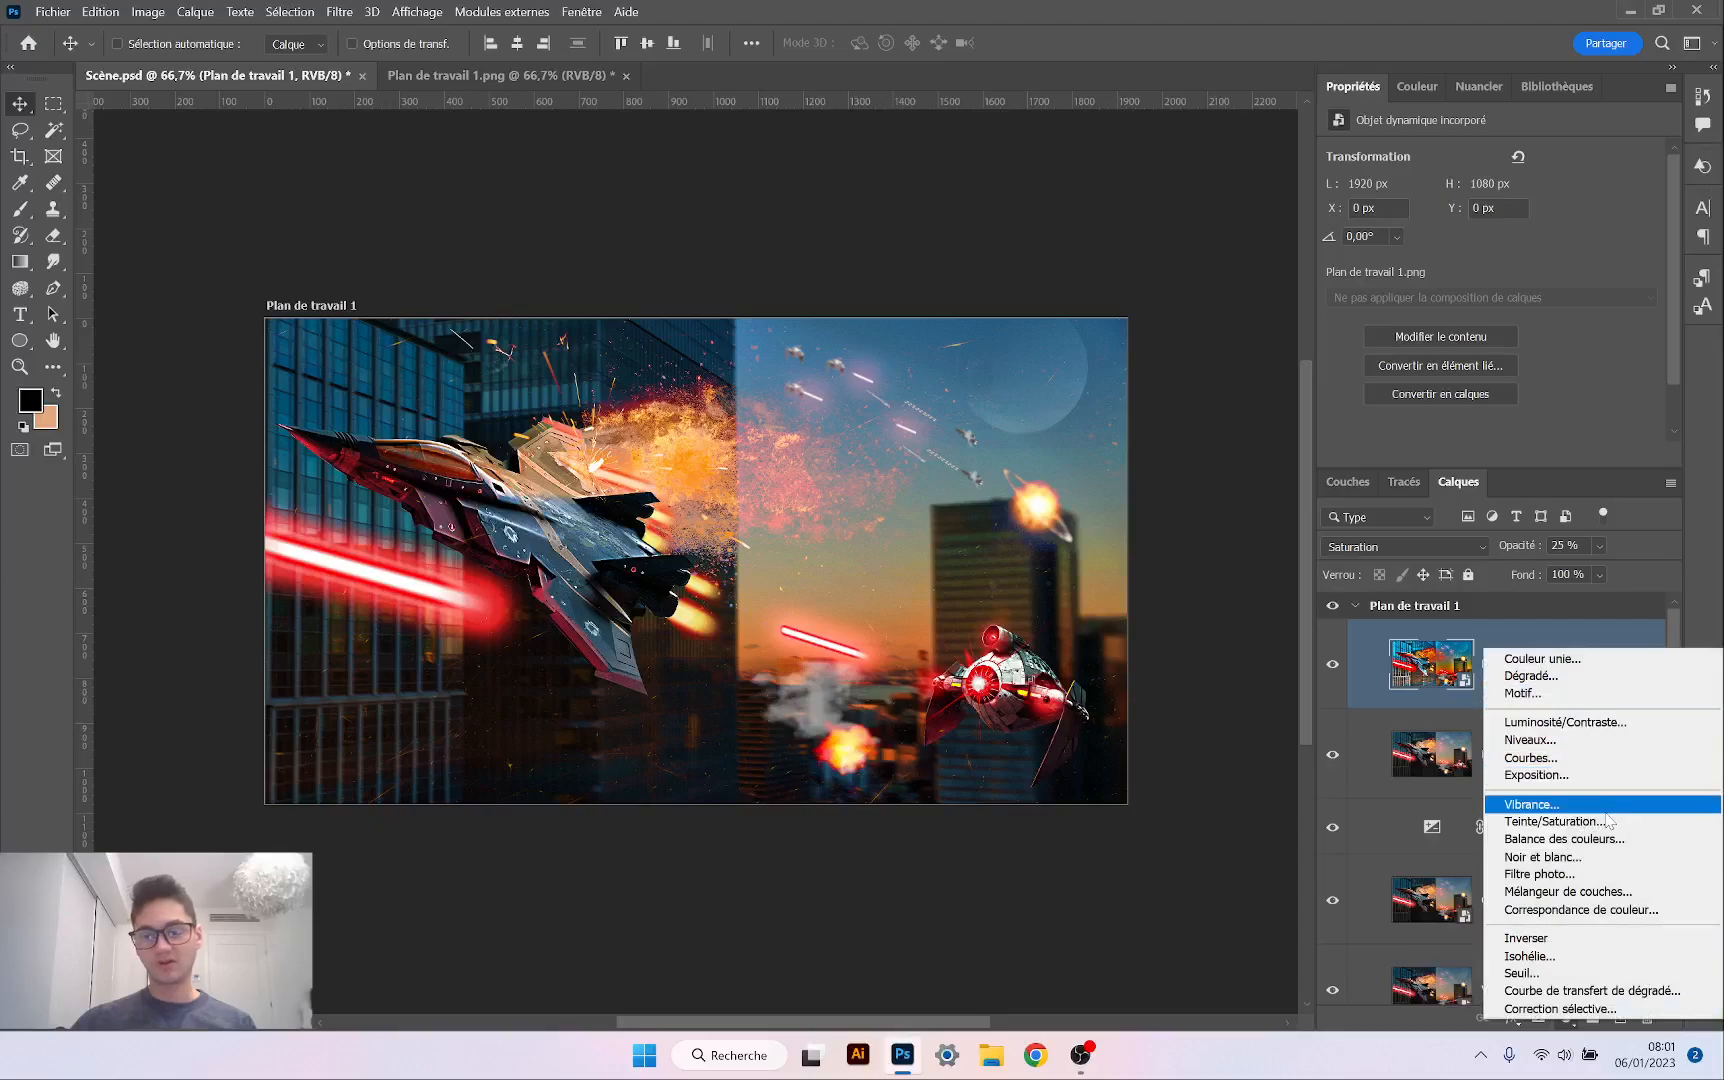
pyautogui.click(1142, 882)
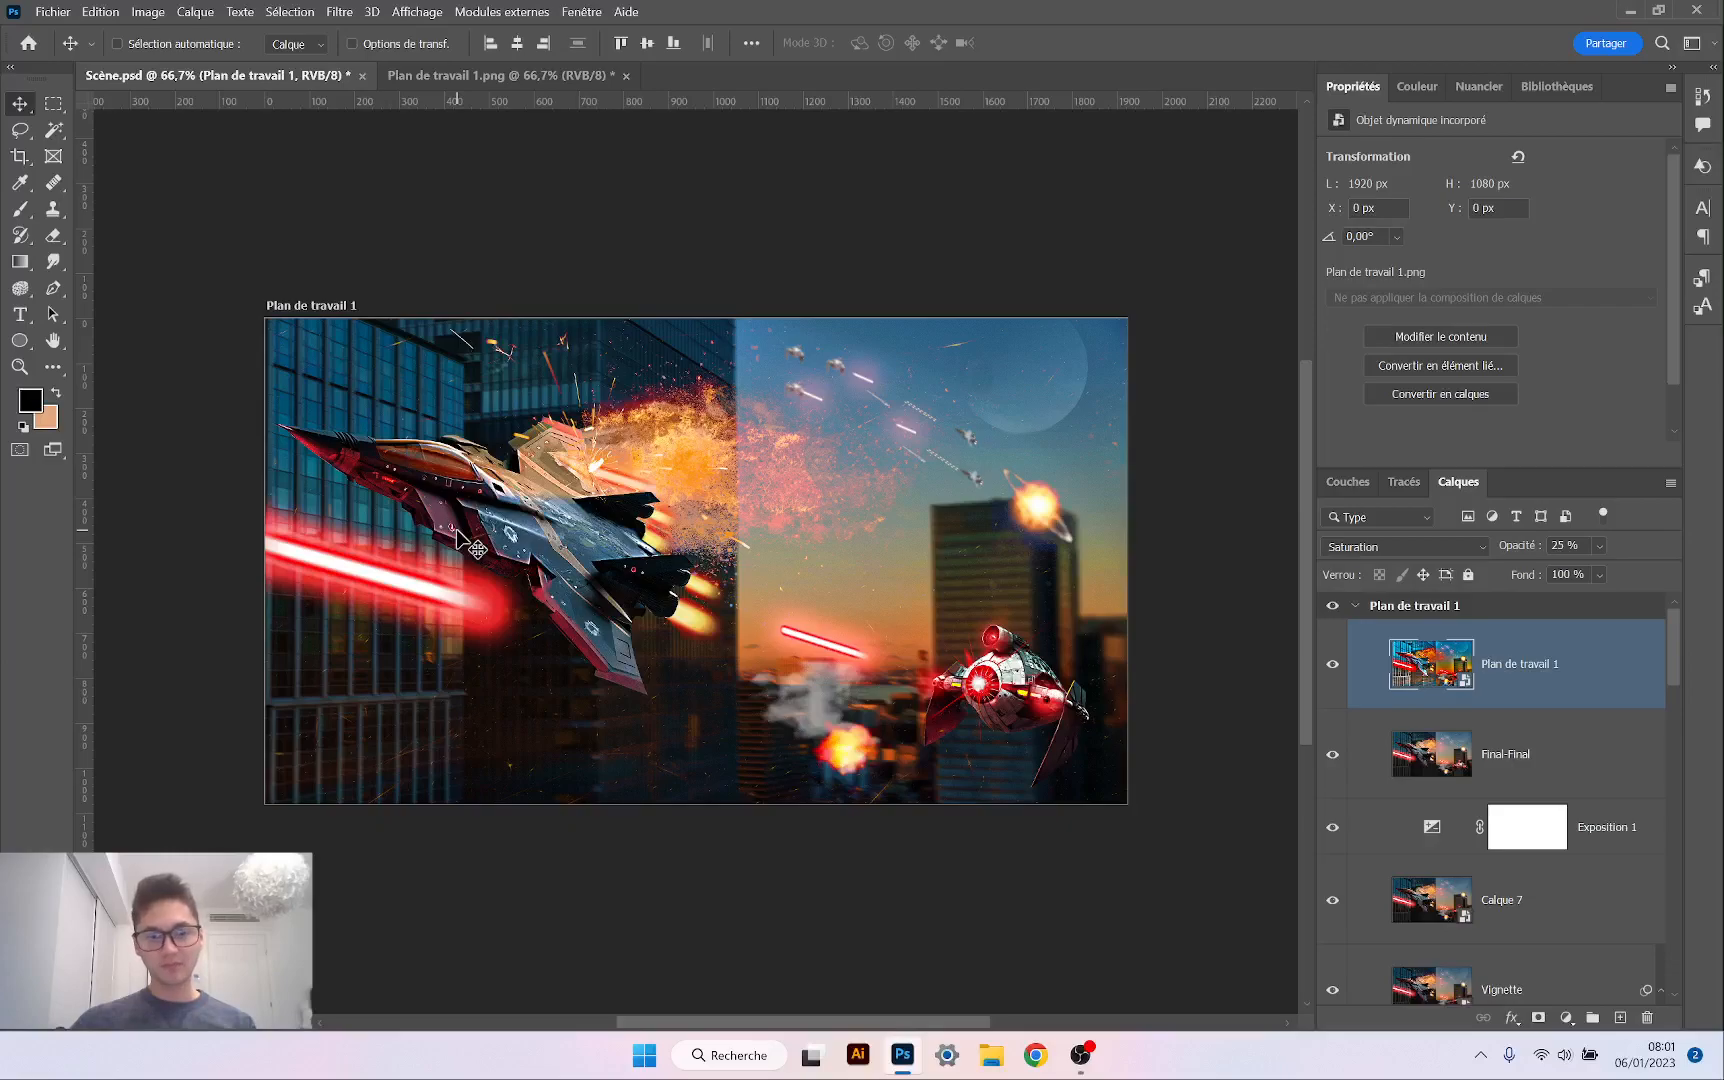
# Add a layer mask to Plan de travail 1 and paint it black at 56 % brush opacity over the orange sky above the red laser
pyautogui.click(1540, 1018)
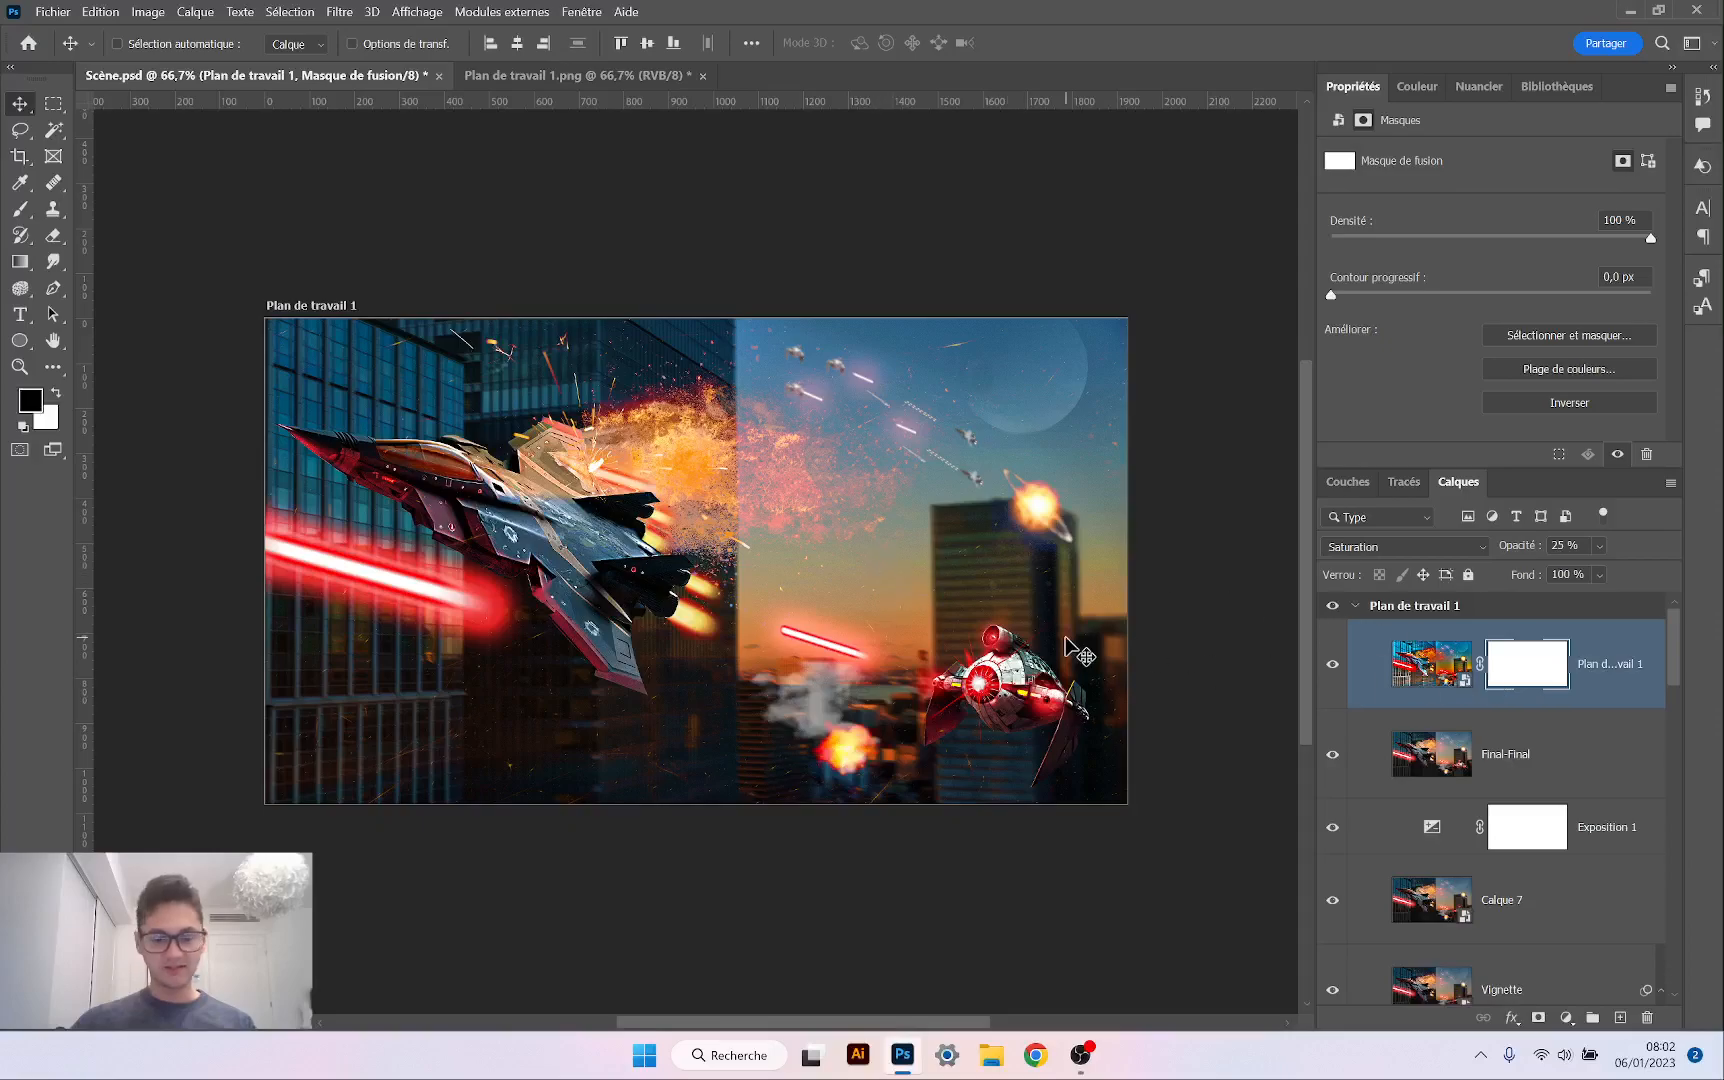
pyautogui.scroll(3, 857, 605)
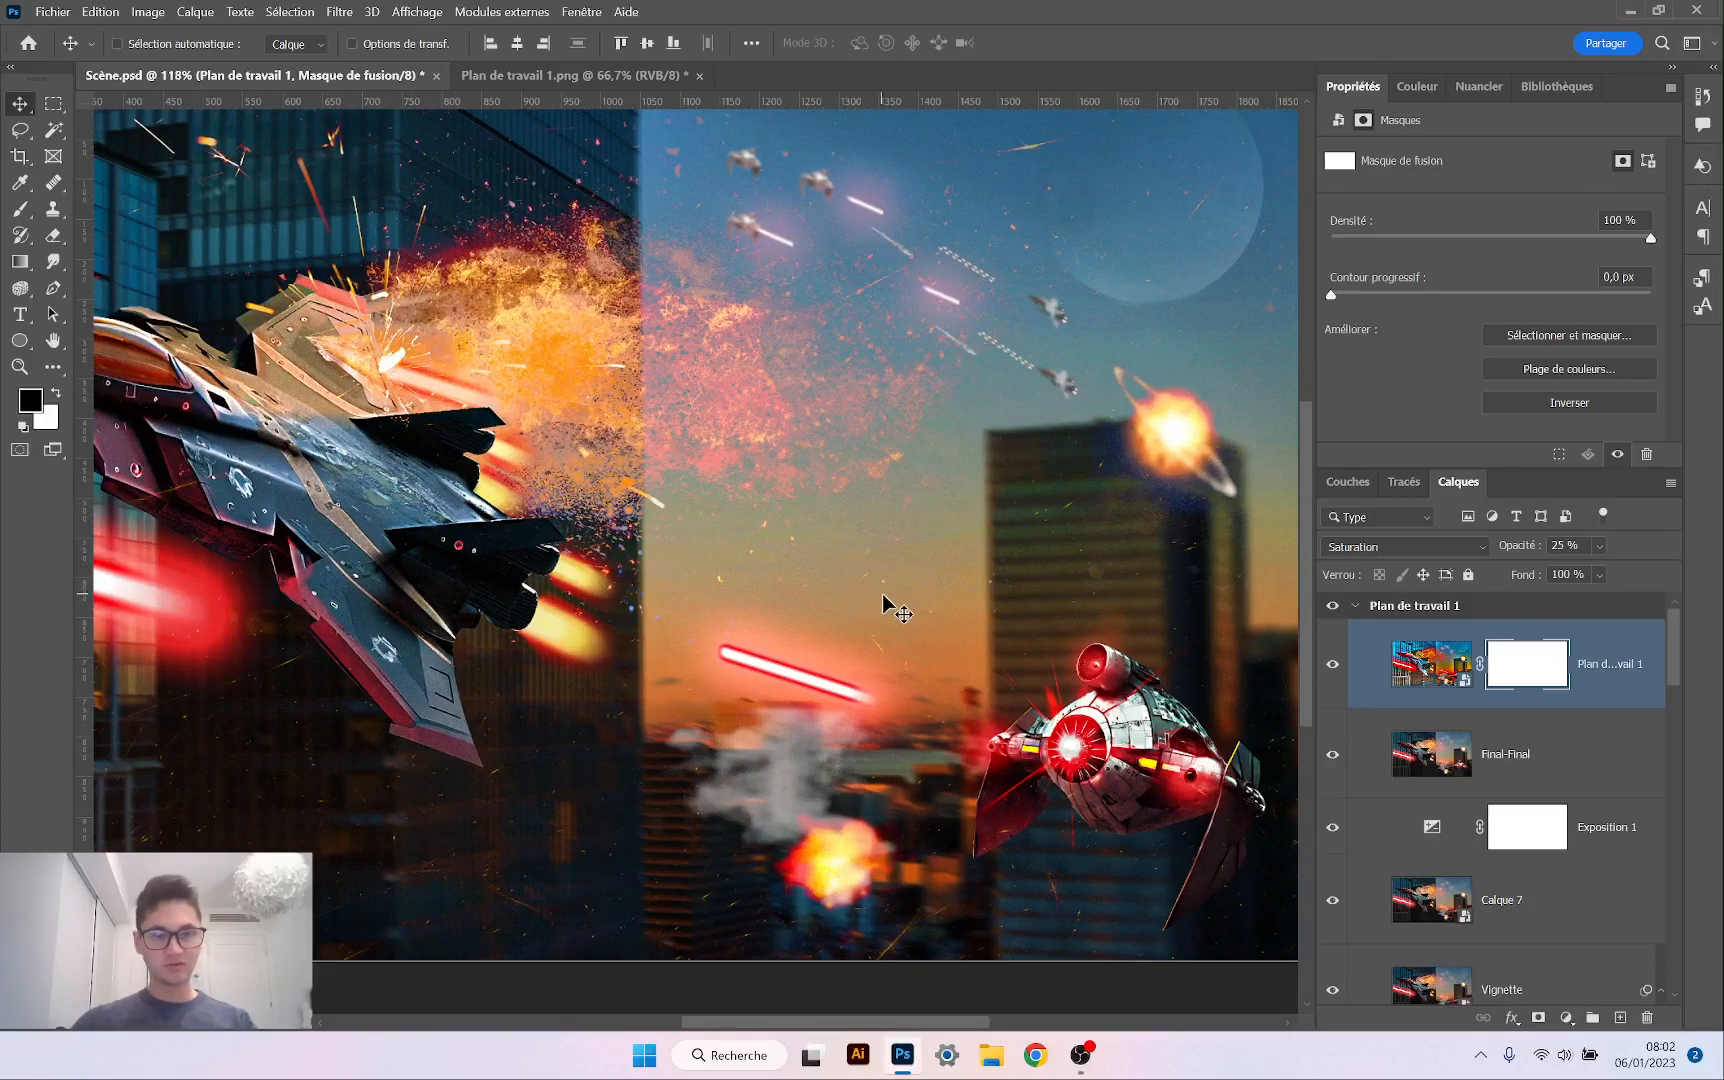
pyautogui.click(20, 210)
pyautogui.moveTo(1001, 600); pyautogui.dragTo(912, 600)
pyautogui.moveTo(741, 572); pyautogui.dragTo(712, 566)
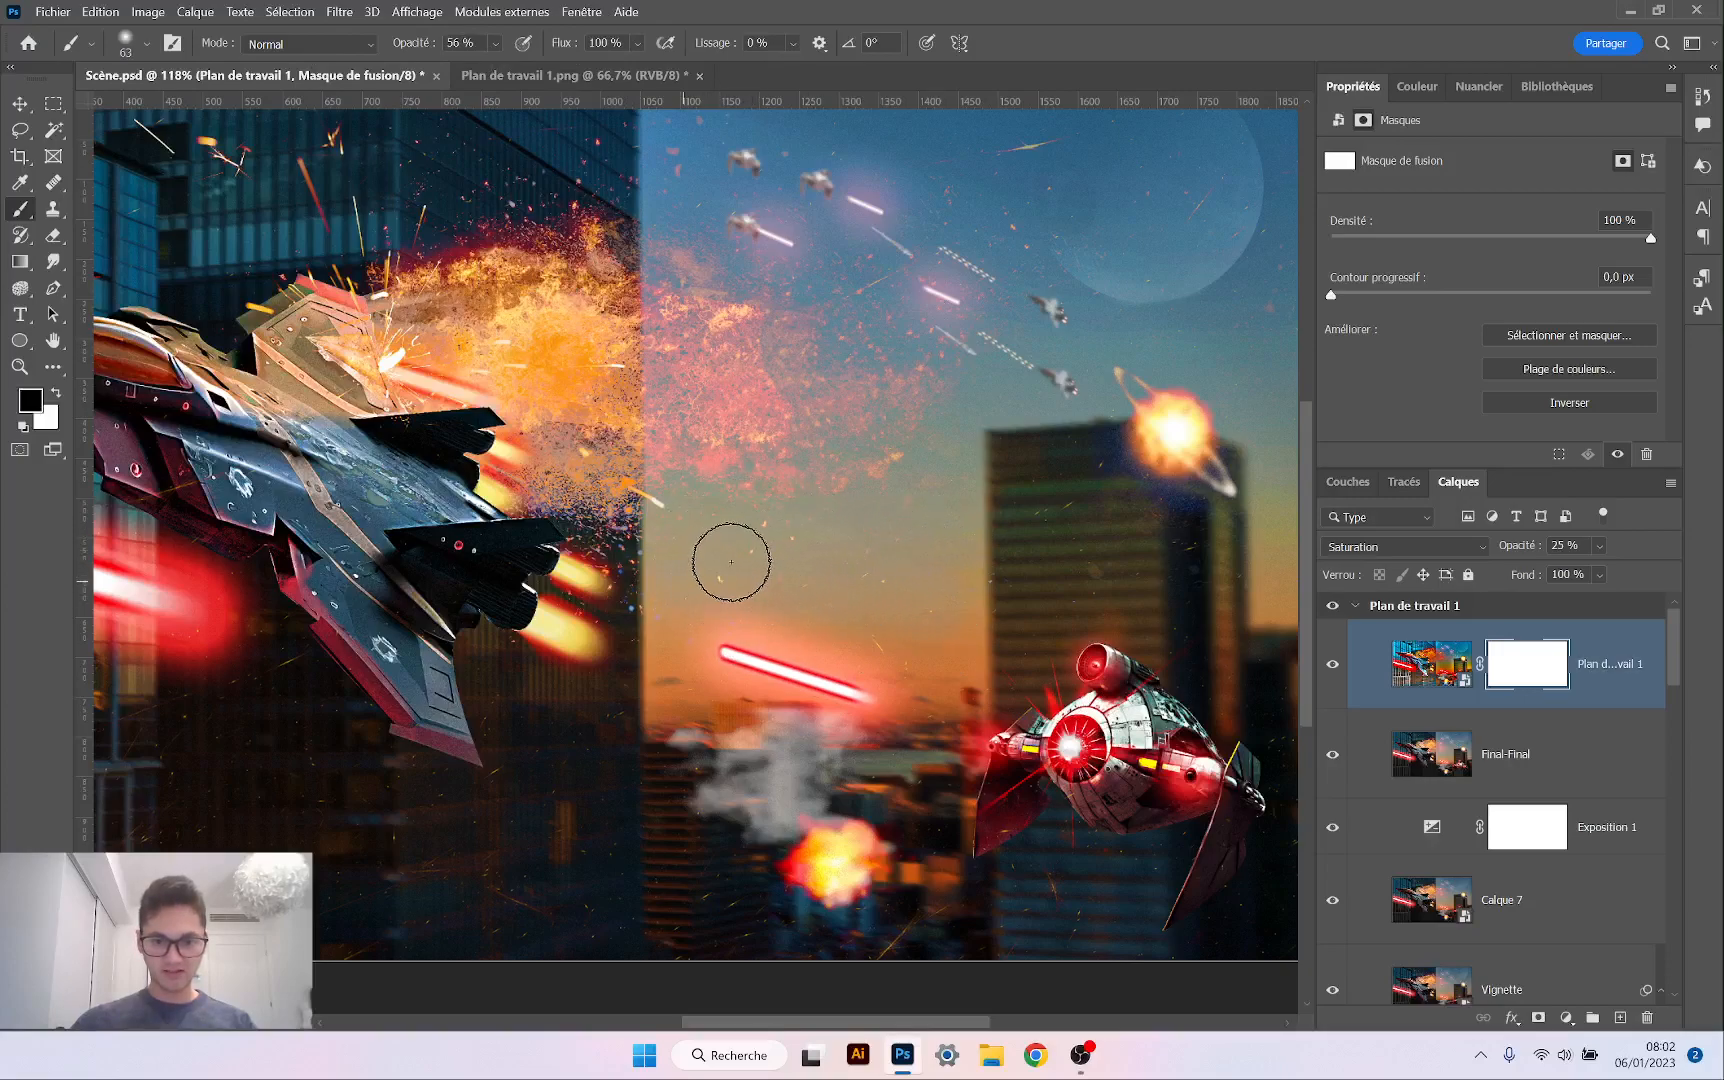
pyautogui.moveTo(947, 568)
pyautogui.mouseDown()
pyautogui.moveTo(943, 584)
pyautogui.moveTo(747, 534)
pyautogui.moveTo(693, 565)
pyautogui.mouseUp()
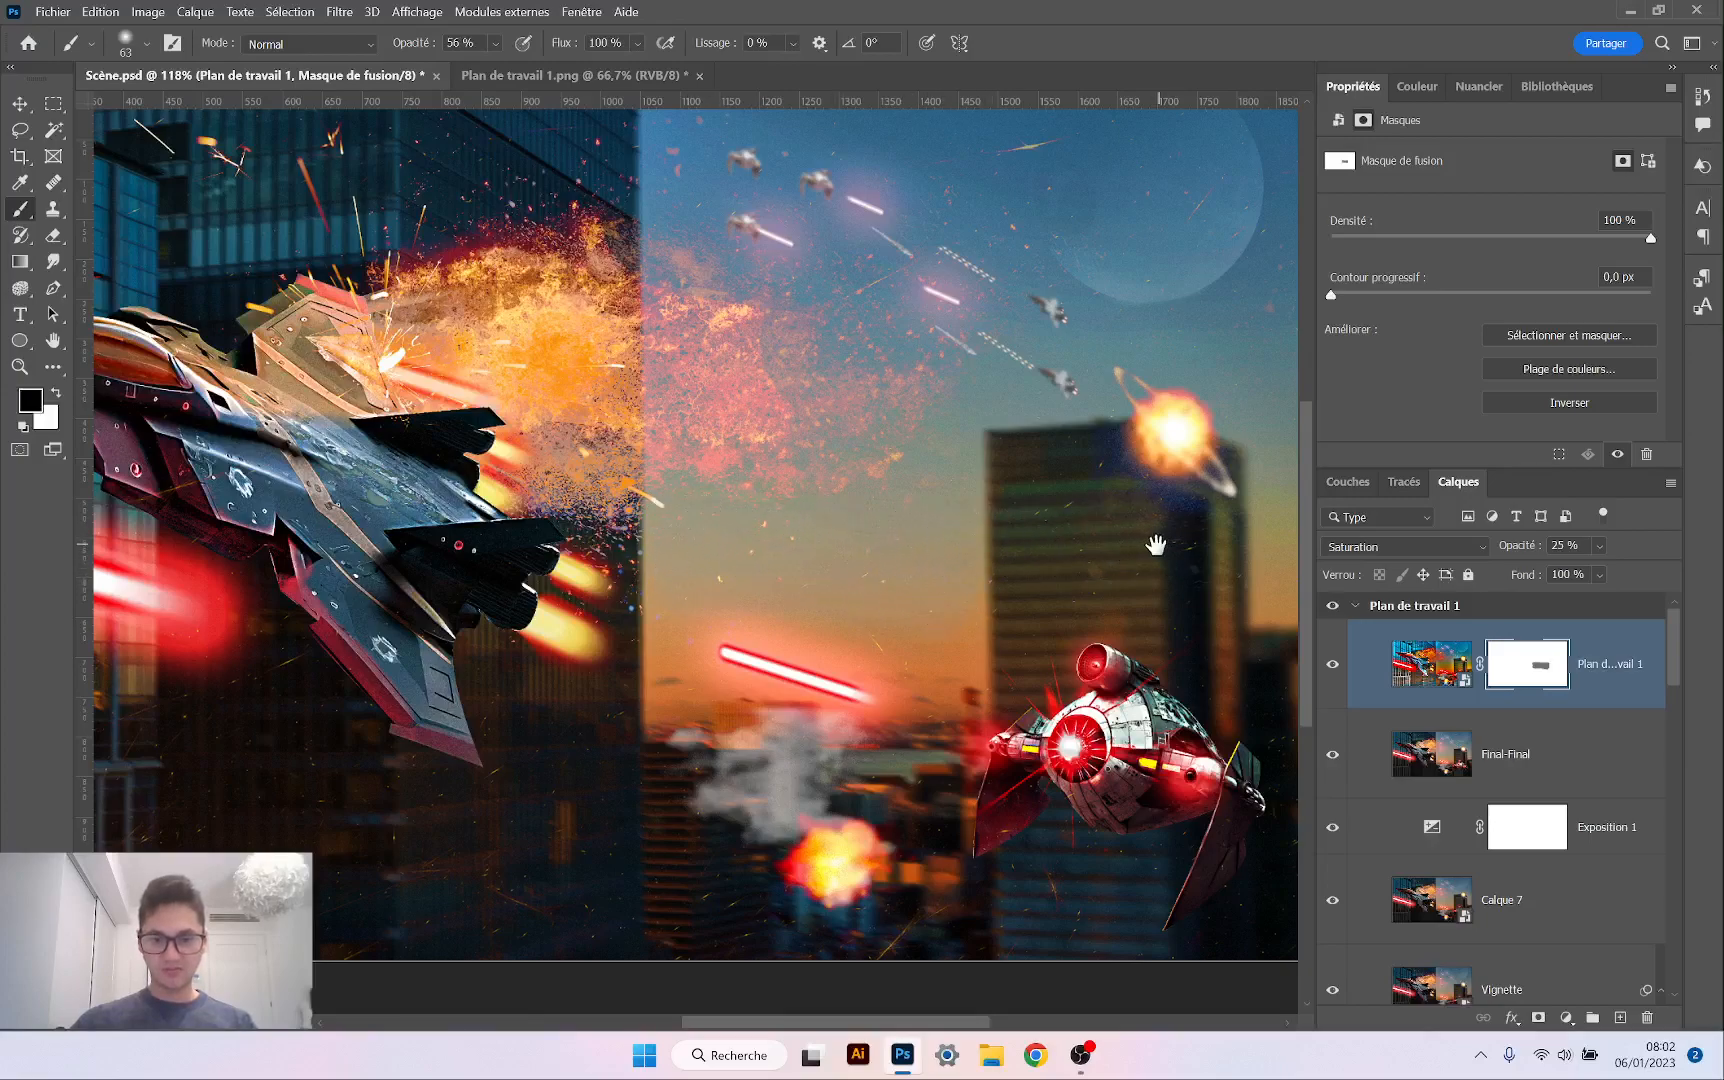
pyautogui.hscroll(3, 1154, 540)
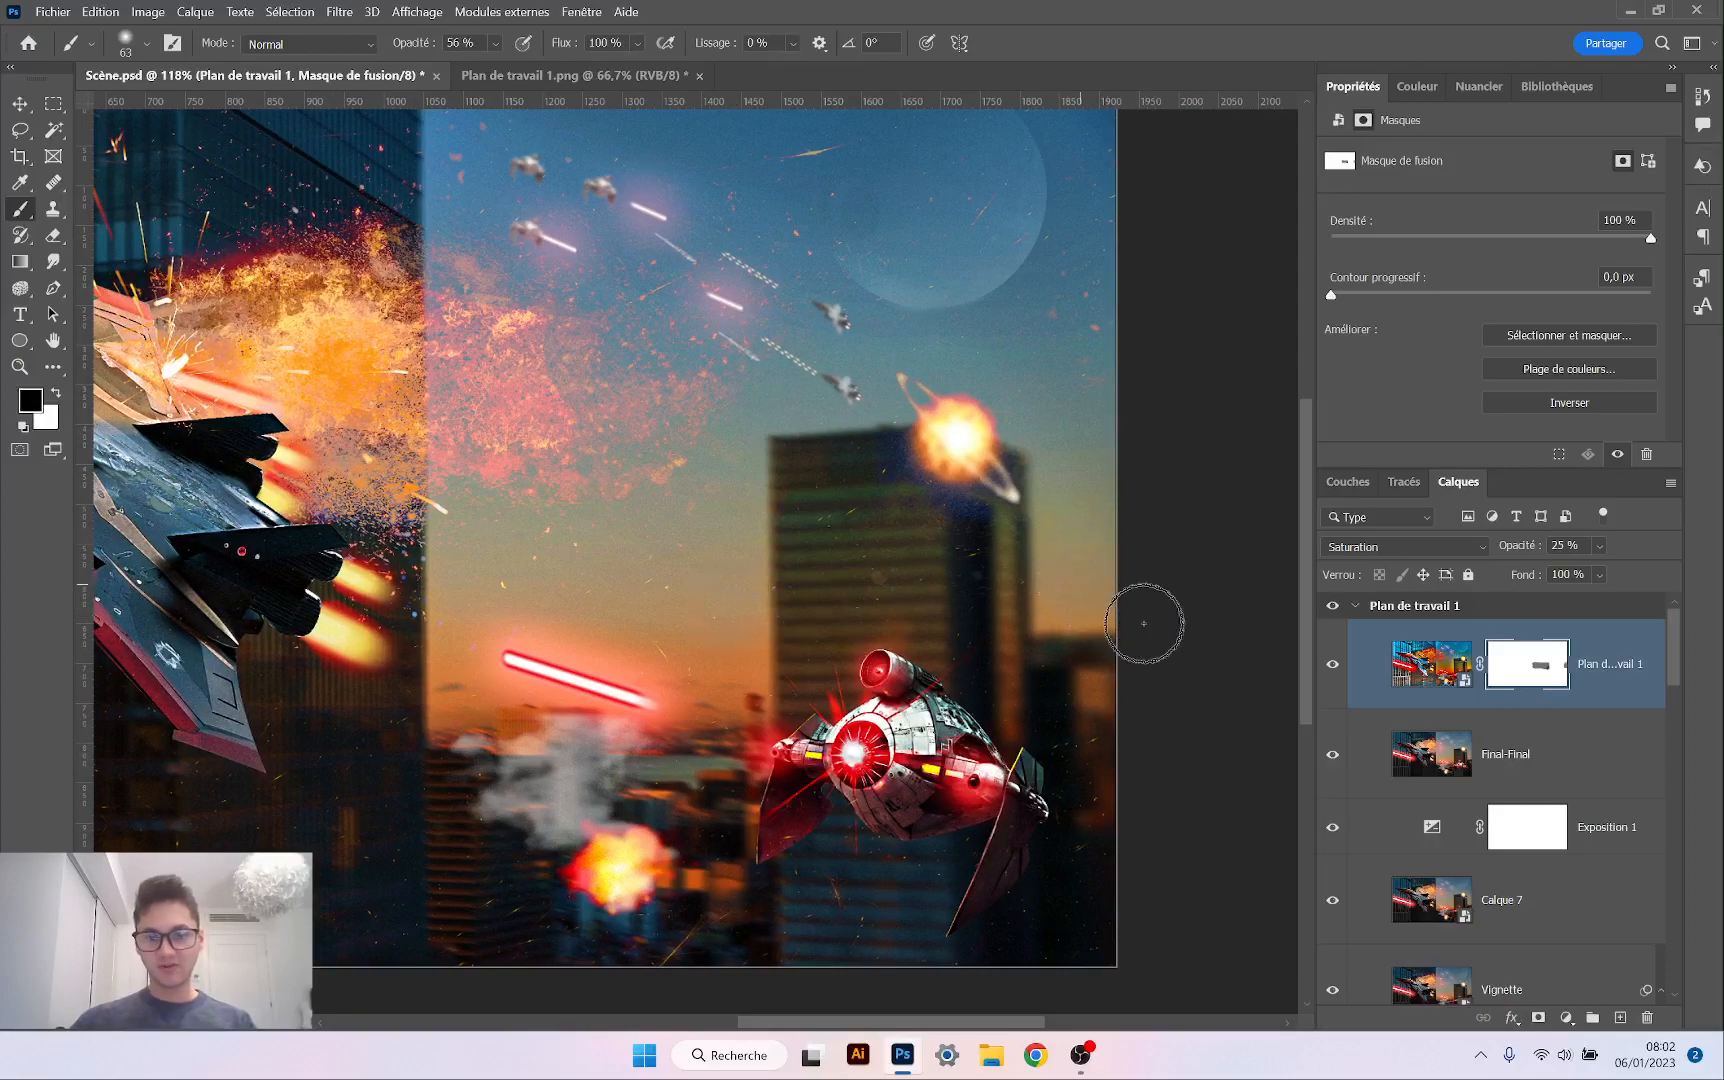
# Extend the black mask painting down the sky on both sides of the red laser near the horizon, reducing the brush size to 54
pyautogui.scroll(-5, 1189, 677)
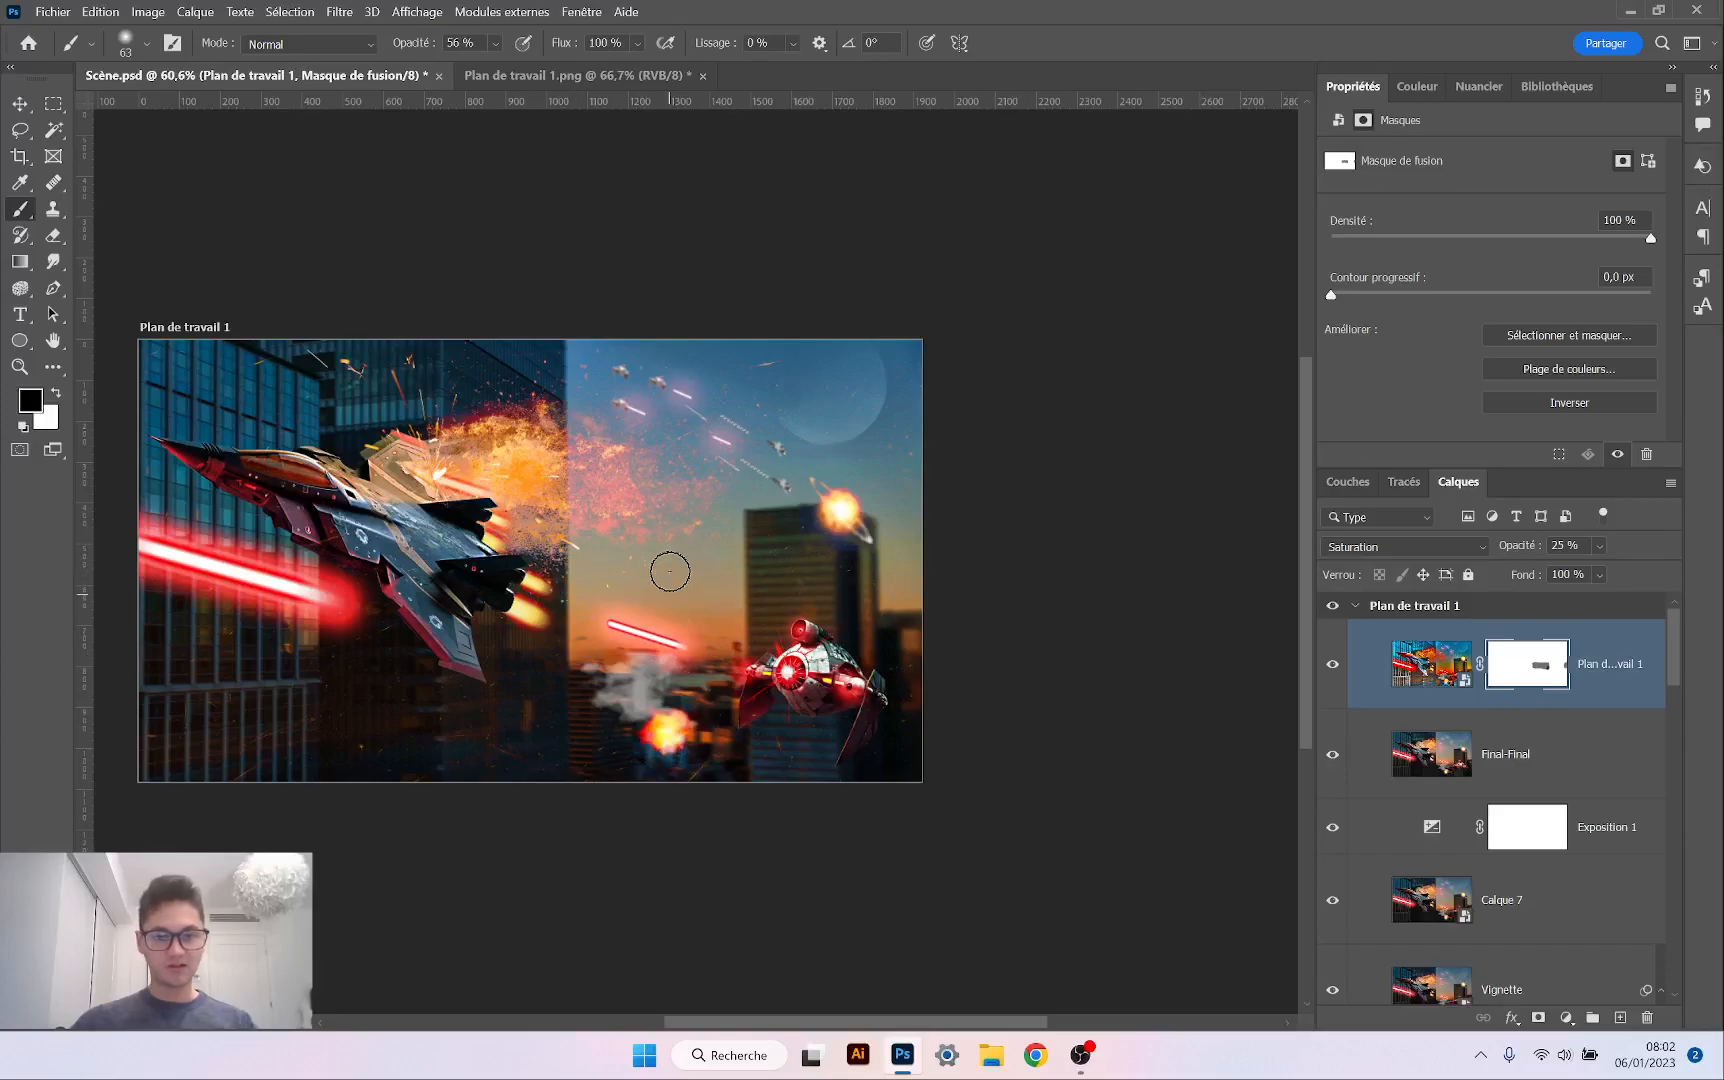
pyautogui.scroll(5, 666, 573)
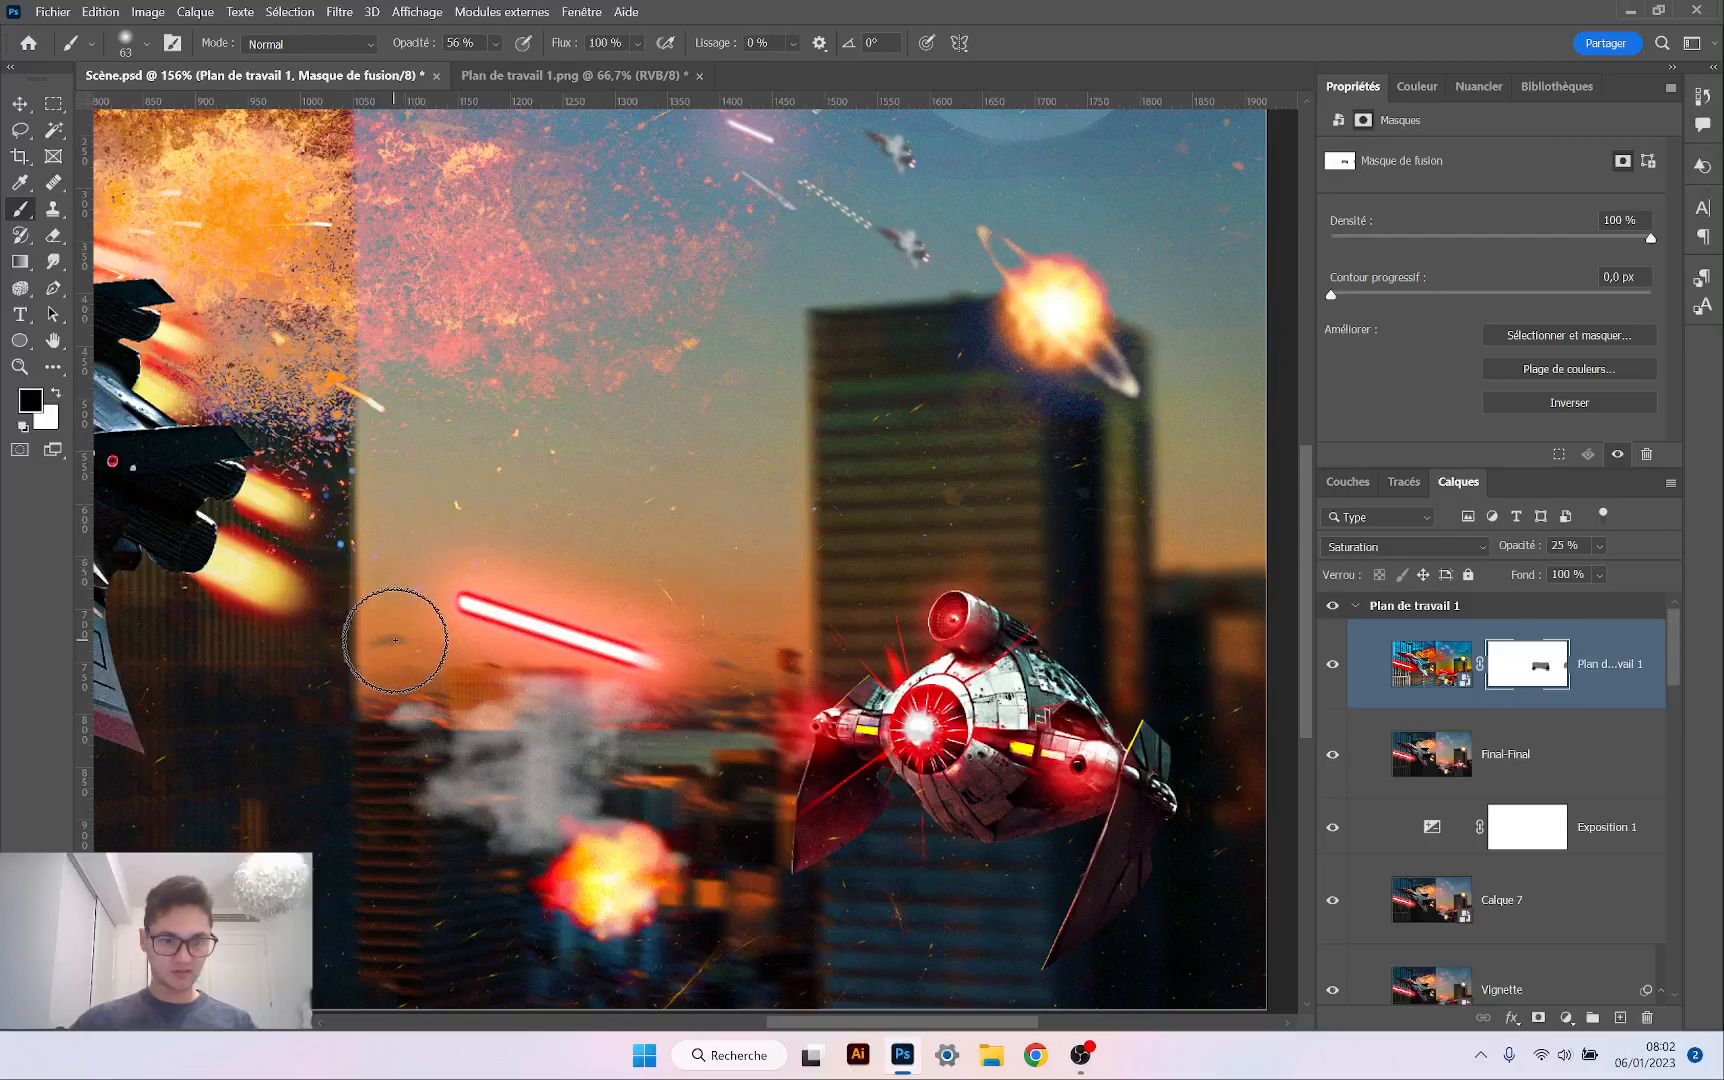
pyautogui.moveTo(414, 622); pyautogui.dragTo(405, 628)
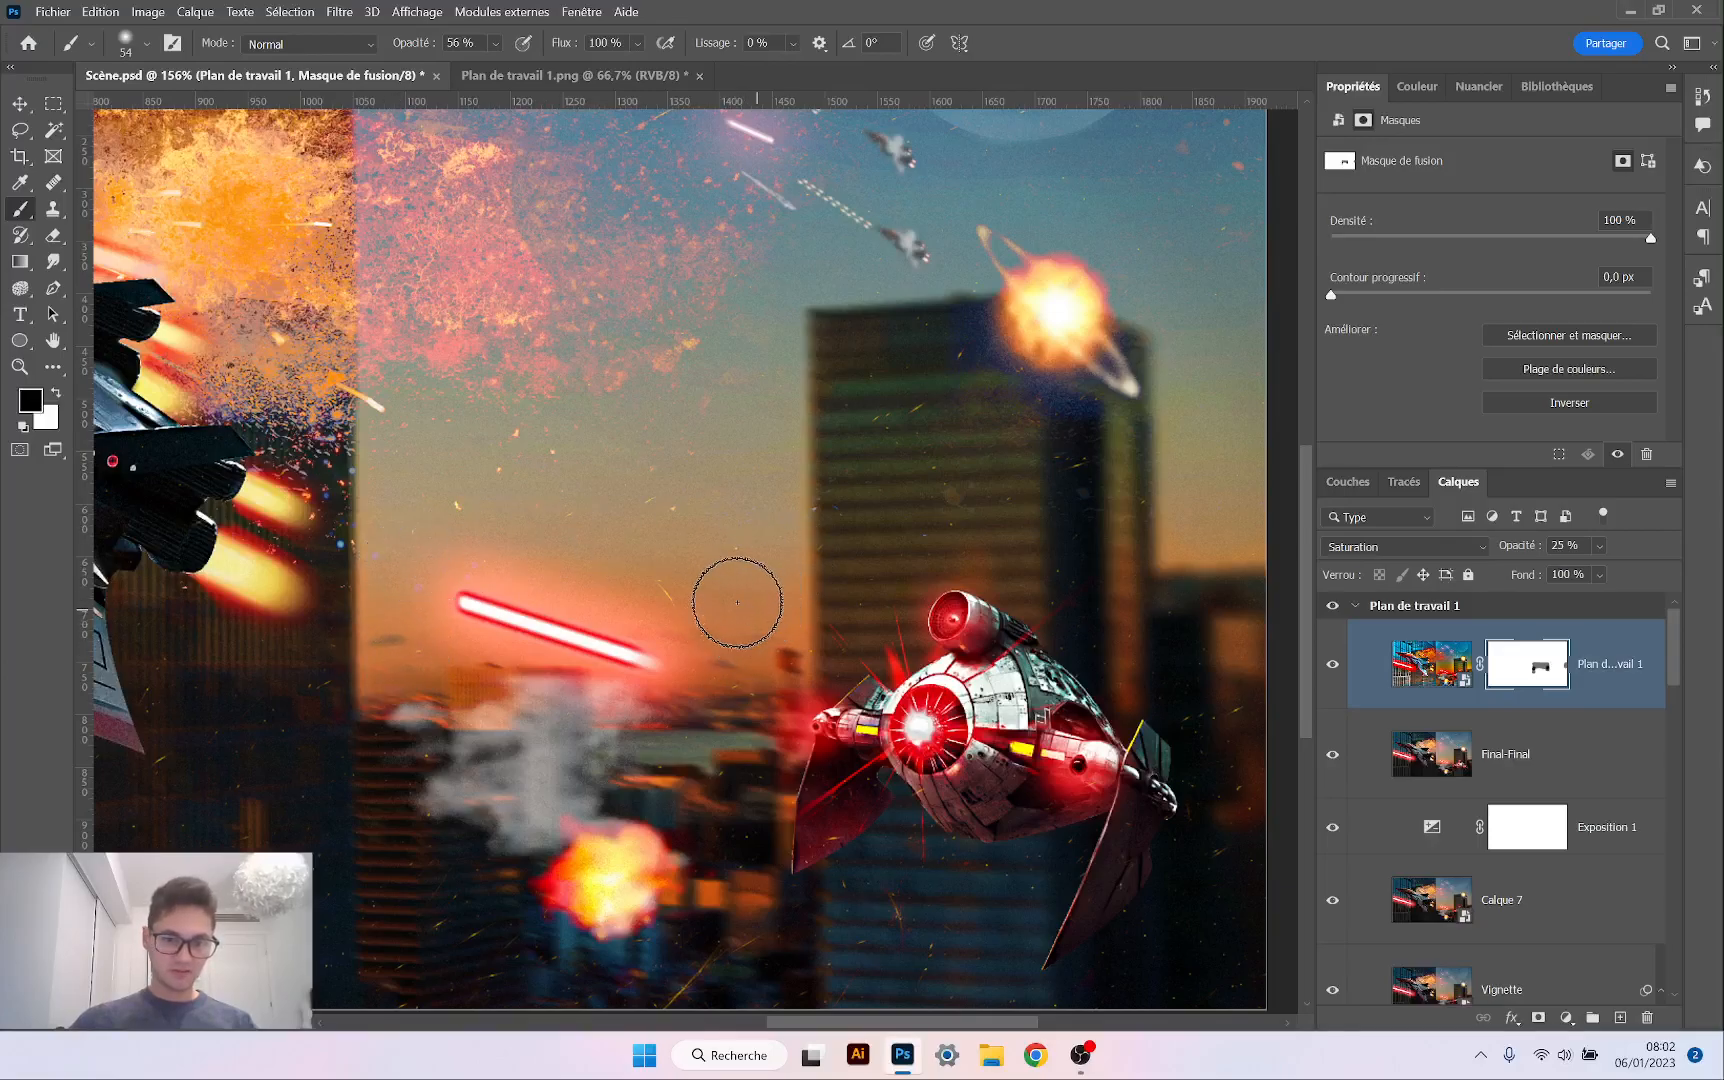
# Compare the whole scene with the masked Plan de travail 1 layer hidden and shown, leaving it visible
pyautogui.scroll(-3, 666, 670)
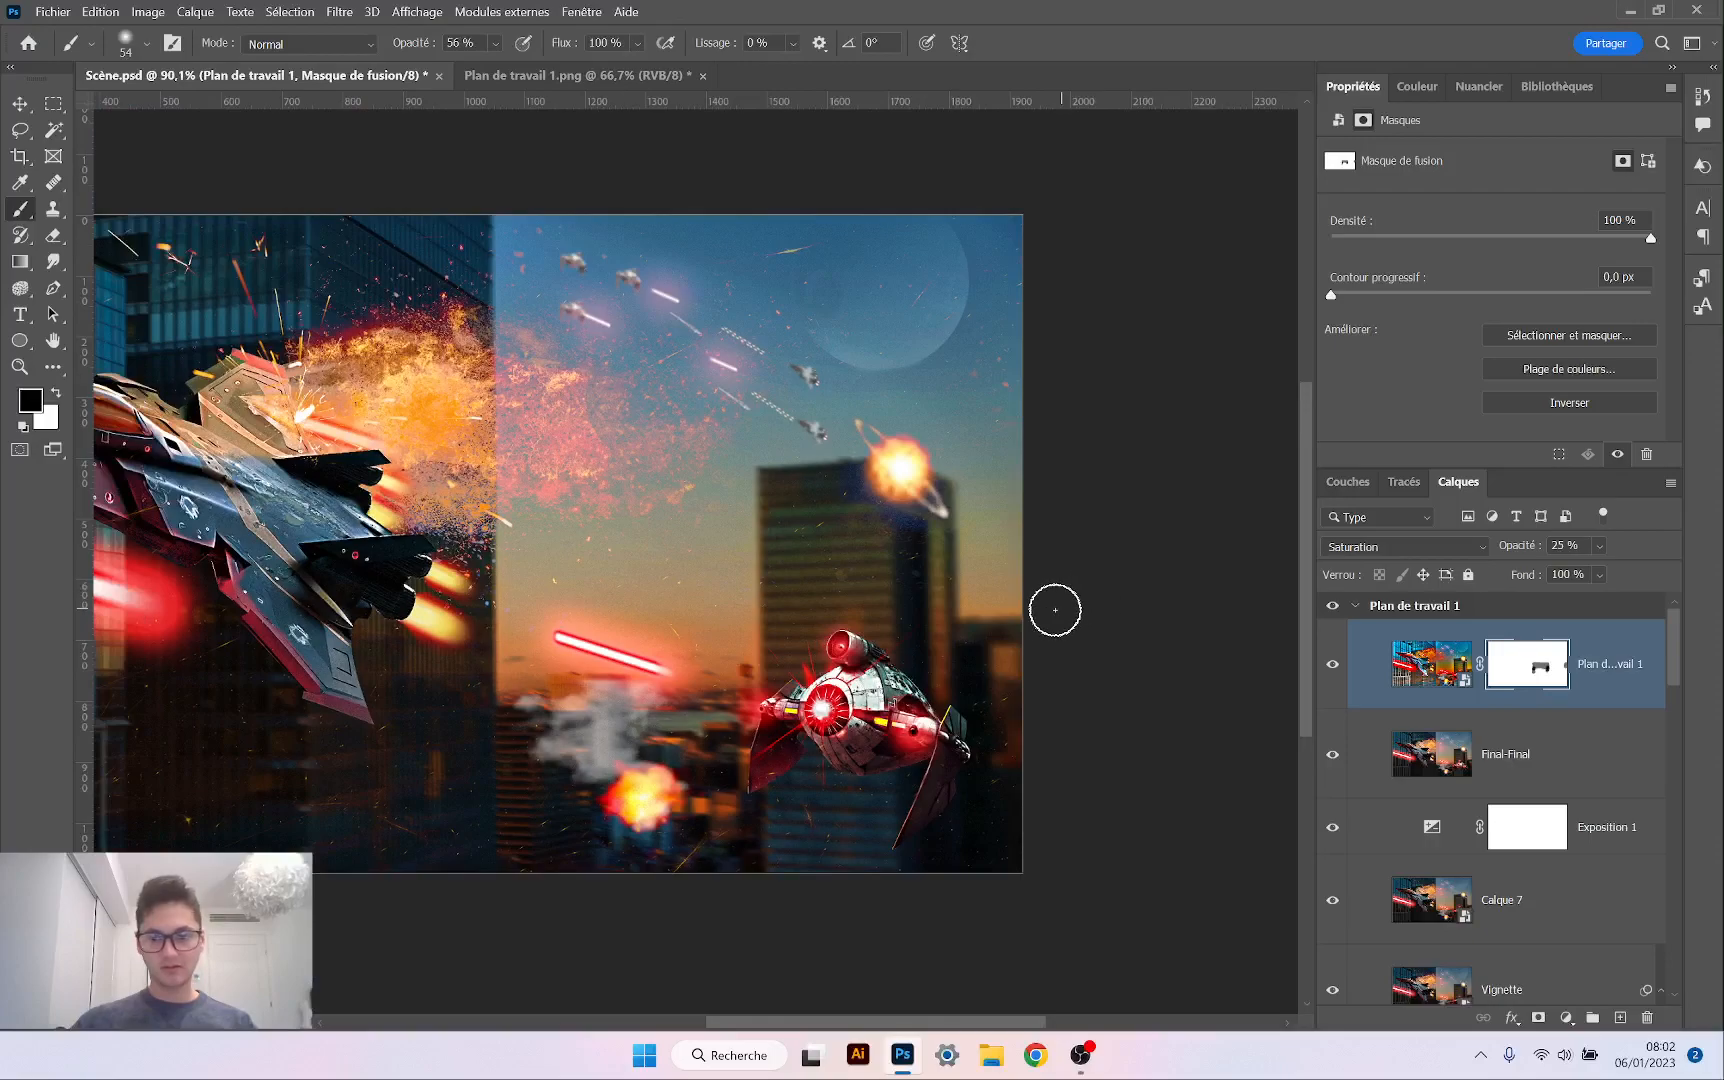
pyautogui.scroll(-1, 982, 604)
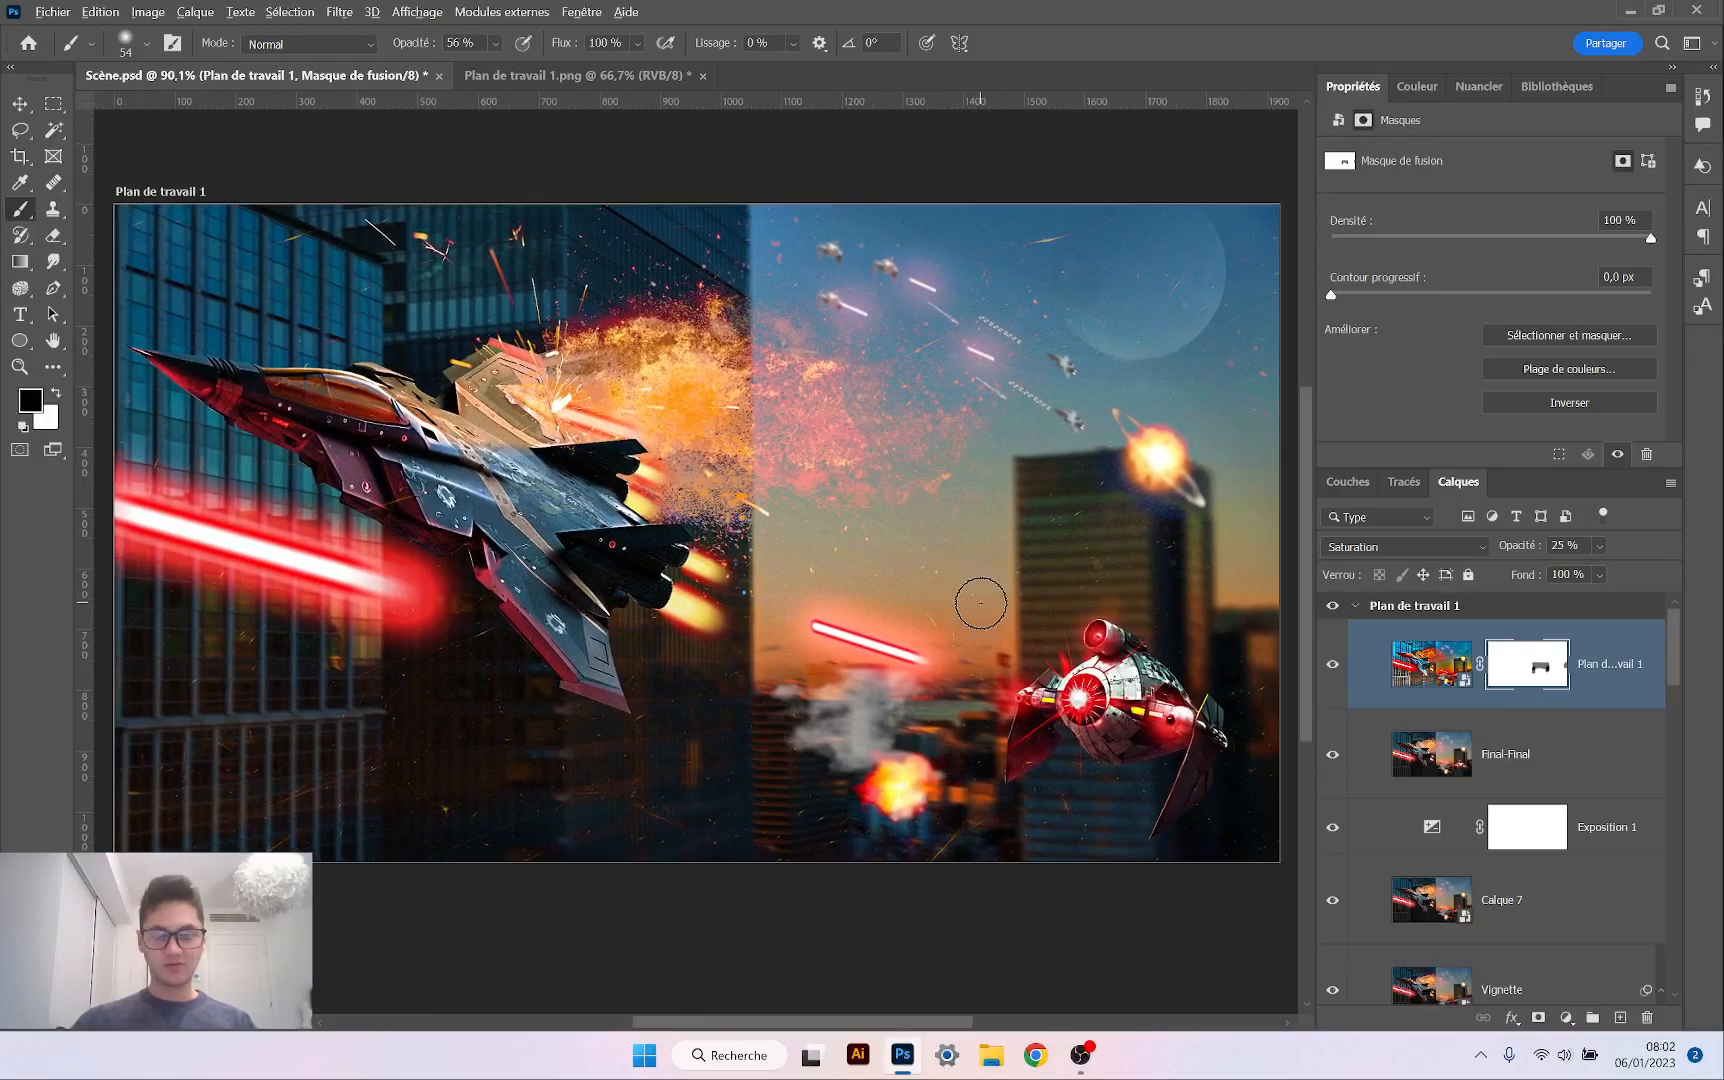
pyautogui.click(1332, 665)
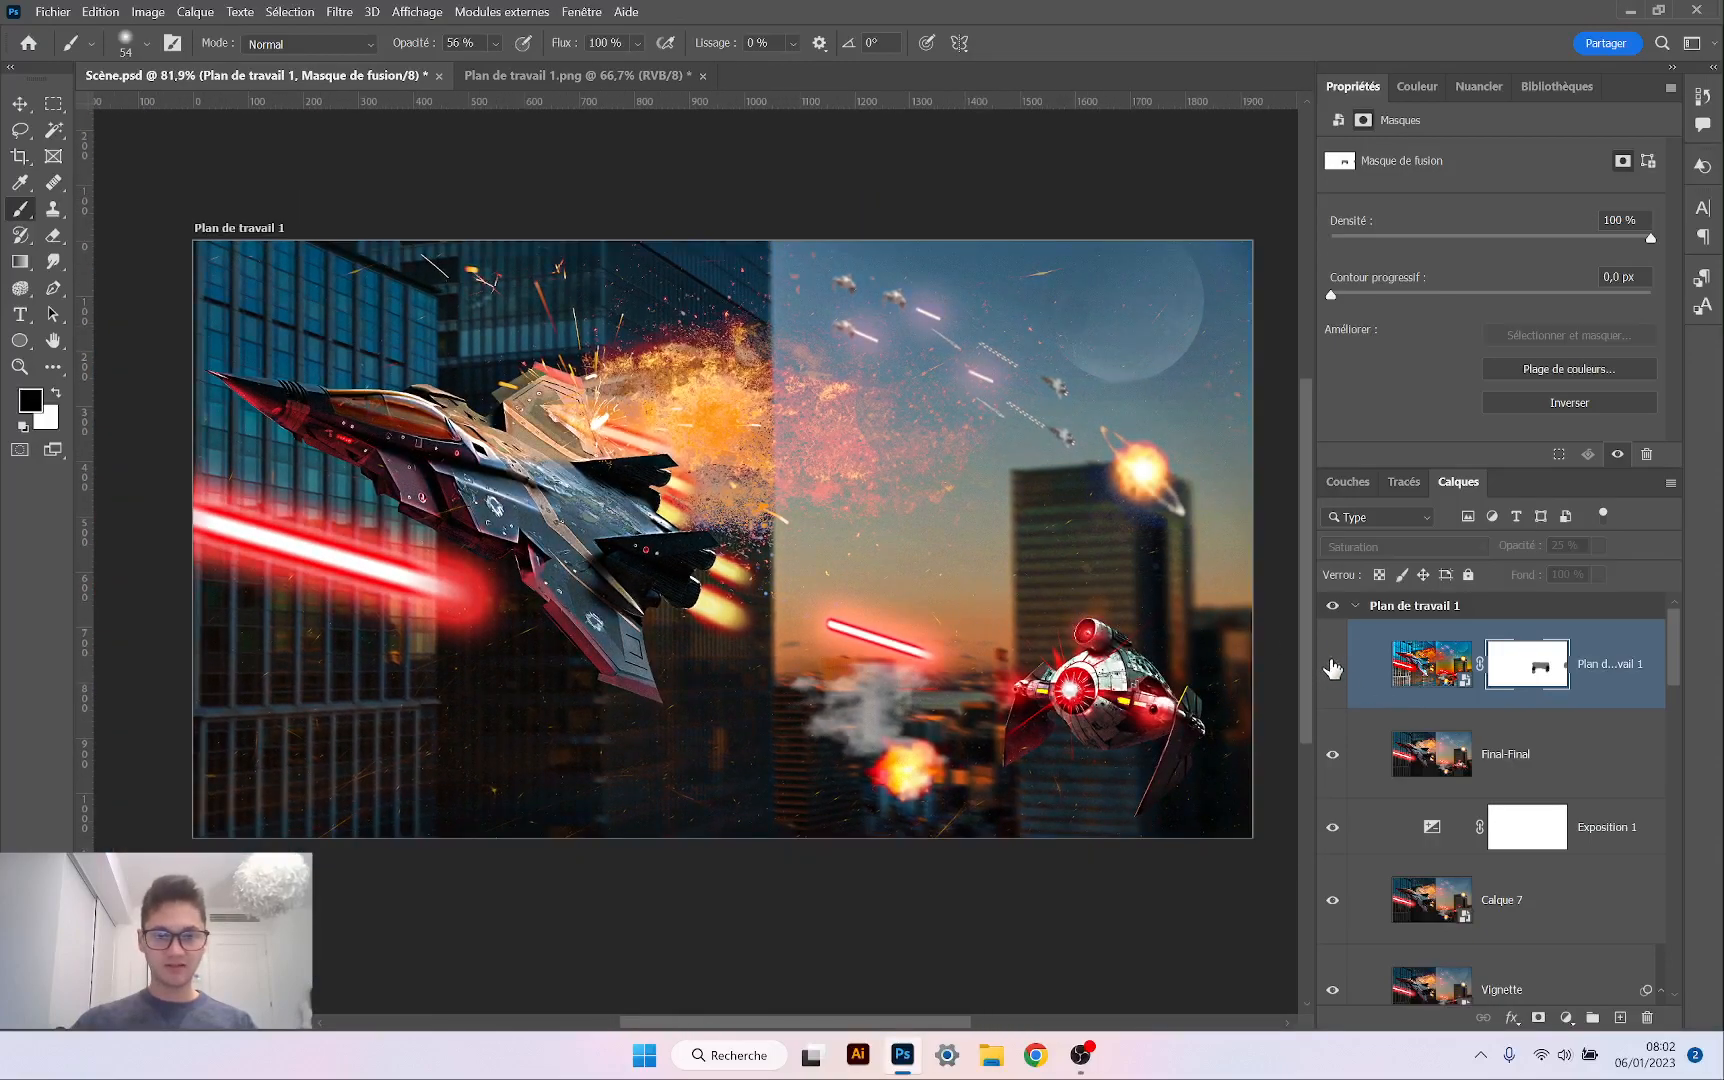
pyautogui.click(1332, 665)
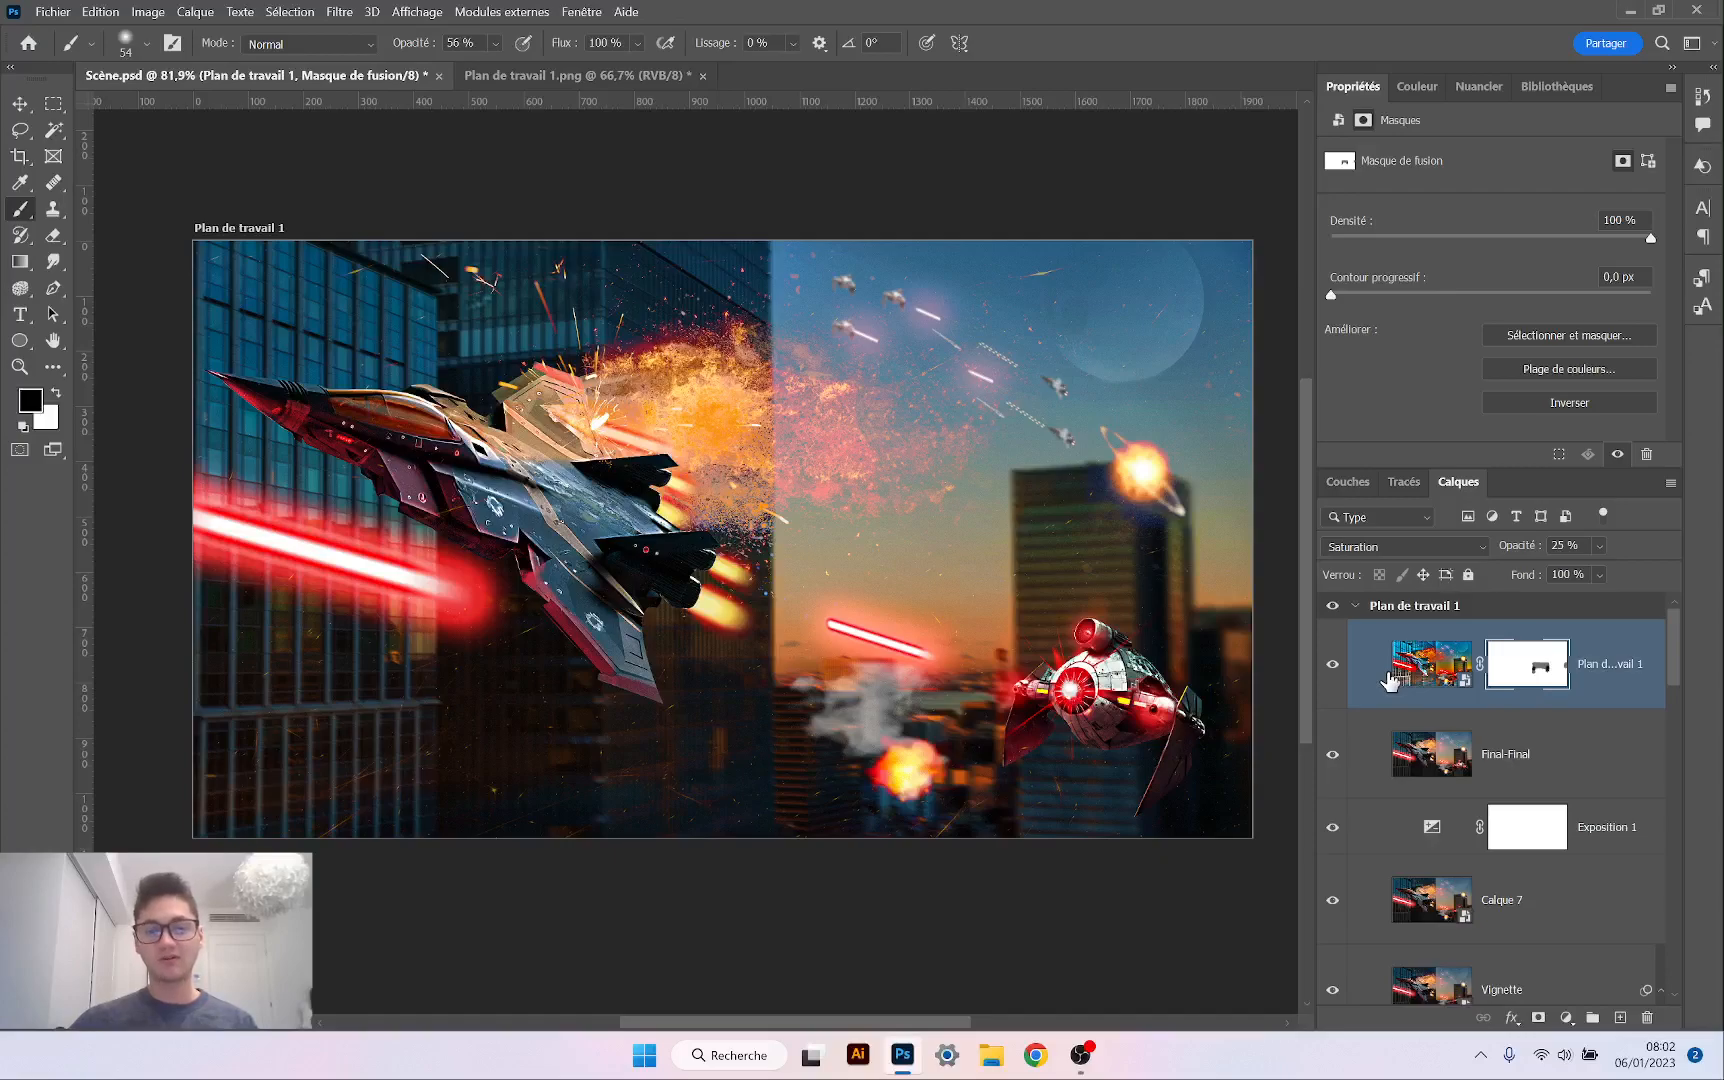
pyautogui.click(1086, 1066)
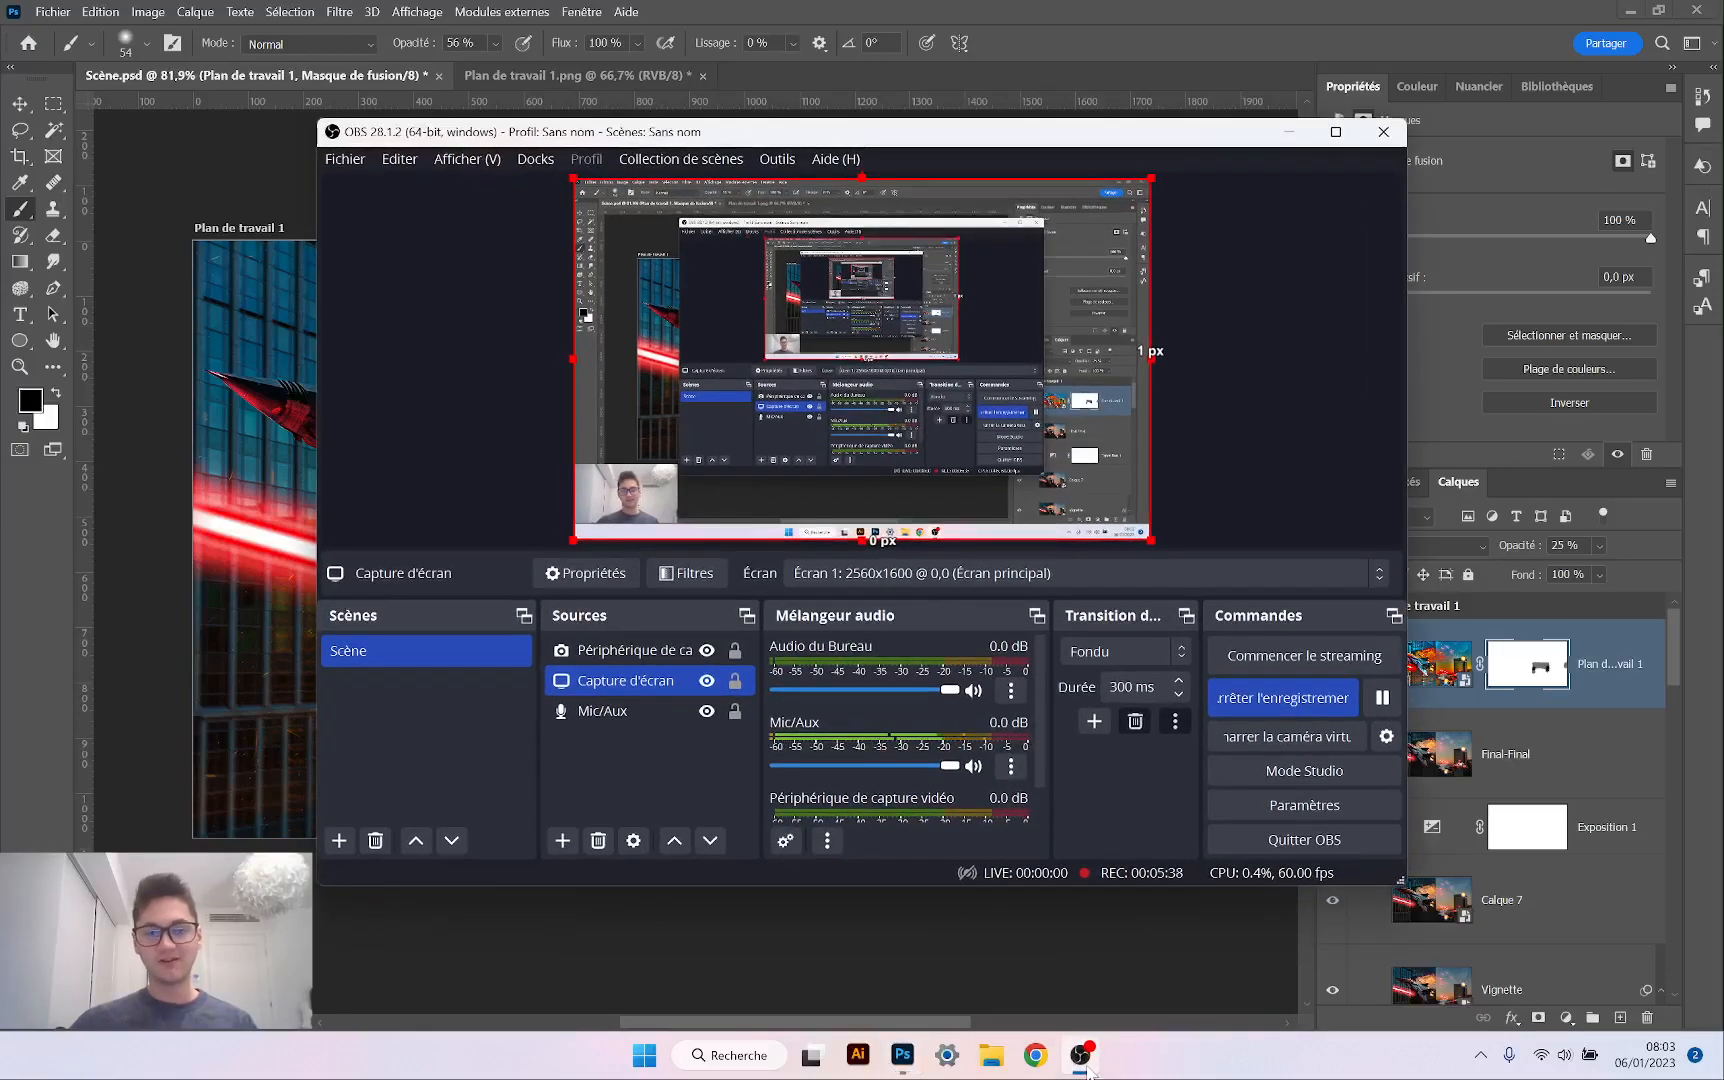